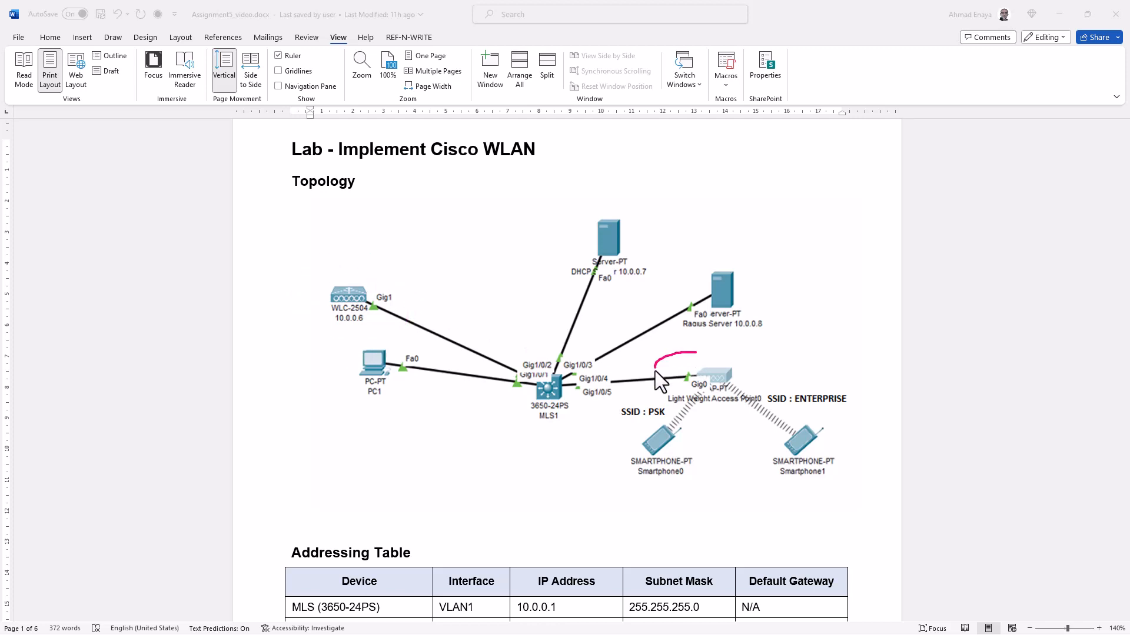
Ink-mark the access point, DHCP and RADIUS servers, MLS1, Smartphone1 and both SSID labels on the diagram
mouse_move(655, 371)
mouse_down()
mouse_move(760, 397)
mouse_move(677, 360)
mouse_up()
mouse_move(603, 291)
mouse_down()
mouse_move(554, 250)
mouse_move(647, 214)
mouse_move(634, 298)
mouse_up()
mouse_move(679, 333)
mouse_down()
mouse_move(671, 279)
mouse_move(747, 260)
mouse_move(778, 334)
mouse_move(681, 351)
mouse_move(659, 340)
mouse_up()
mouse_move(546, 338)
mouse_down()
mouse_move(610, 411)
mouse_move(527, 425)
mouse_up()
drag(774, 483, 829, 483)
drag(606, 409, 647, 428)
mouse_move(843, 376)
mouse_down()
mouse_move(850, 411)
mouse_move(778, 411)
mouse_up()
Scroll to the Addressing and VLAN tables, underline the DHCP Server row, then minimize Word
scroll(880, 484, down, 3)
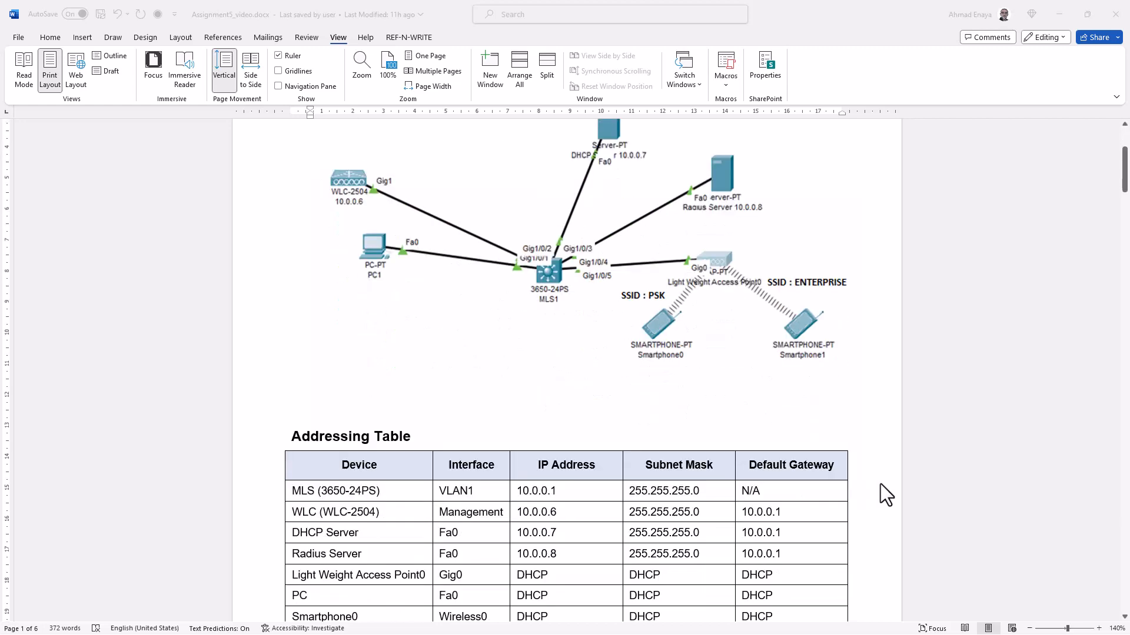
scroll(881, 484, down, 3)
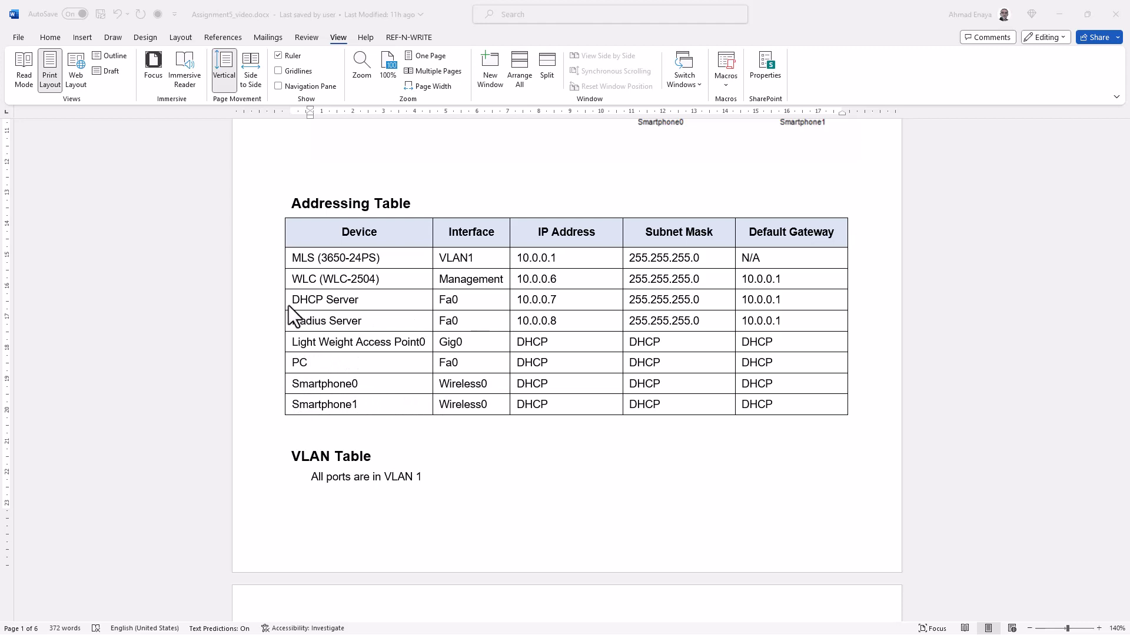
drag(289, 308, 359, 309)
click(1058, 13)
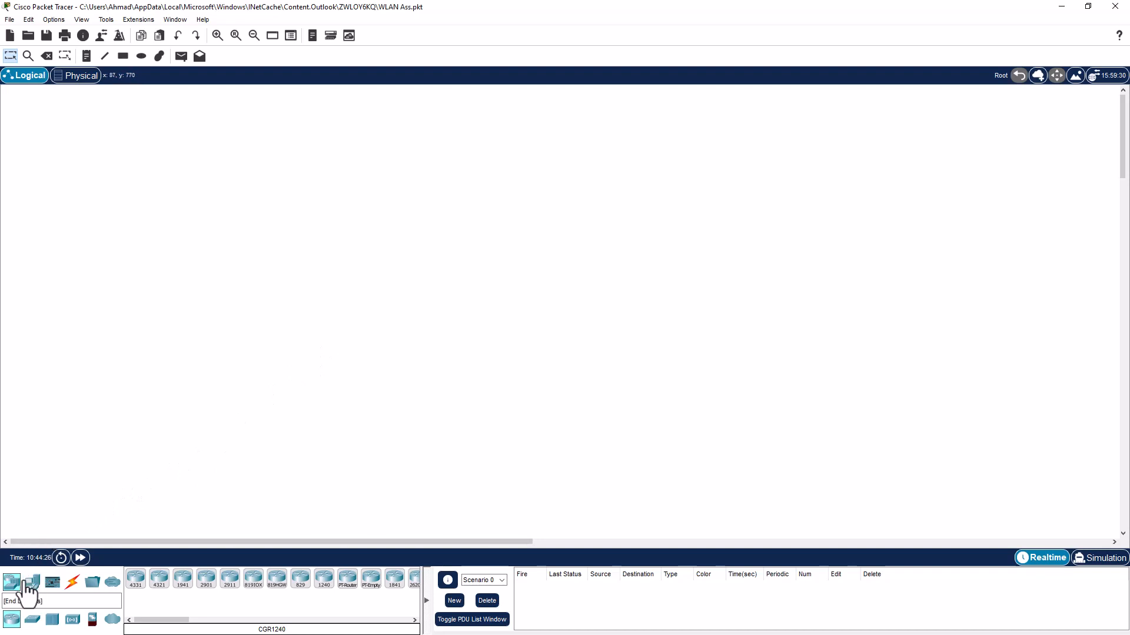
Place a 3650-24PS multilayer switch and install an AC power supply in its empty slot
click(33, 621)
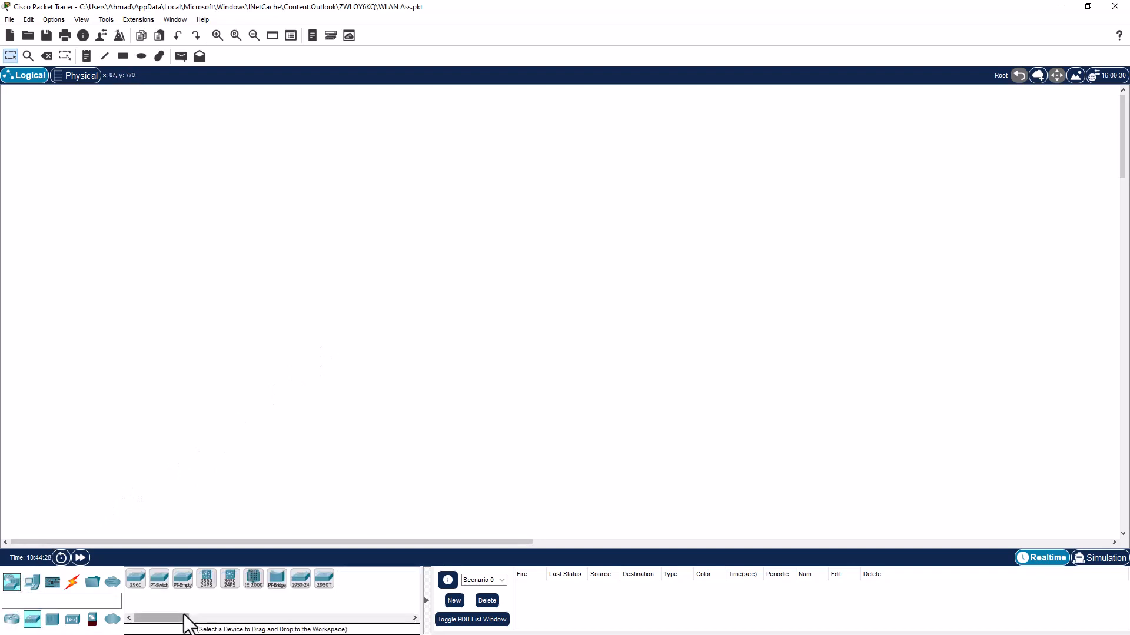
drag(230, 589, 478, 317)
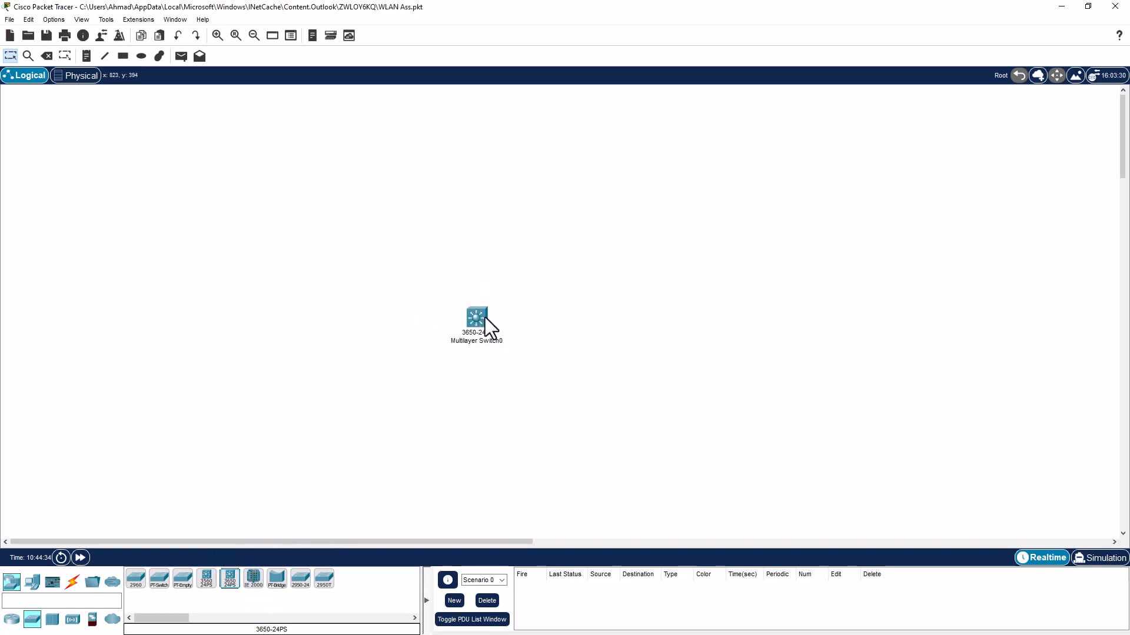
click(481, 318)
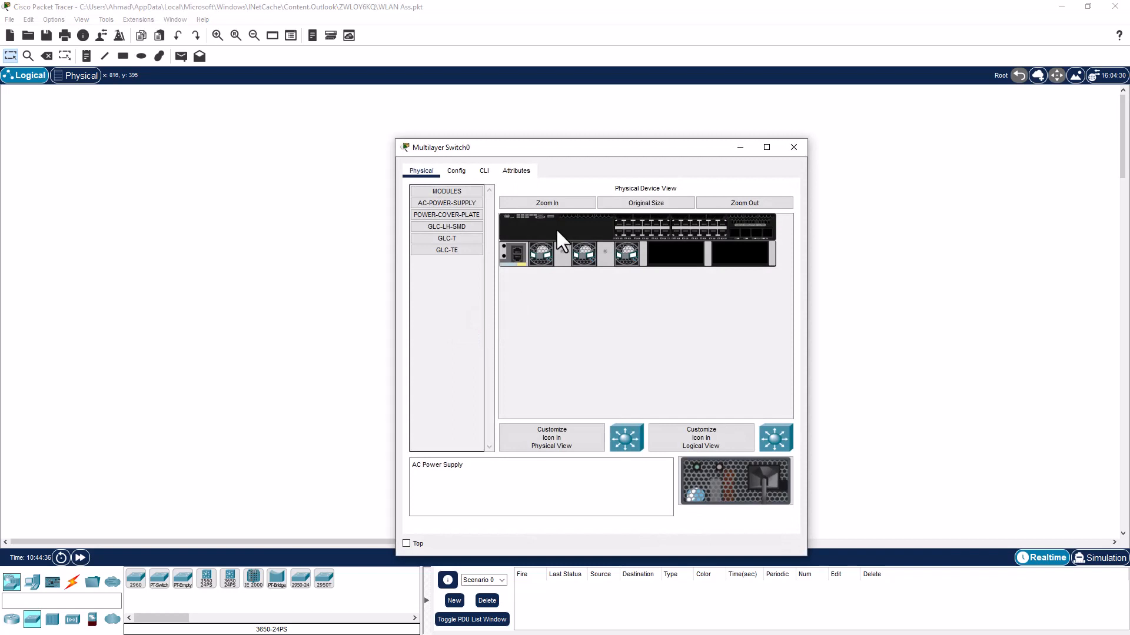
drag(711, 494, 678, 254)
drag(717, 493, 722, 258)
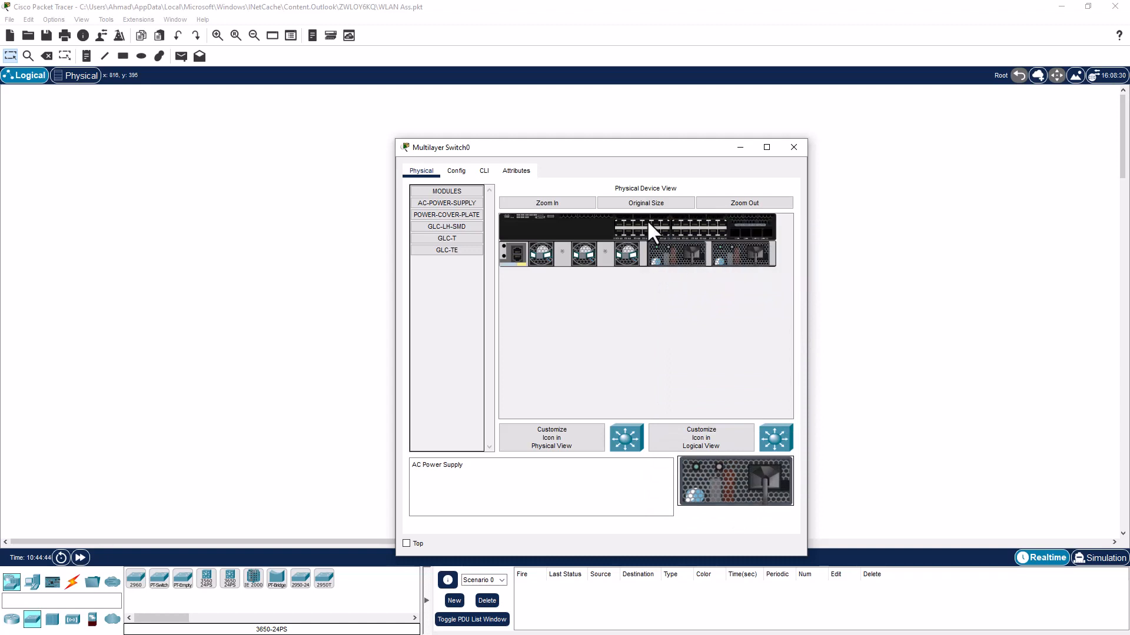
click(475, 168)
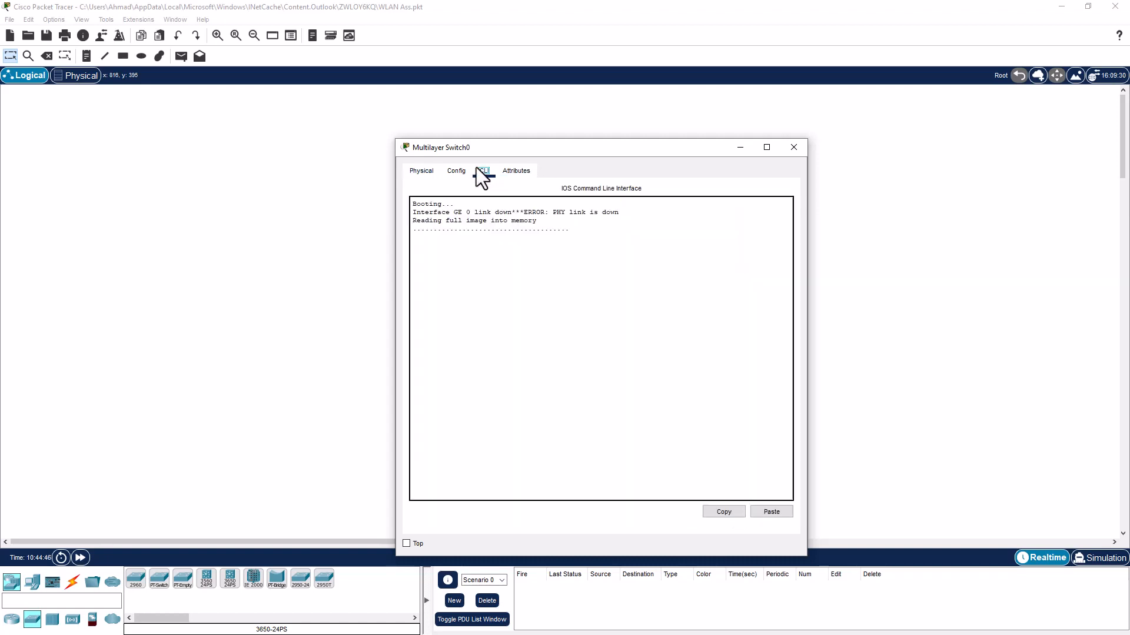
Decline the switch's initial configuration dialog and enter privileged EXEC mode
drag(527, 153, 616, 122)
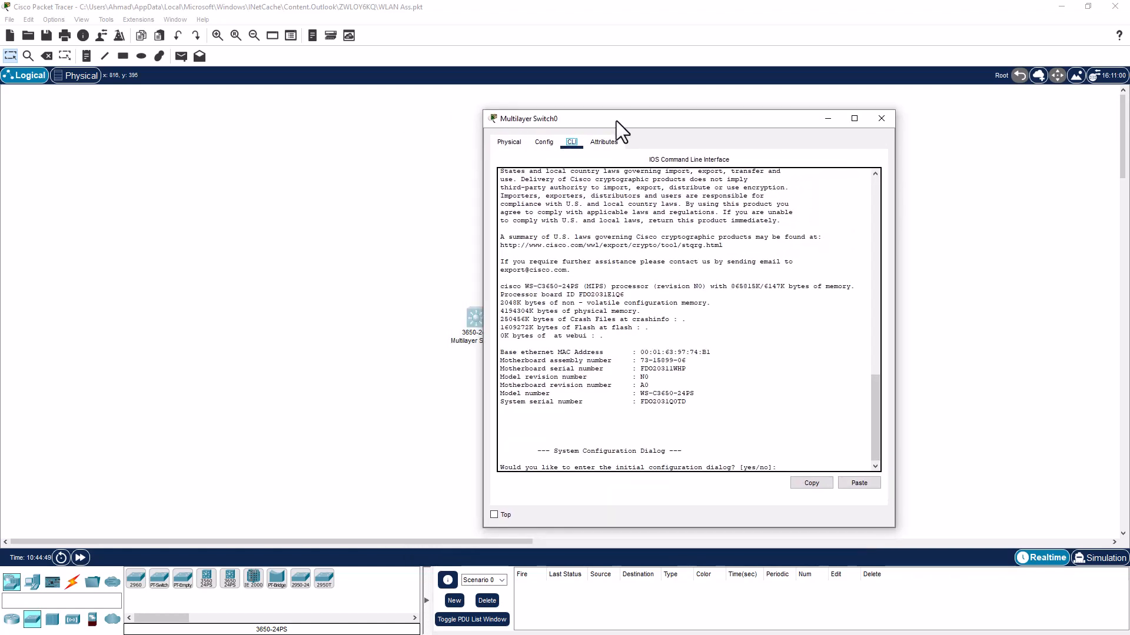
click(612, 332)
text(n)
key(Return)
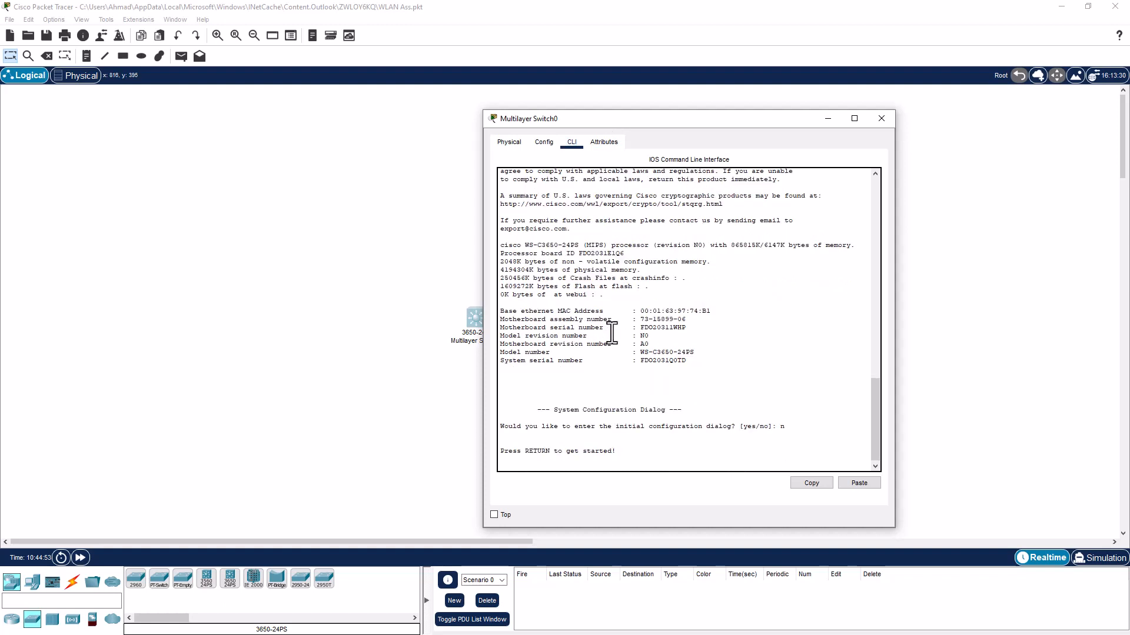
key(Return)
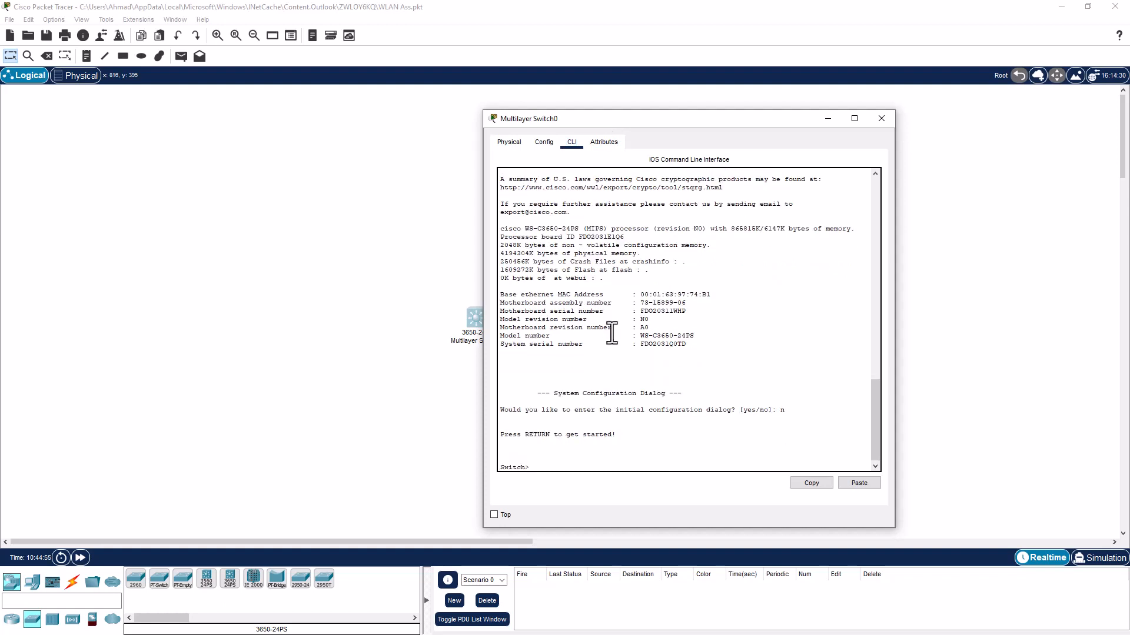
text(en)
key(Return)
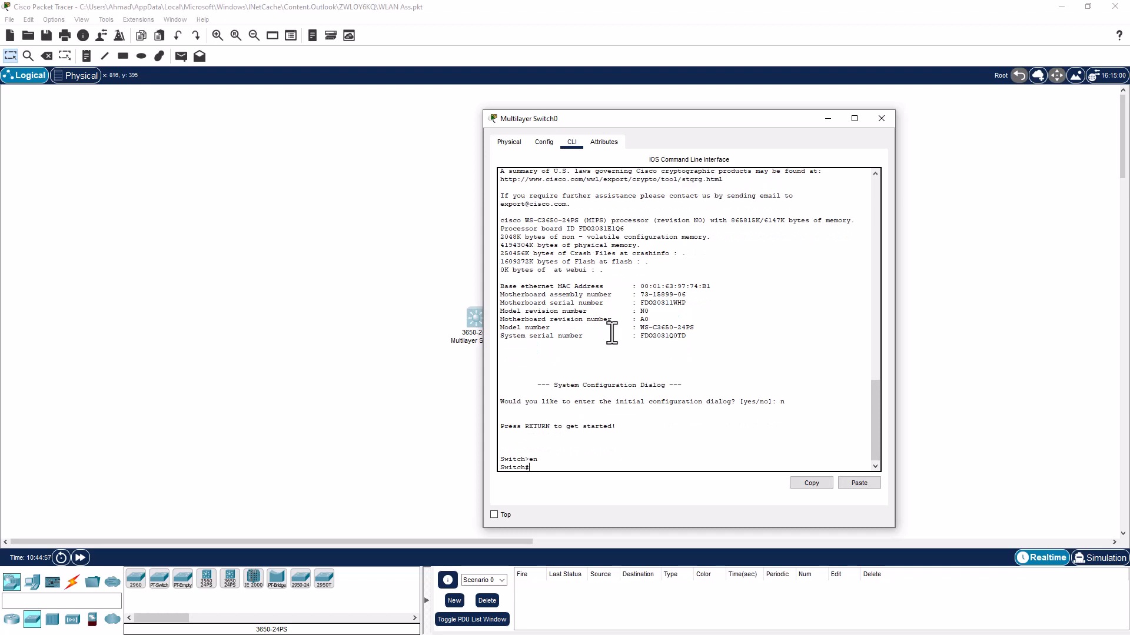
Assign 10.0.0.1 255.255.255.0 to interface VLAN 1 in global configuration mode
text(conf t)
key(Return)
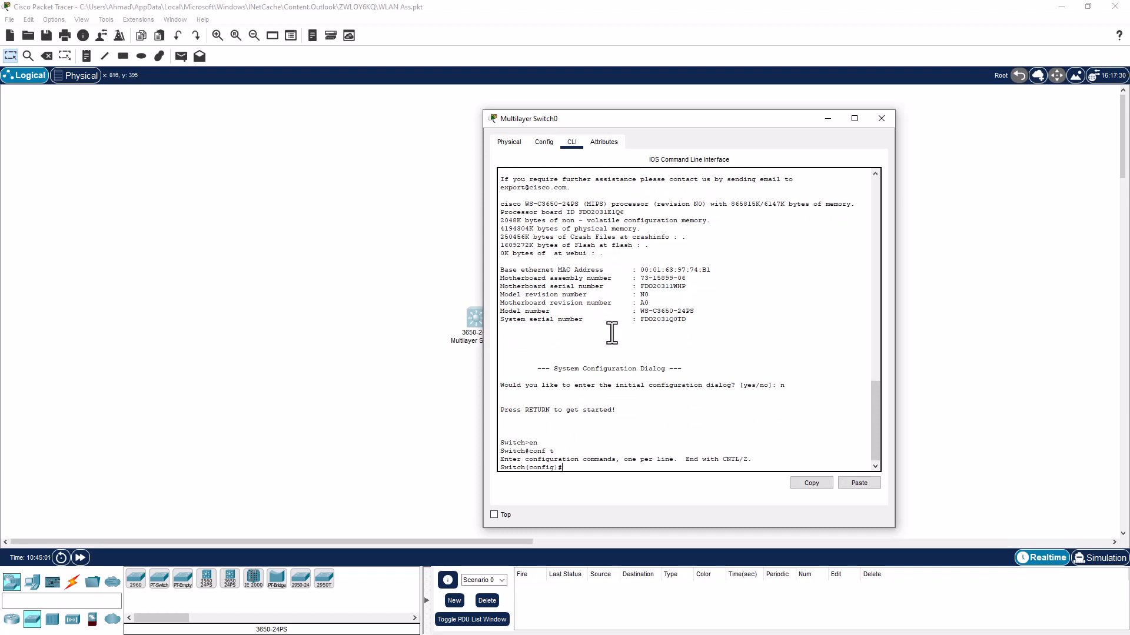
text(int vlan 1)
key(Return)
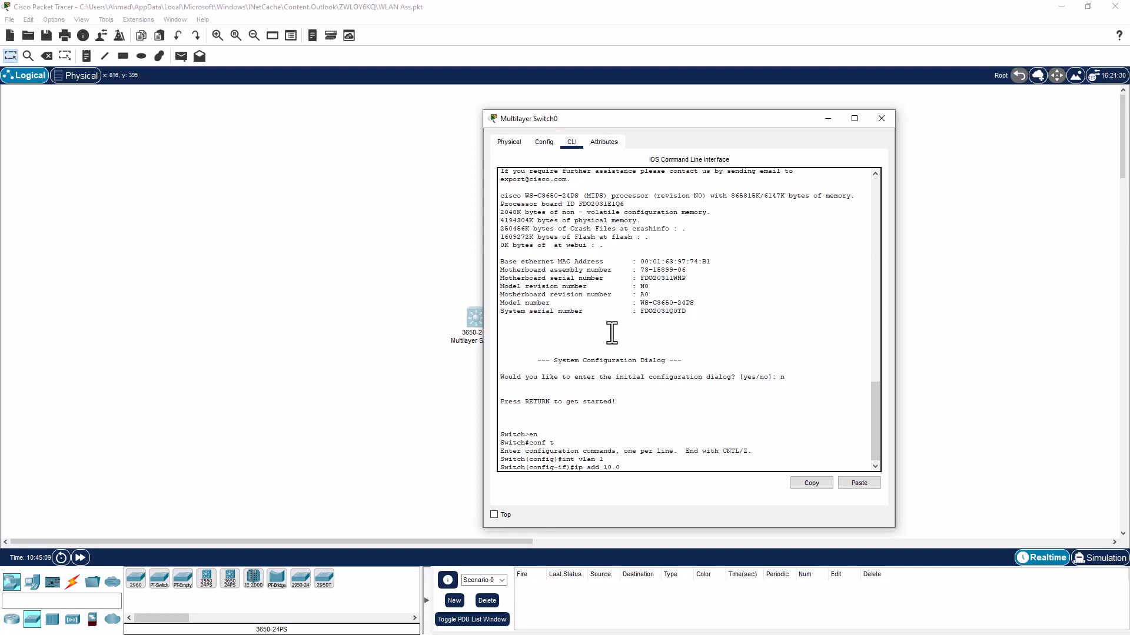
text(ip add 10.0.0.1 255.255.255.0)
key(Return)
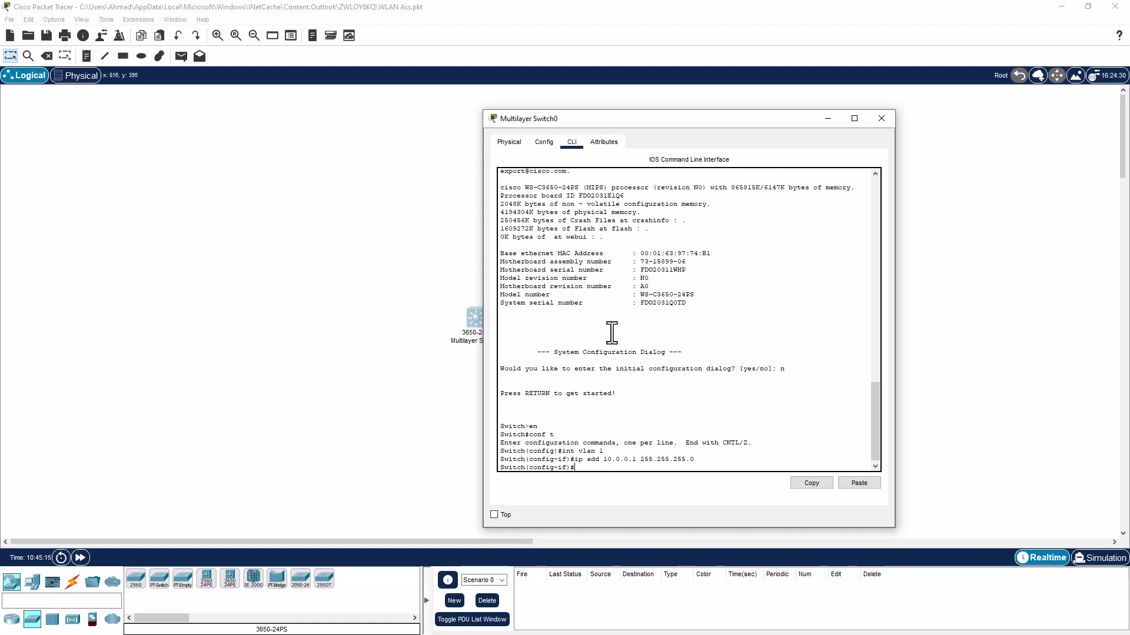
key(Return)
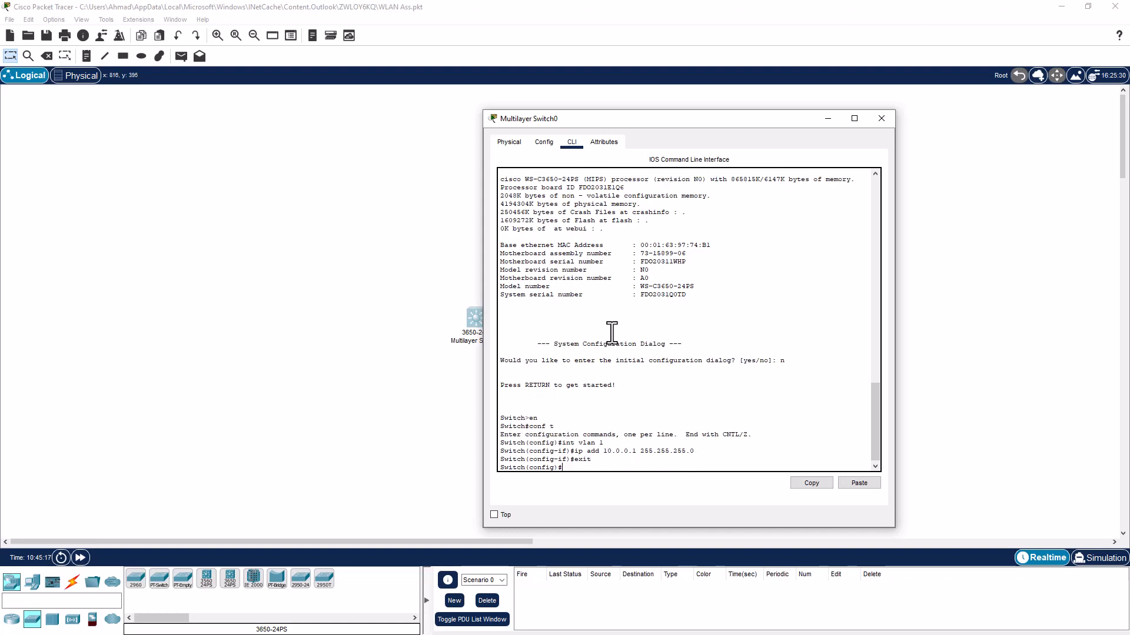
Enable IP routing, then check the interfaces with show ip int br
text(ip rouei)
key(BackSpace)
key(BackSpace)
key(BackSpace)
text(ting)
key(Return)
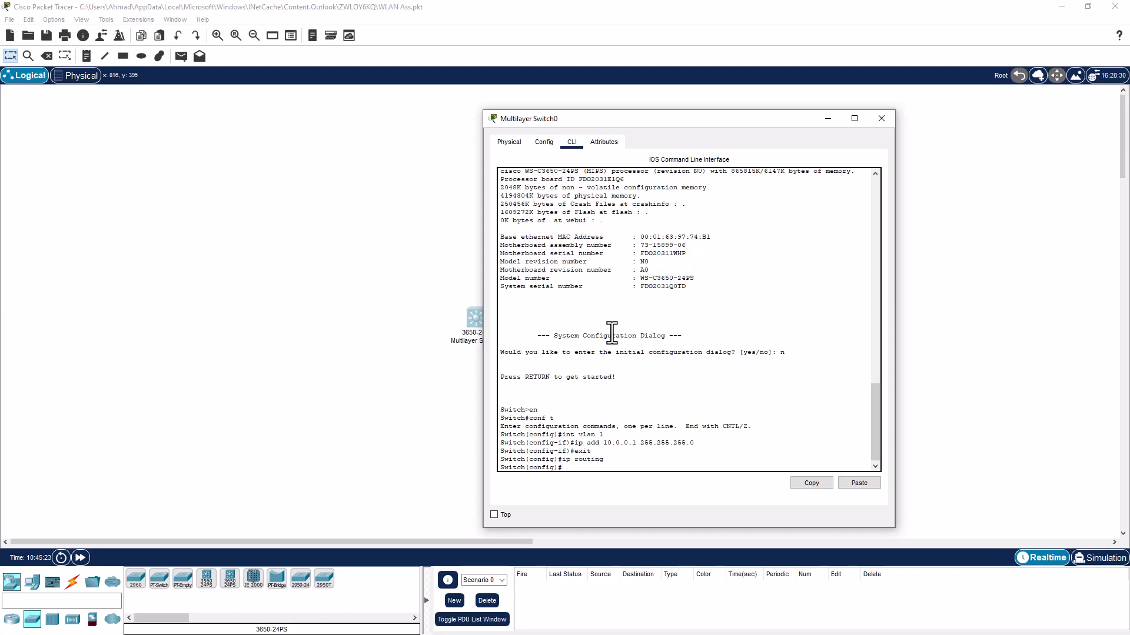
text(exit)
key(Return)
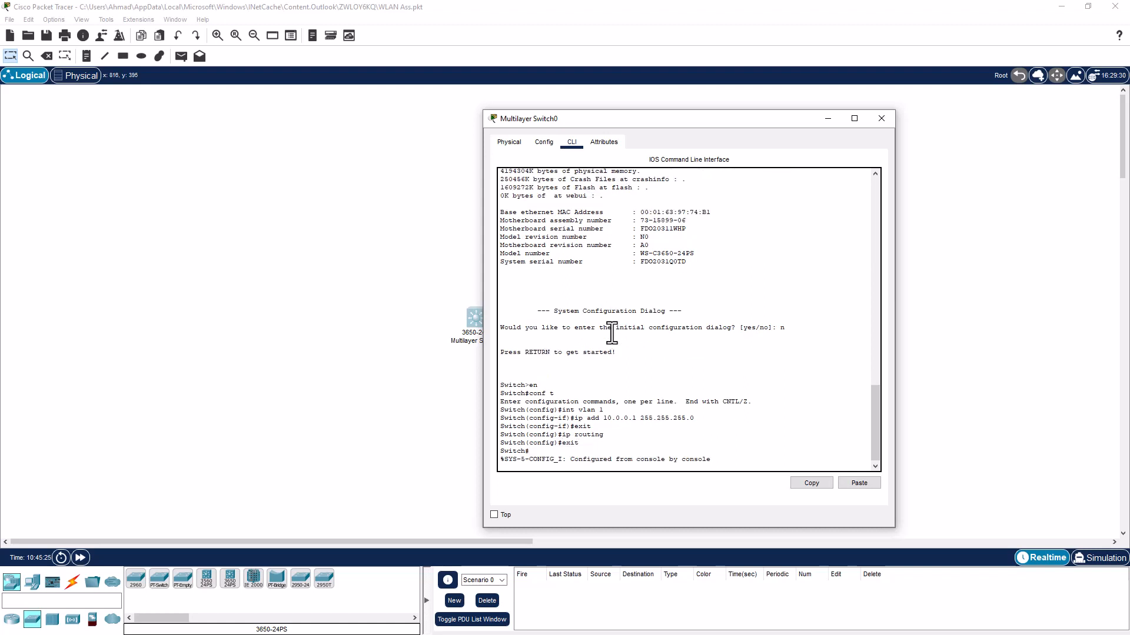
key(Return)
key(Return)
text(show)
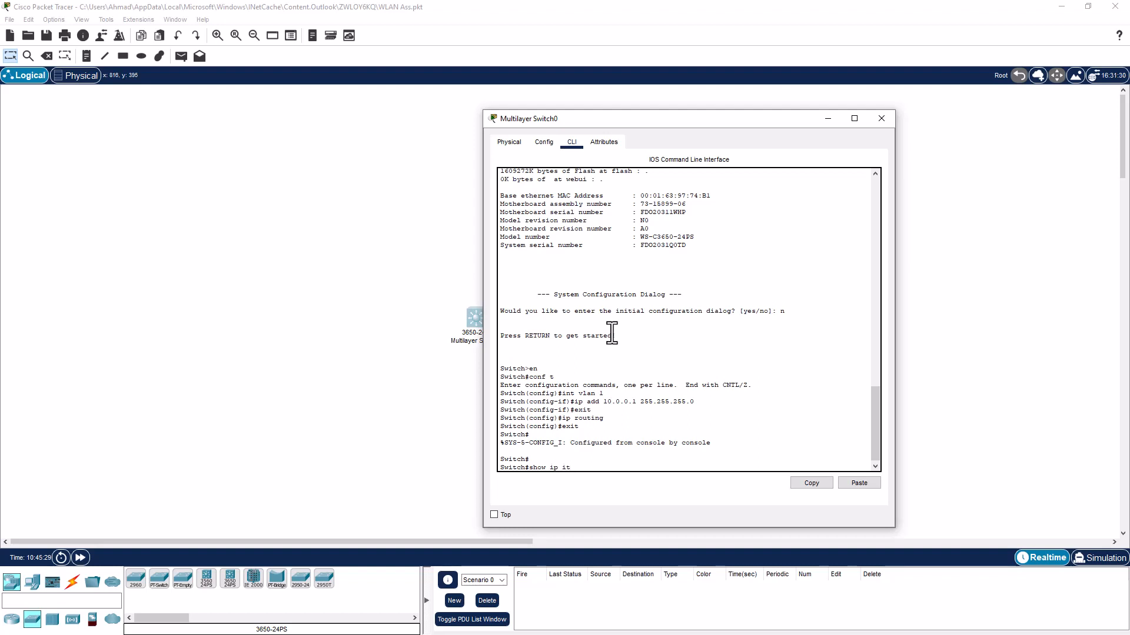
text( ip int br)
key(Return)
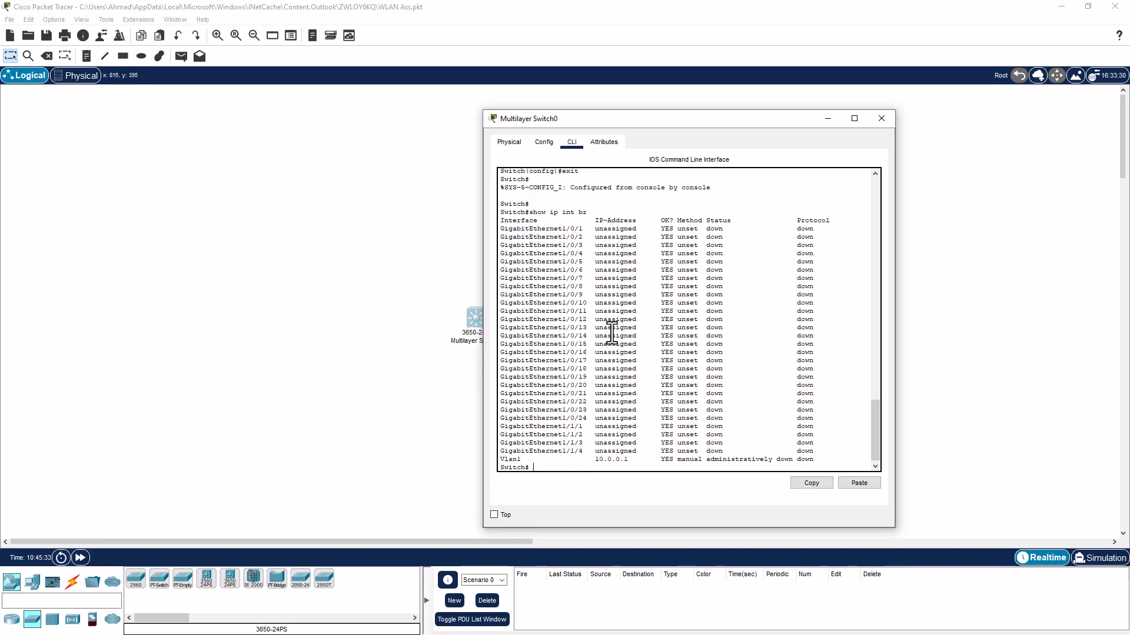
Bring interface VLAN 1 up with no shutdown
text(conf t)
key(Return)
text(int)
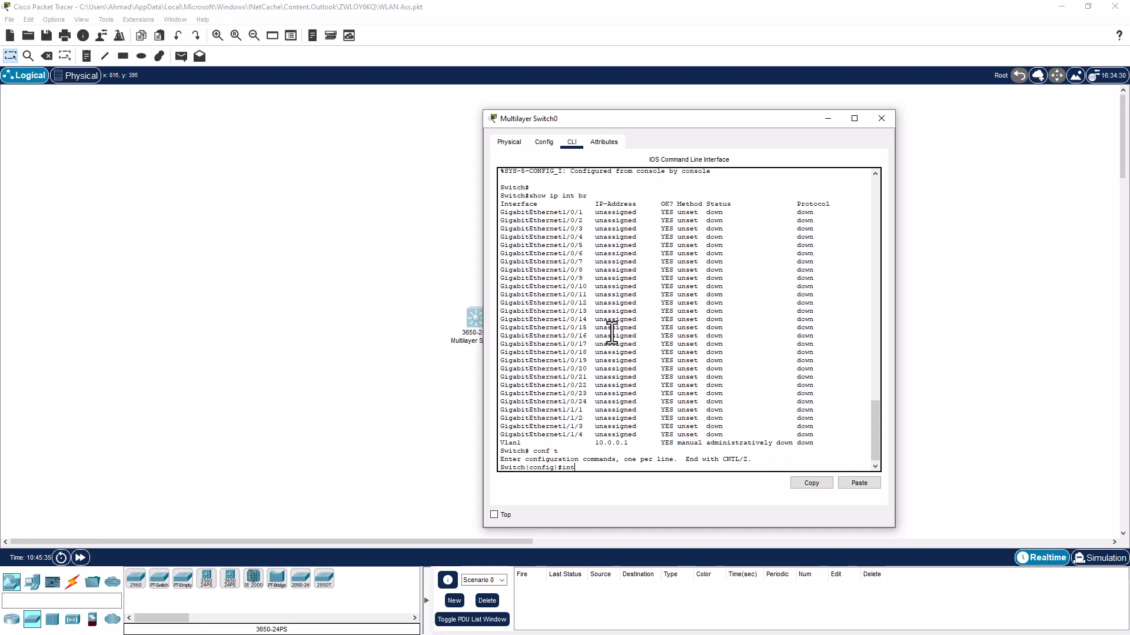
text( vlan 1)
key(Return)
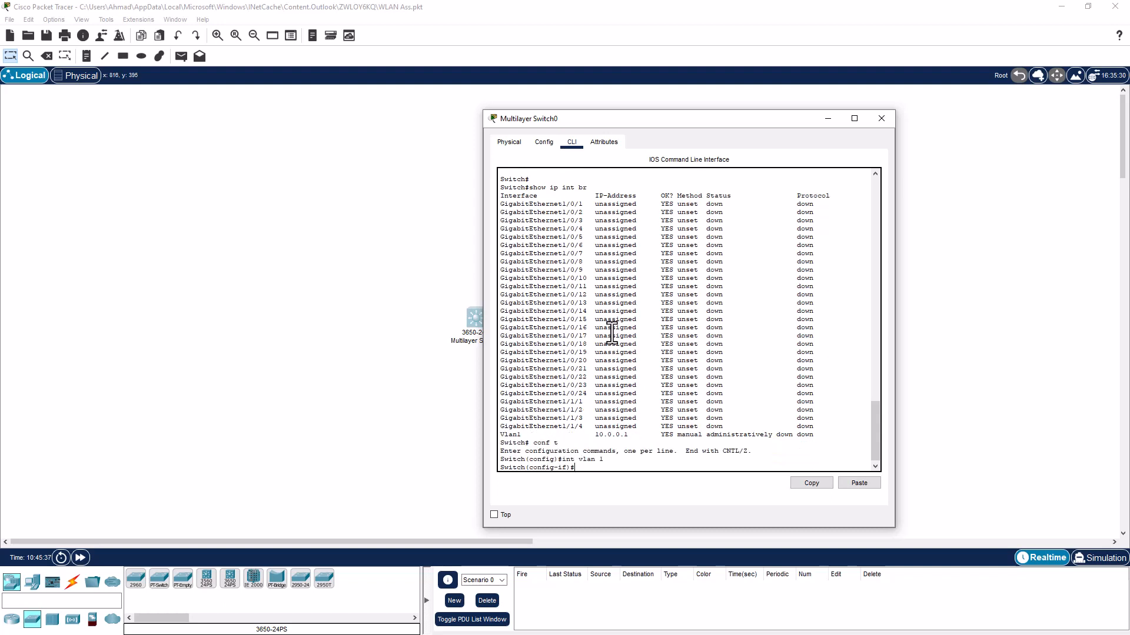
text(no shu)
key(Tab)
key(Return)
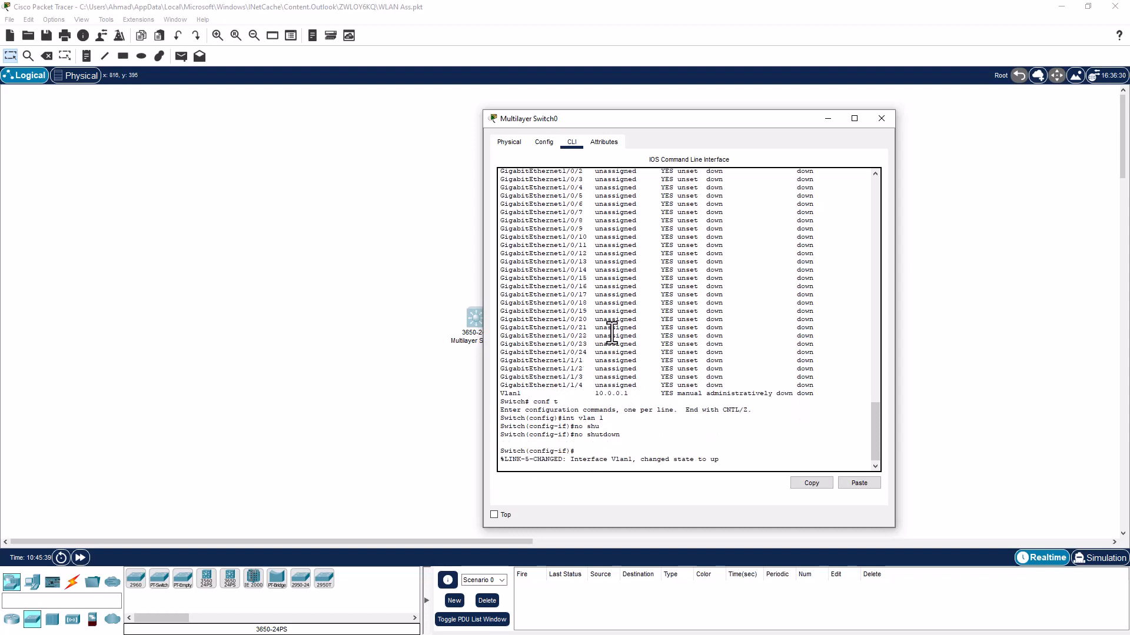
key(Return)
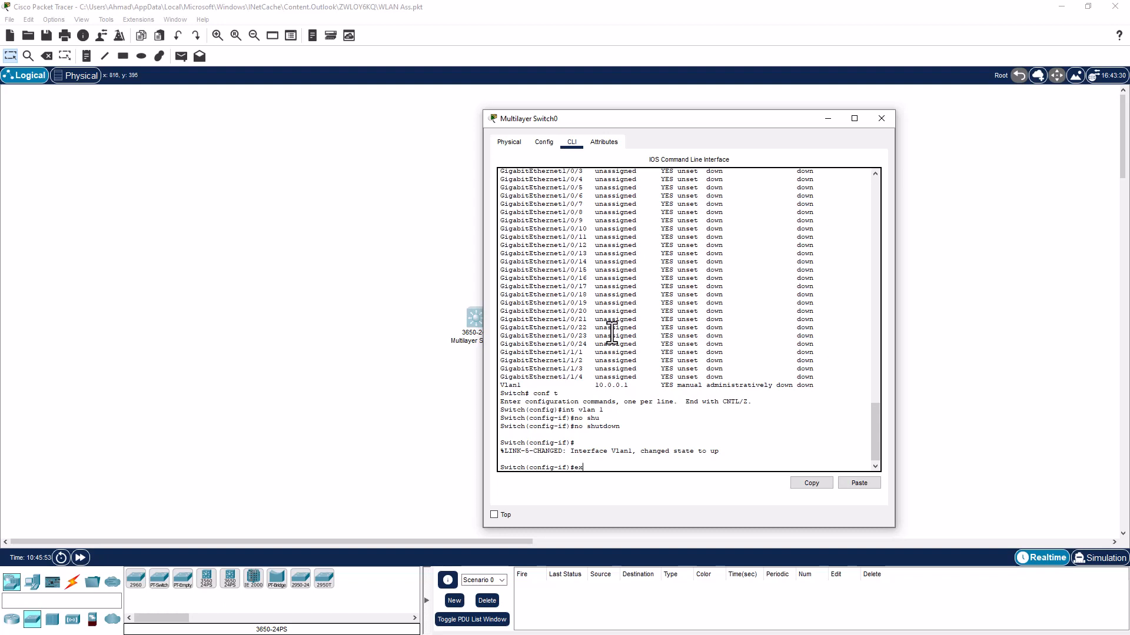
Leave configuration mode and save the running configuration
key(Return)
key(Return)
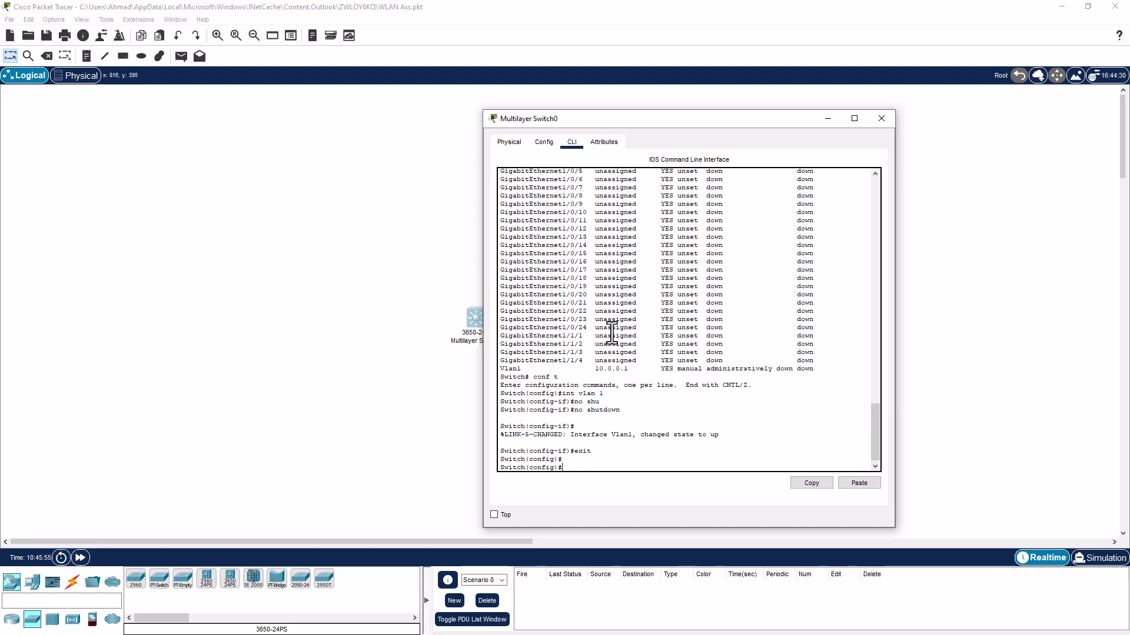
text(exit)
key(Return)
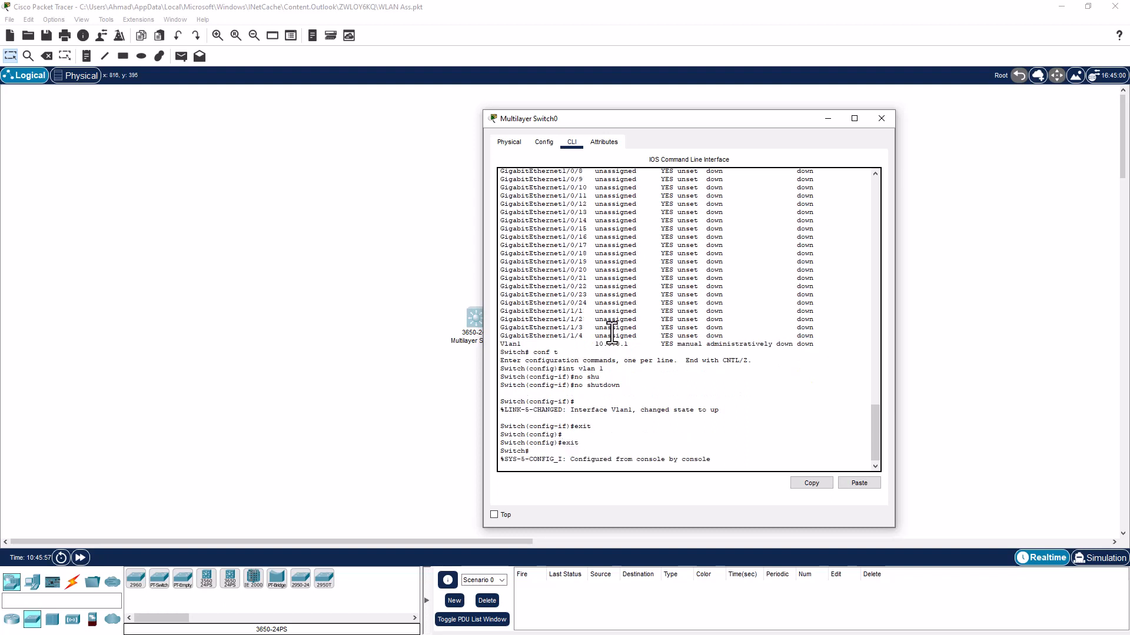
key(Return)
key(Return)
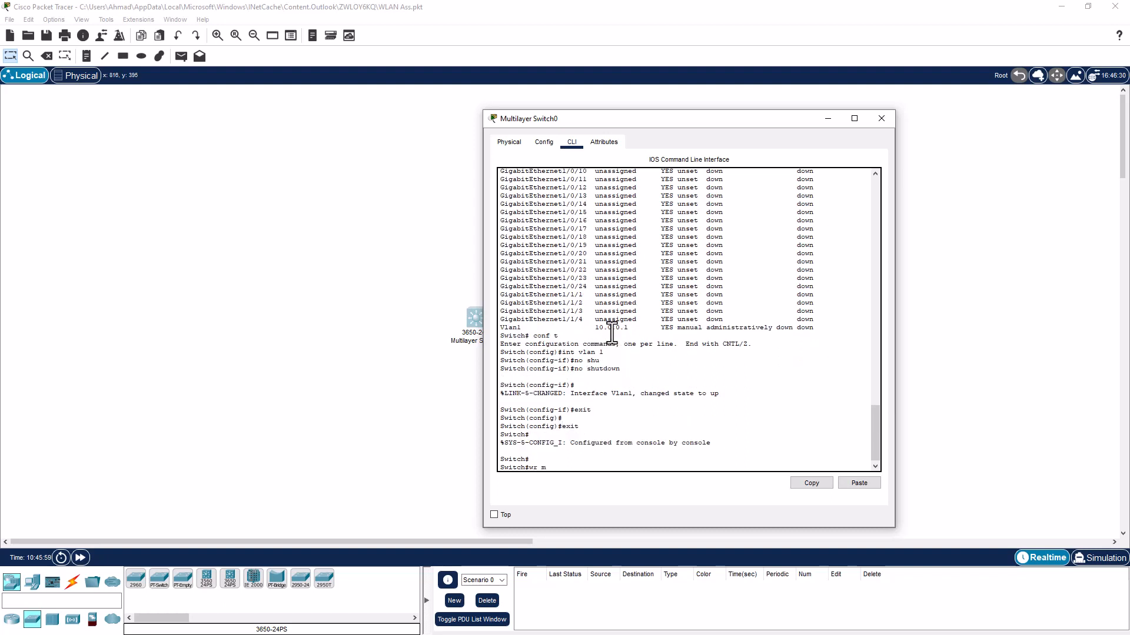
key(Return)
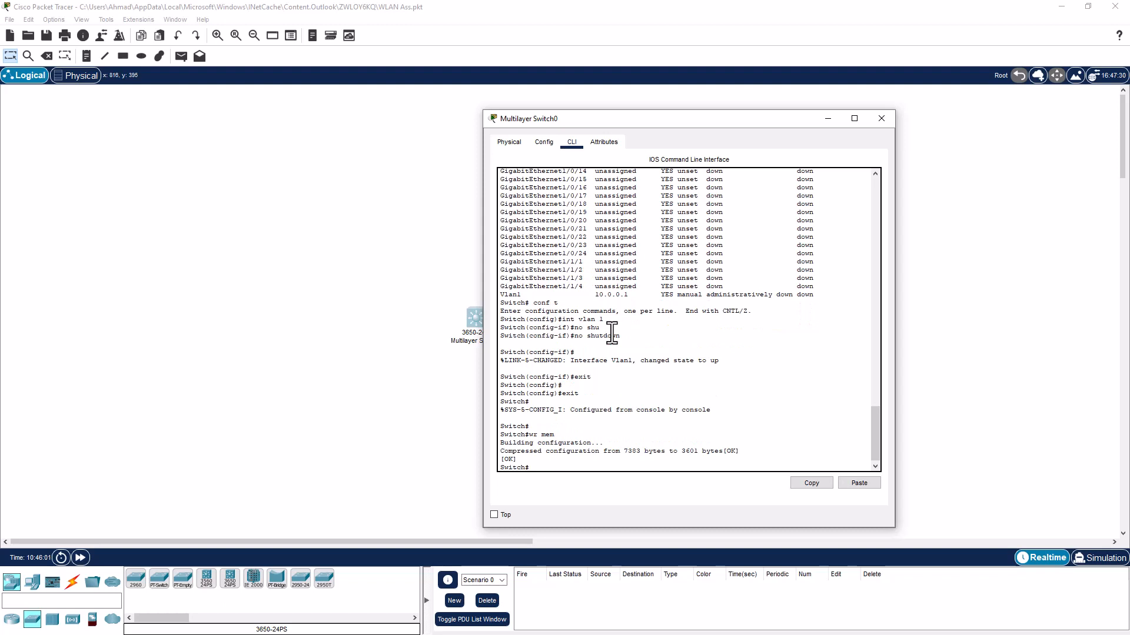
Place a PC and, above it, a WLC-2504 wireless controller on the canvas
click(826, 119)
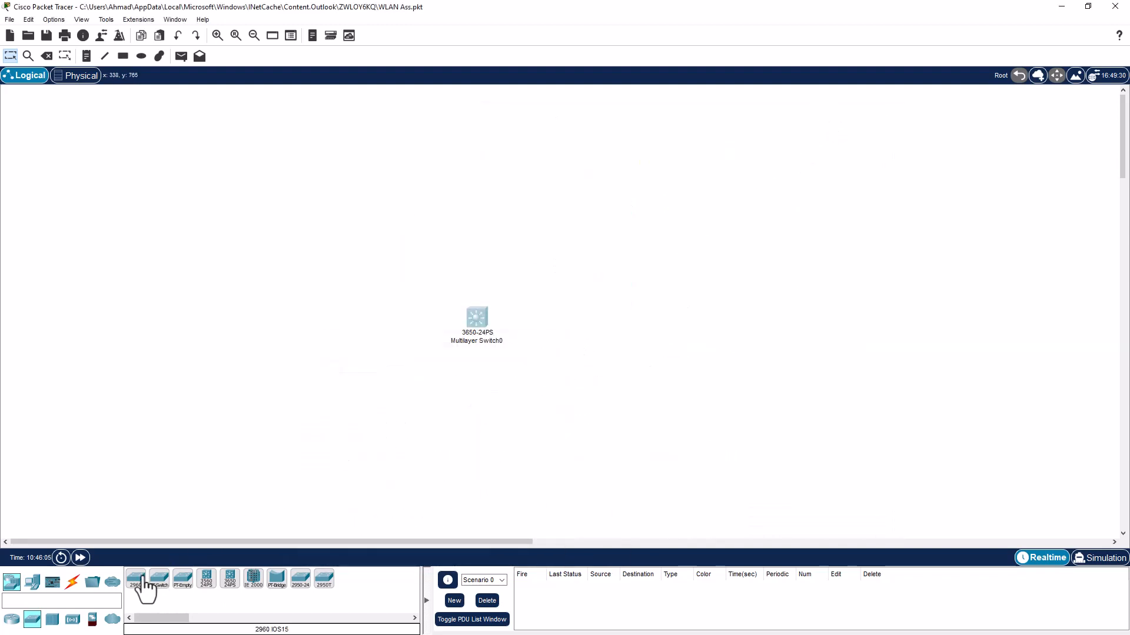
click(31, 588)
drag(135, 579, 344, 326)
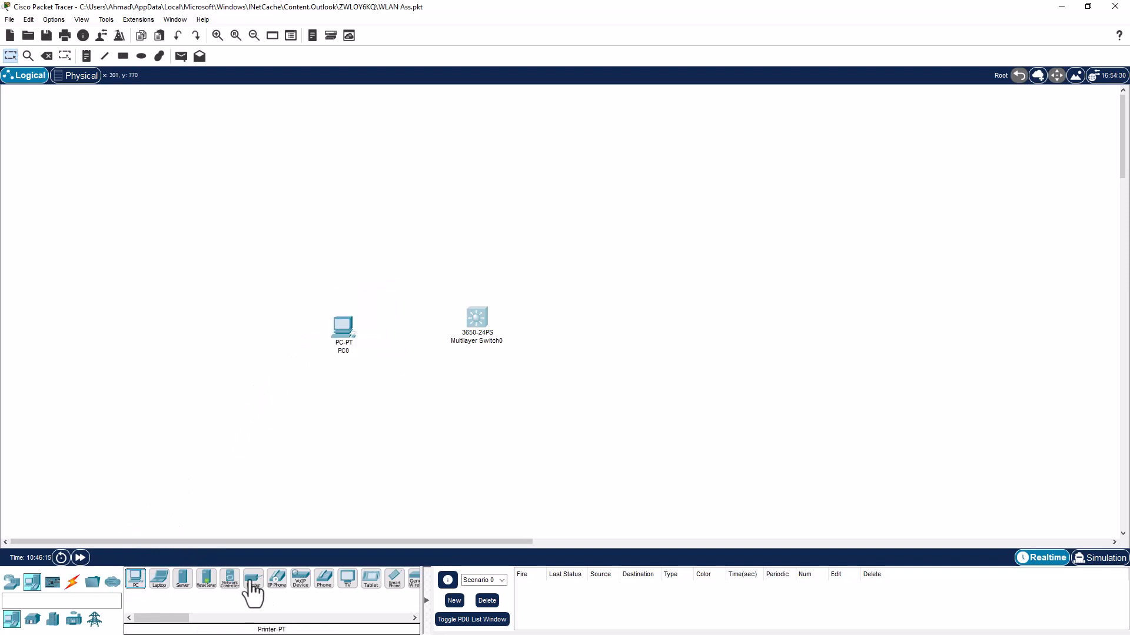
click(12, 583)
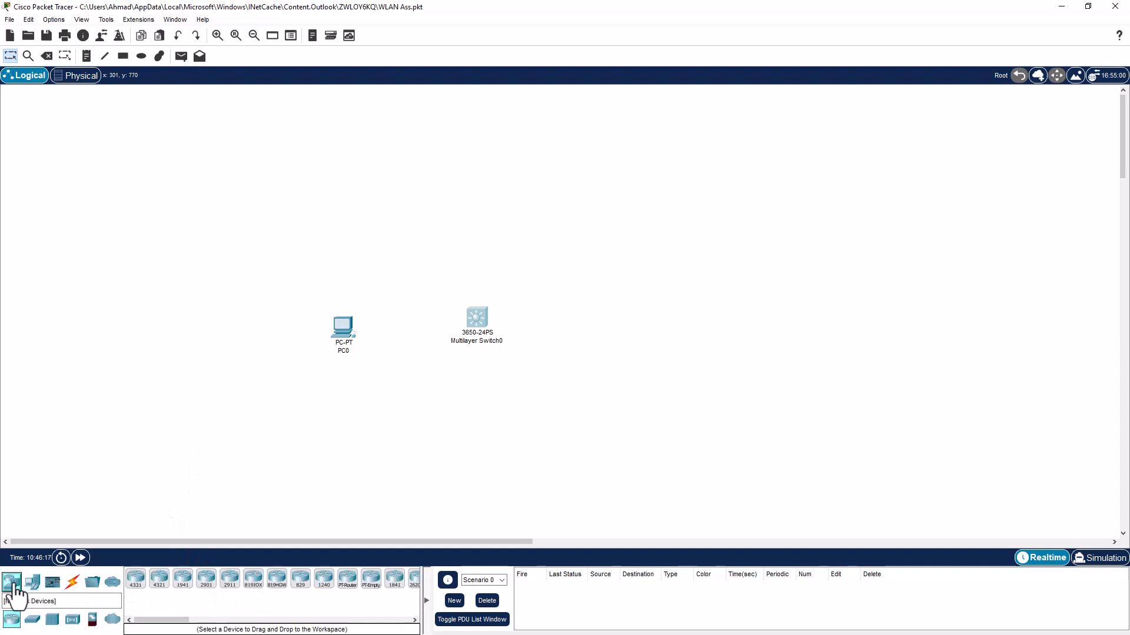
click(72, 619)
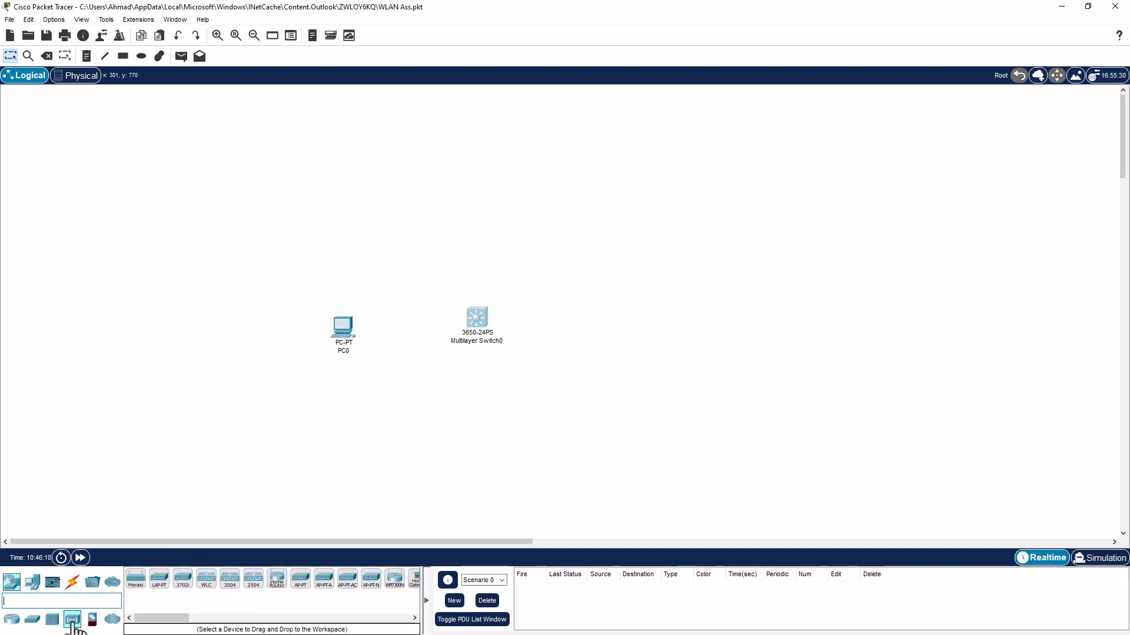
click(254, 581)
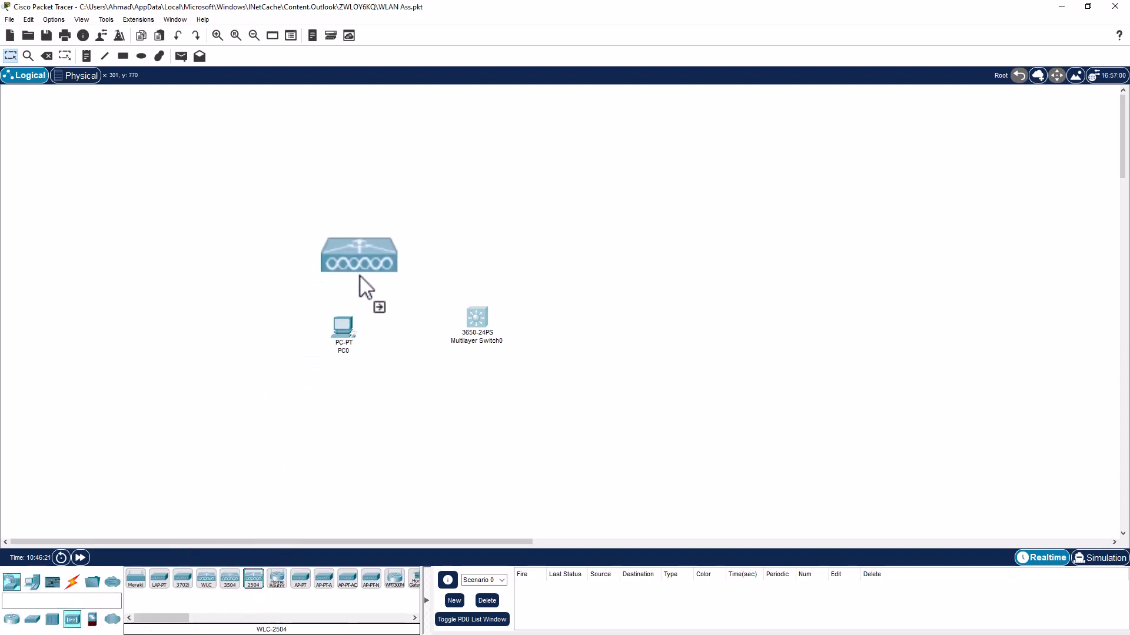
click(365, 281)
Place Server0 above the switch and Server1 to its right
click(32, 582)
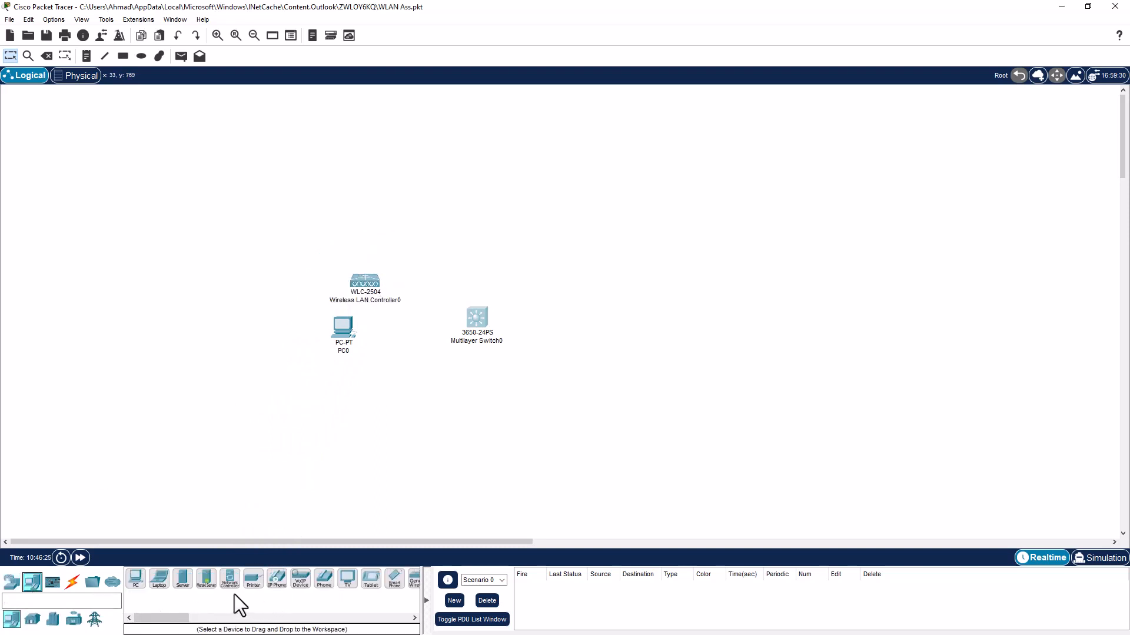
click(181, 582)
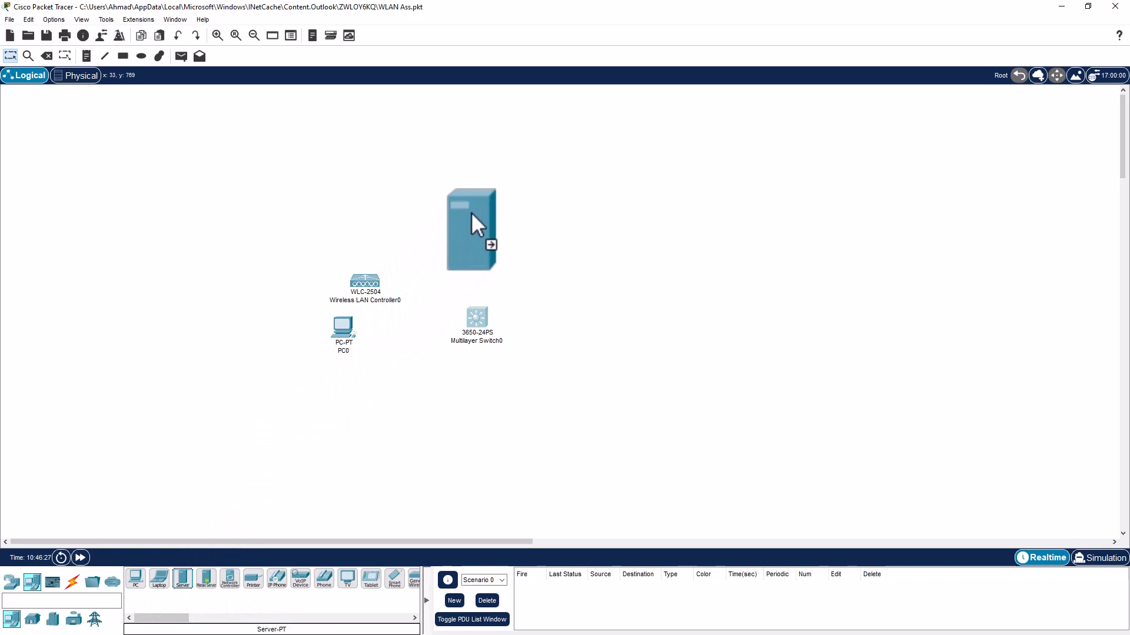
click(470, 211)
click(183, 580)
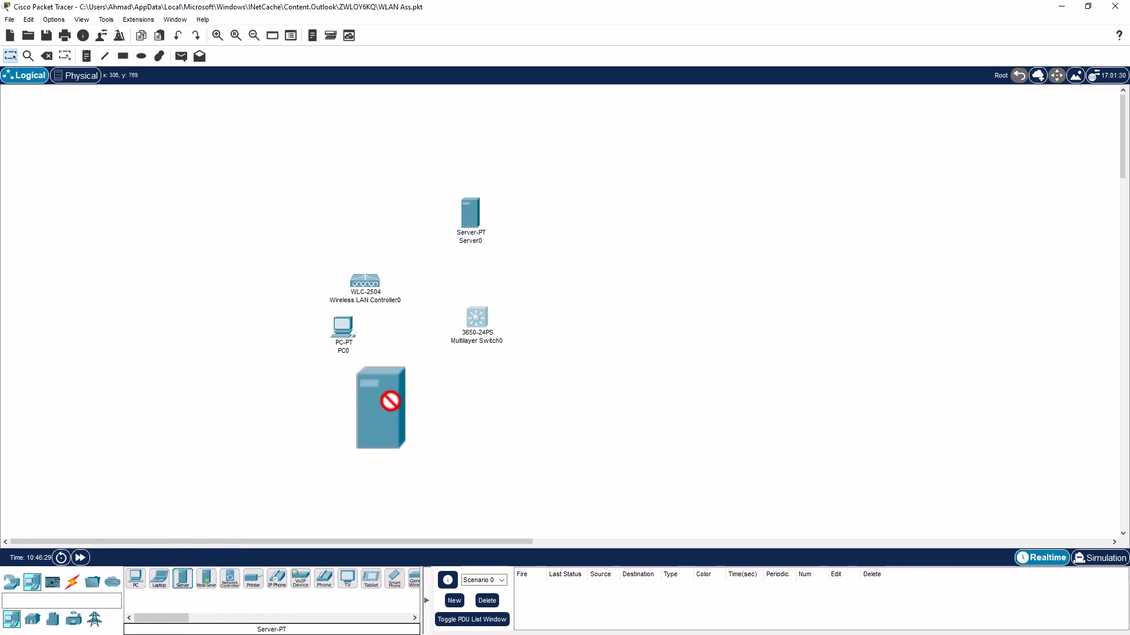
click(595, 237)
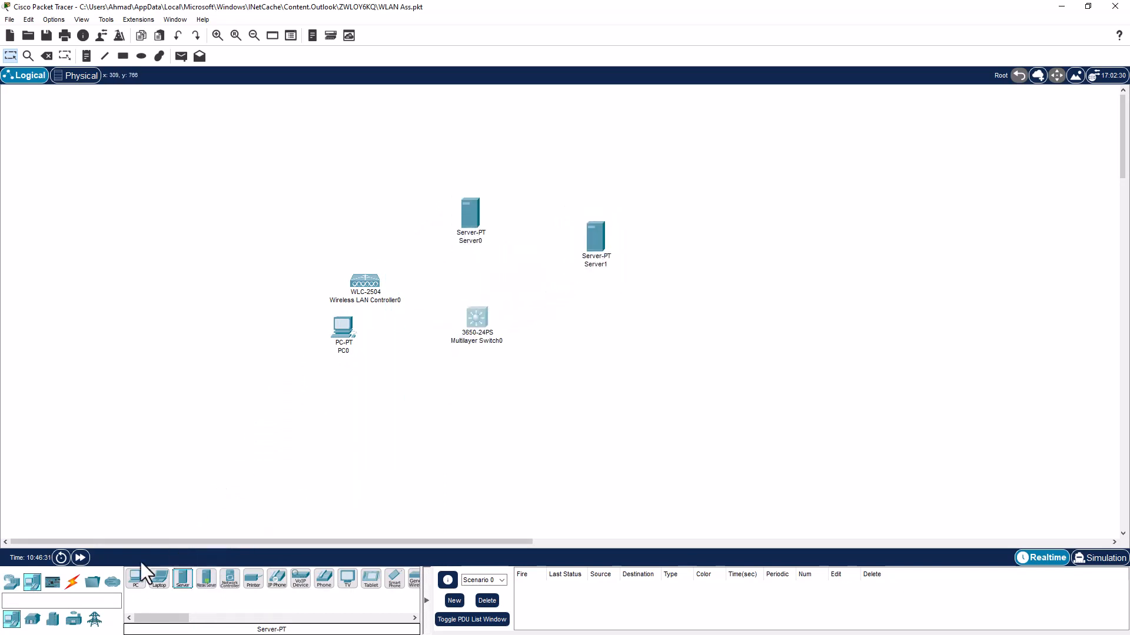
Add a lightweight access point right of the switch and two smartphones below it
click(10, 582)
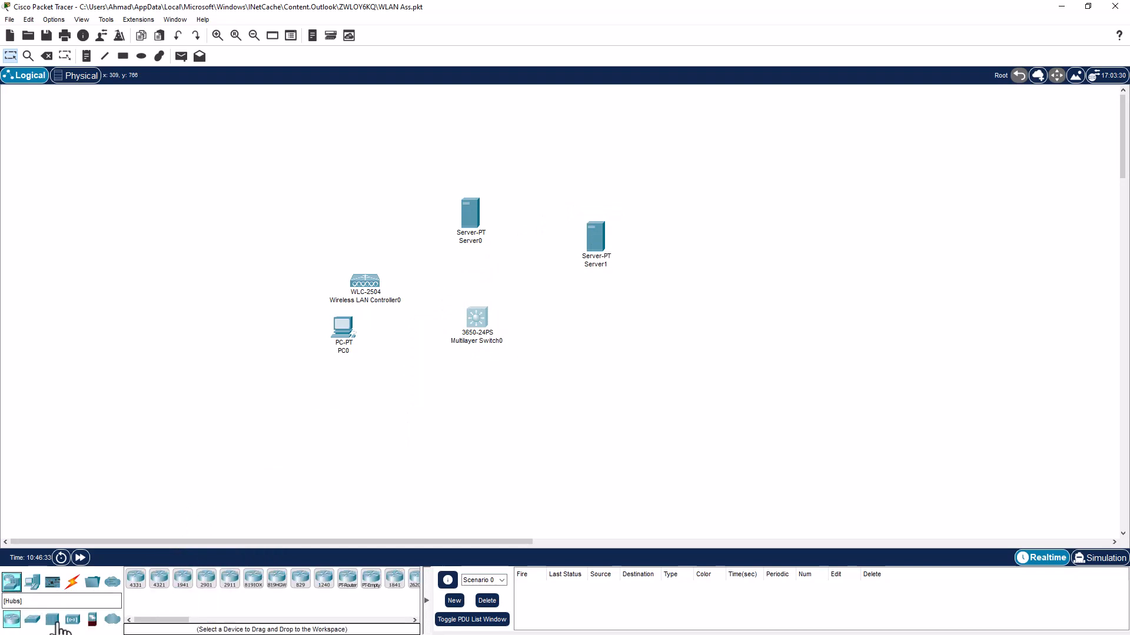
click(72, 621)
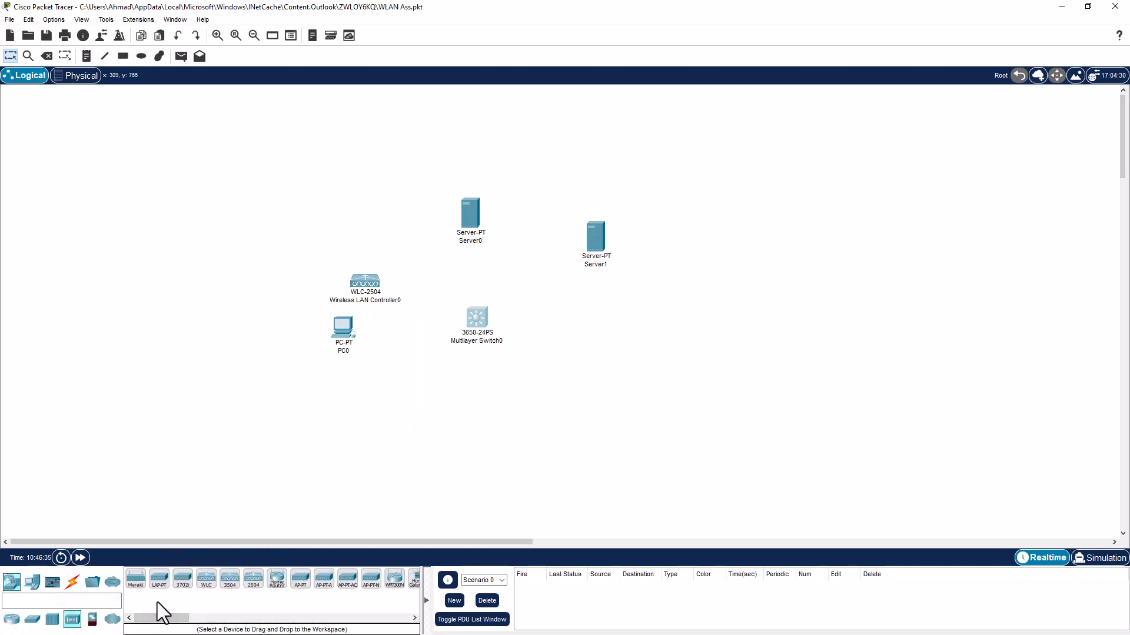
click(157, 581)
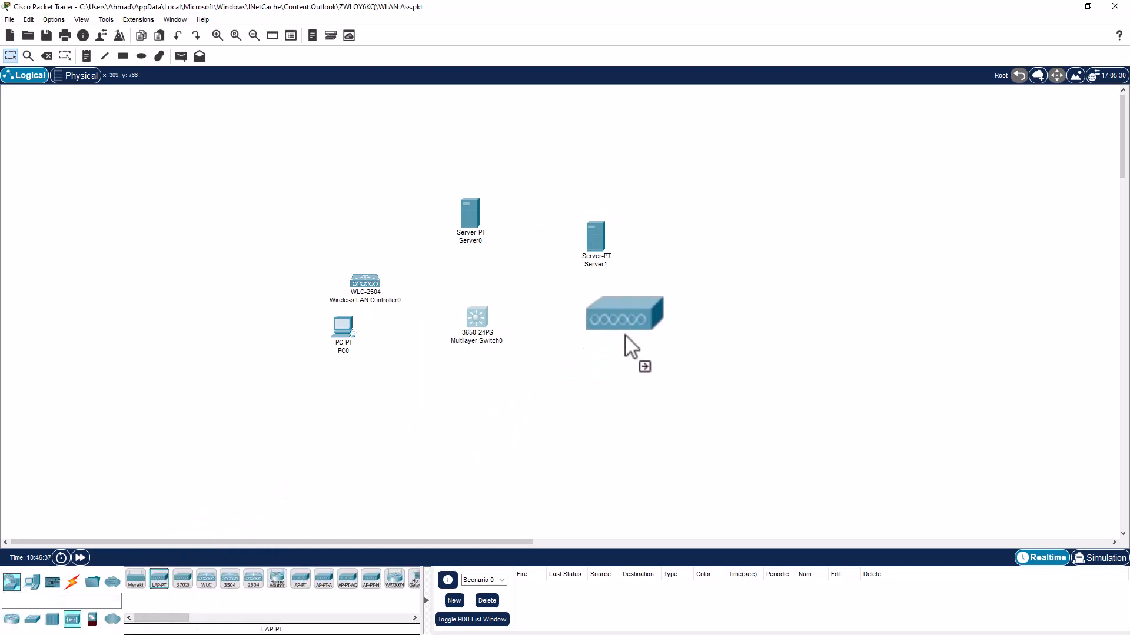
click(633, 334)
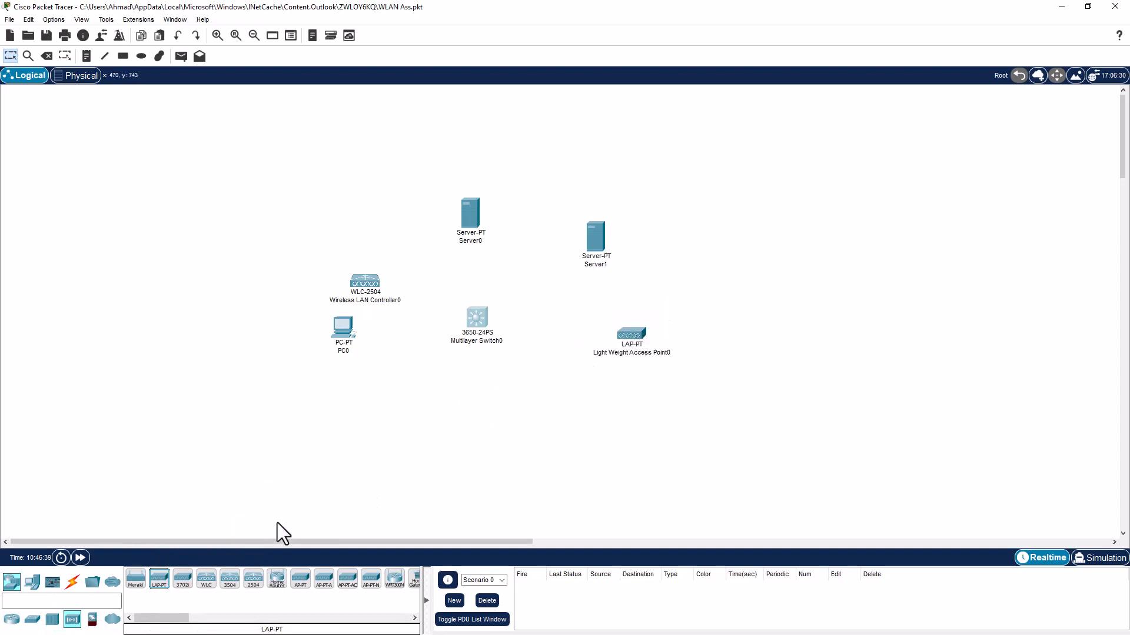
click(33, 581)
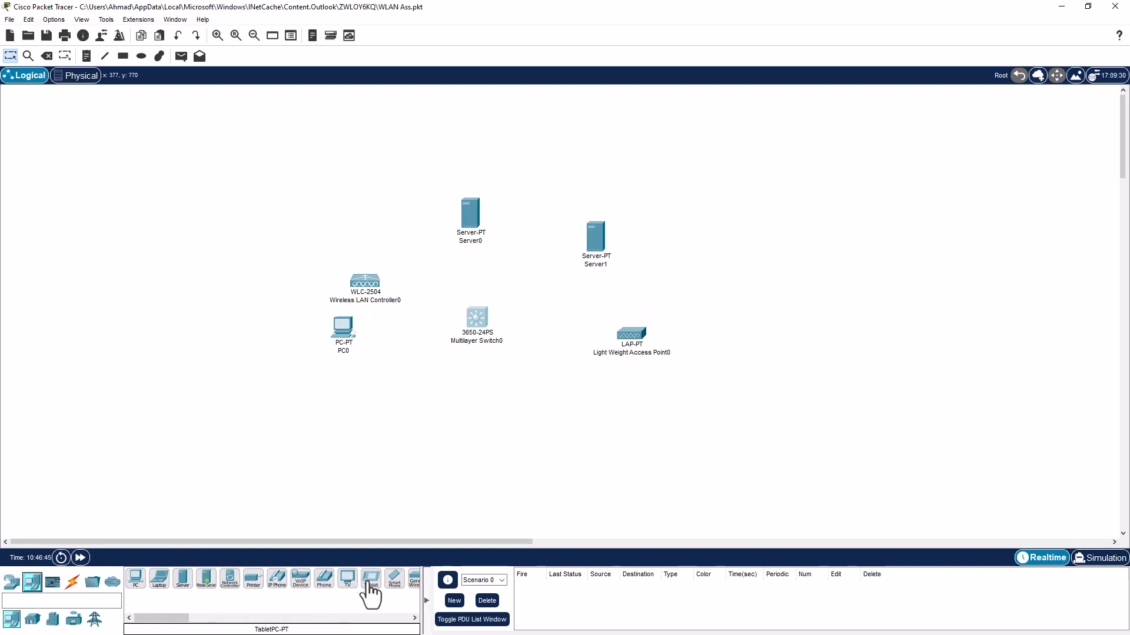
drag(393, 581, 612, 453)
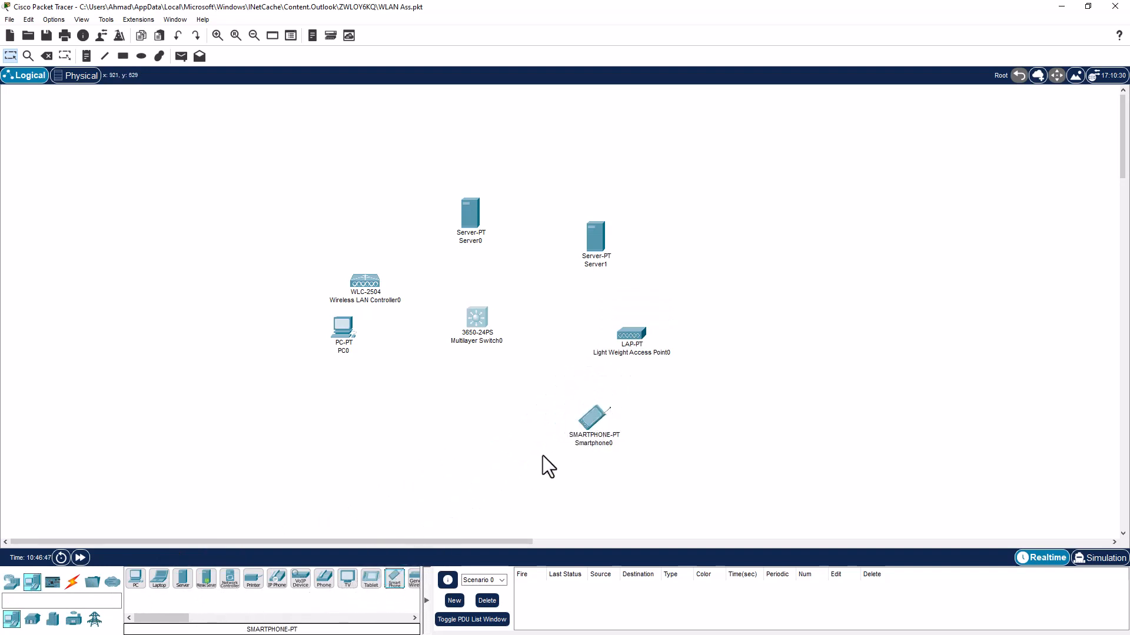
drag(393, 581, 698, 417)
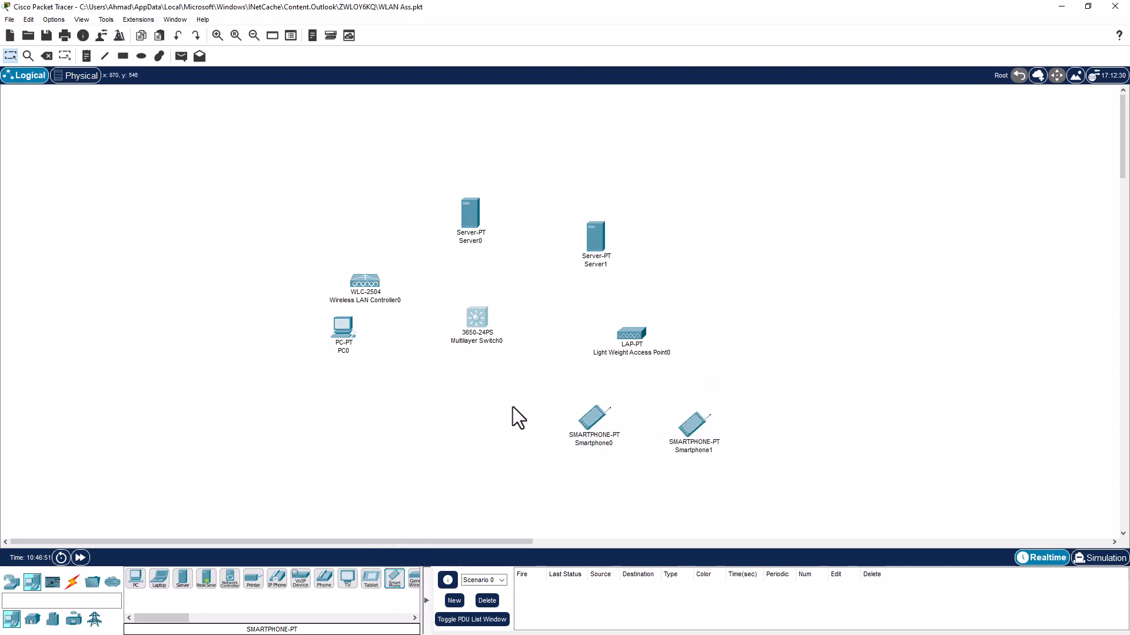
Cable PC0, the controller and Server0 to switch ports Gig1/0/1, Gig1/0/2 and Gig1/0/3 with straight-through copper
click(71, 581)
click(182, 579)
click(343, 325)
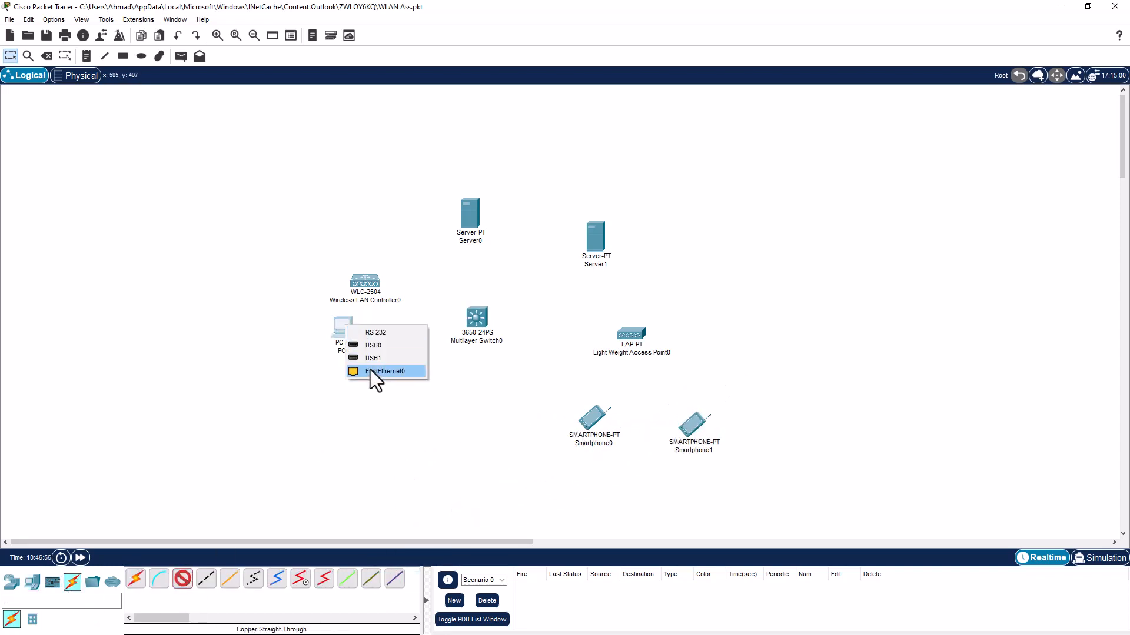
click(371, 372)
click(473, 319)
click(524, 34)
click(185, 582)
click(363, 282)
click(389, 290)
click(480, 318)
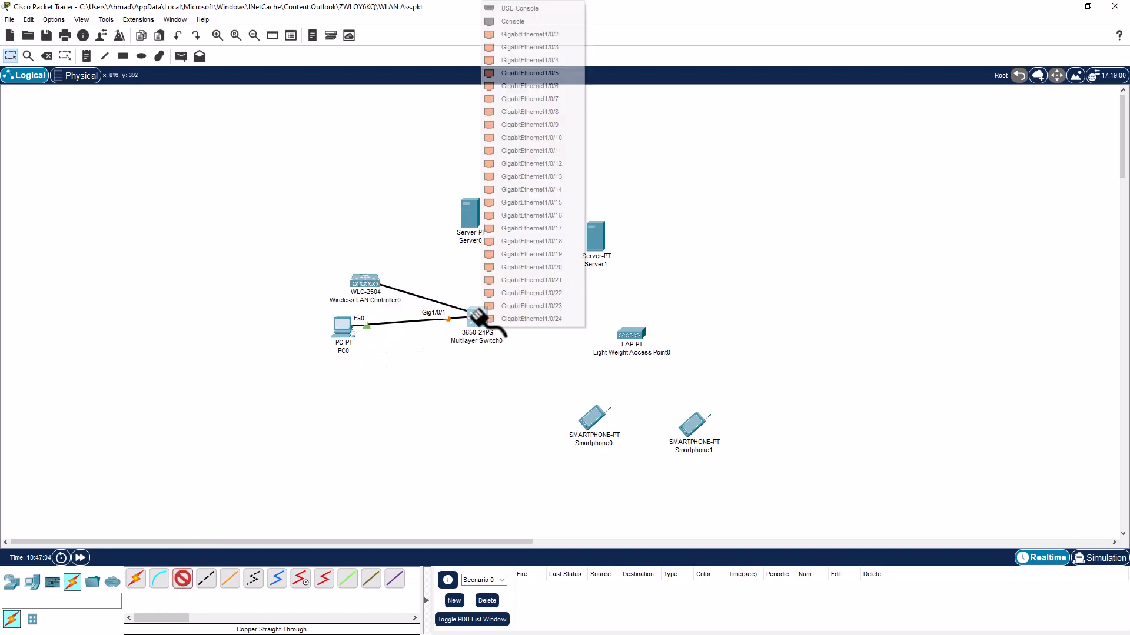
click(528, 47)
click(185, 579)
click(475, 213)
click(487, 220)
click(477, 320)
Cable Server1 and the access point to Gig1/0/4 and Gig1/0/5, then open the controller
click(511, 353)
click(184, 579)
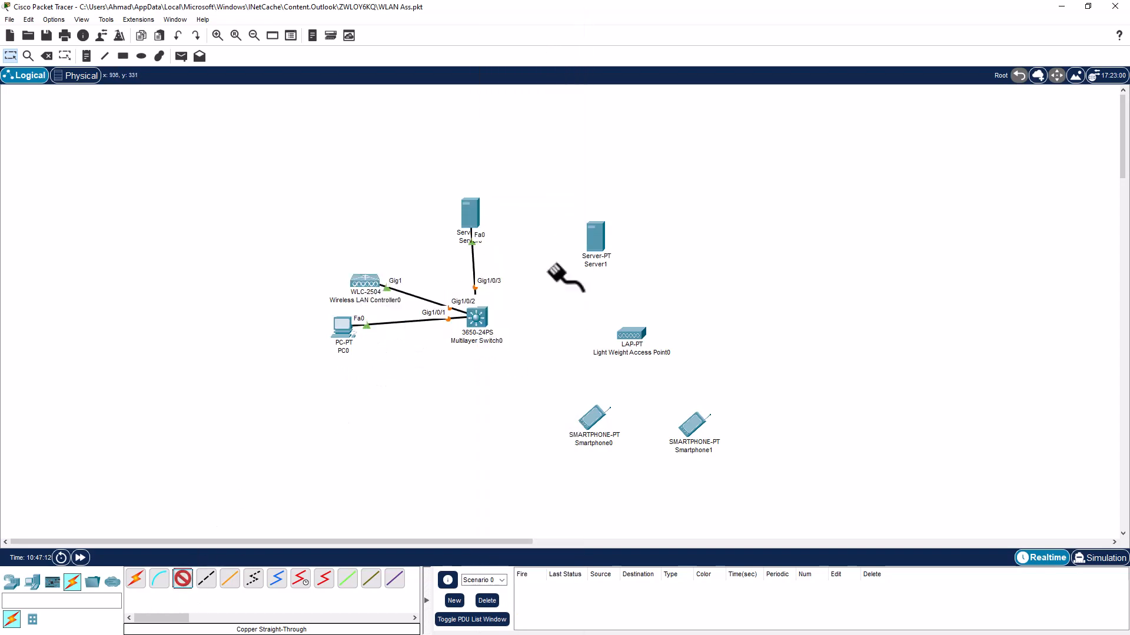
click(600, 238)
click(615, 248)
click(518, 352)
click(184, 579)
click(632, 335)
click(665, 336)
click(475, 318)
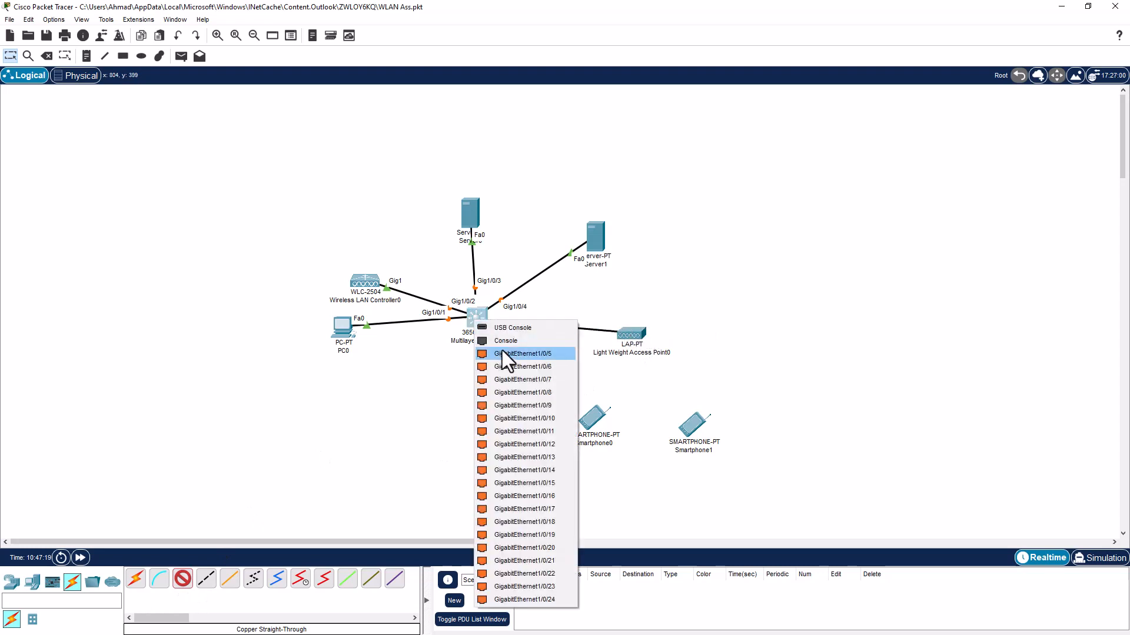
click(502, 352)
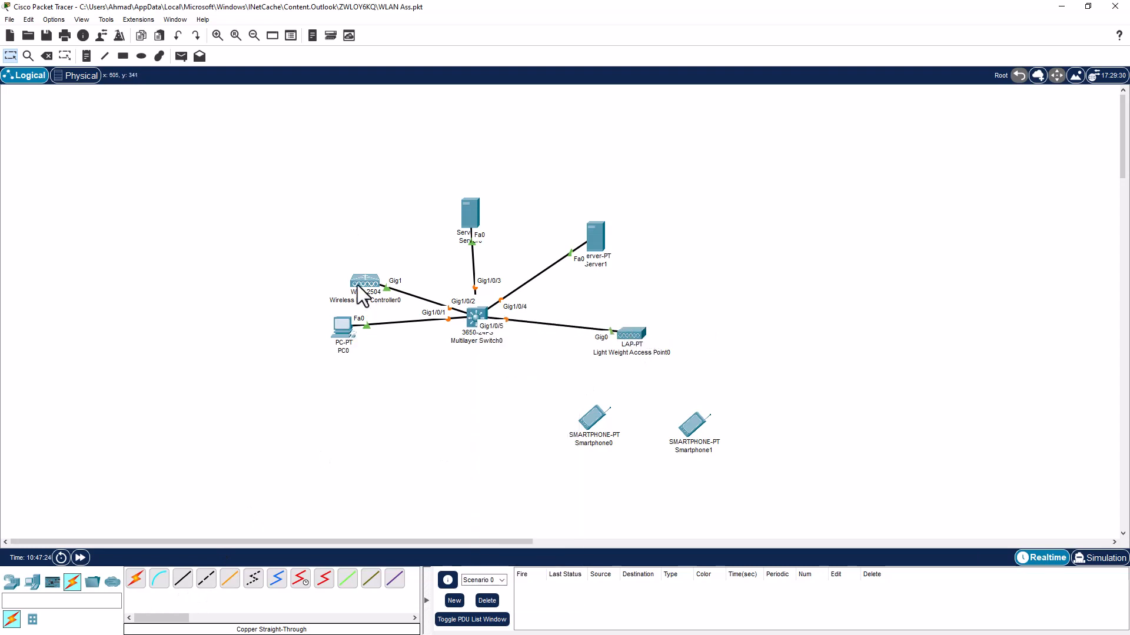
drag(358, 281, 348, 260)
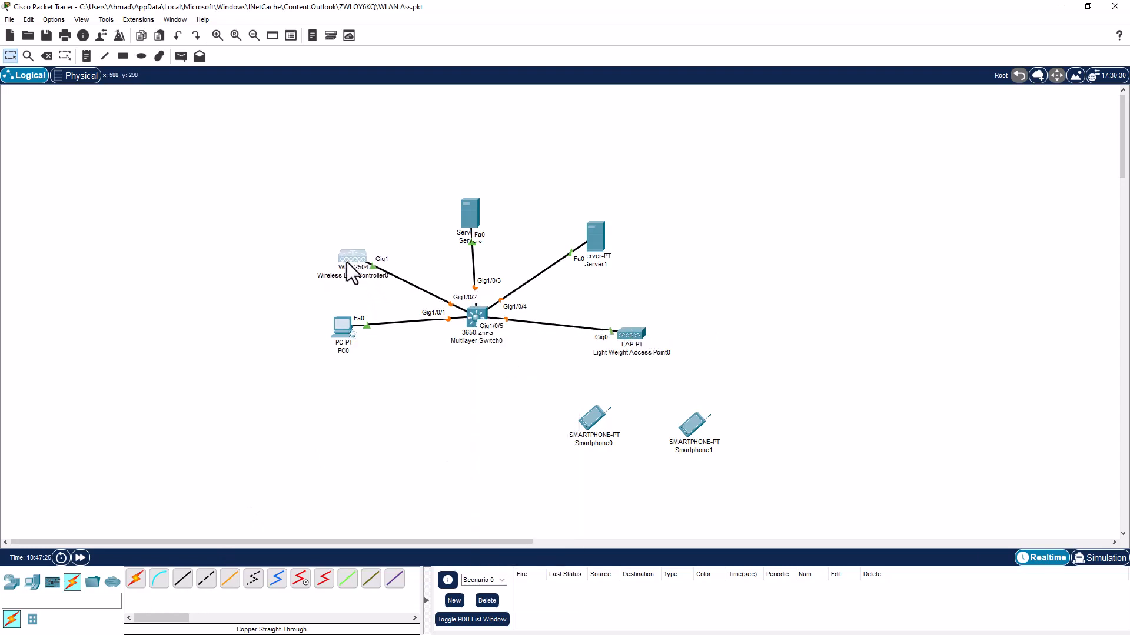
click(348, 261)
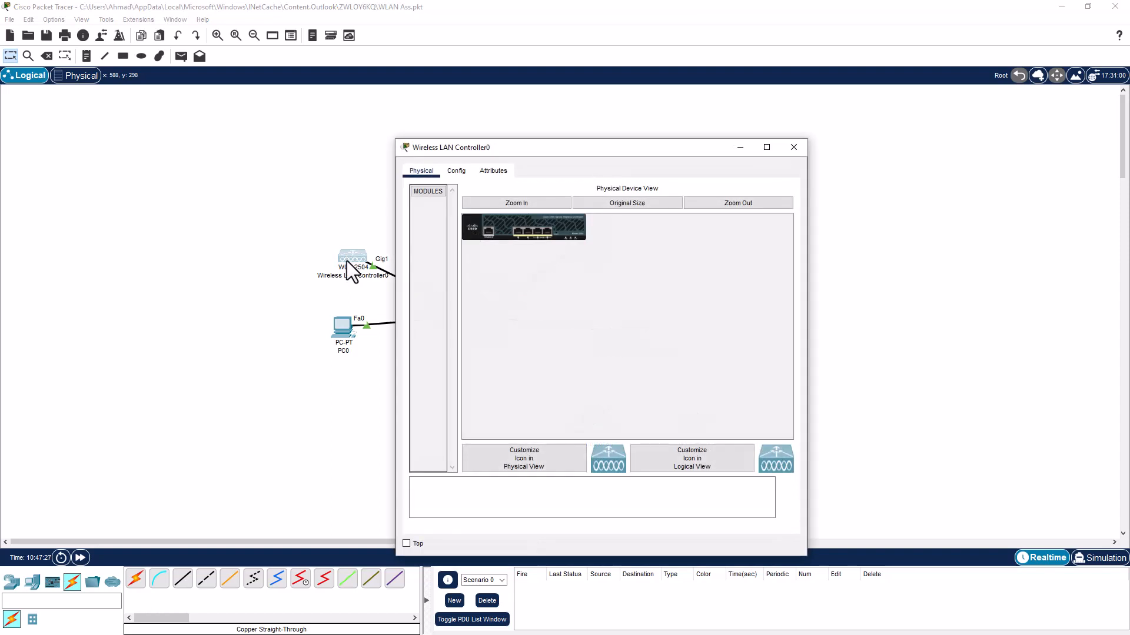
Rename the controller's display name to 'WLC 10.0.0.6'
click(456, 170)
drag(618, 224, 532, 224)
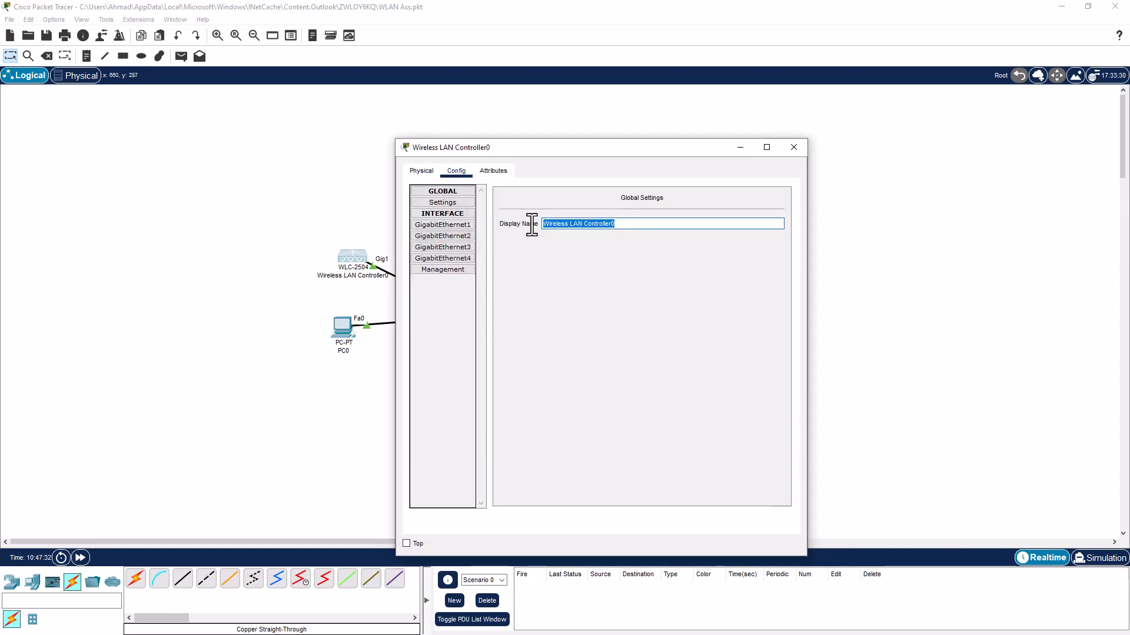
text(WLC)
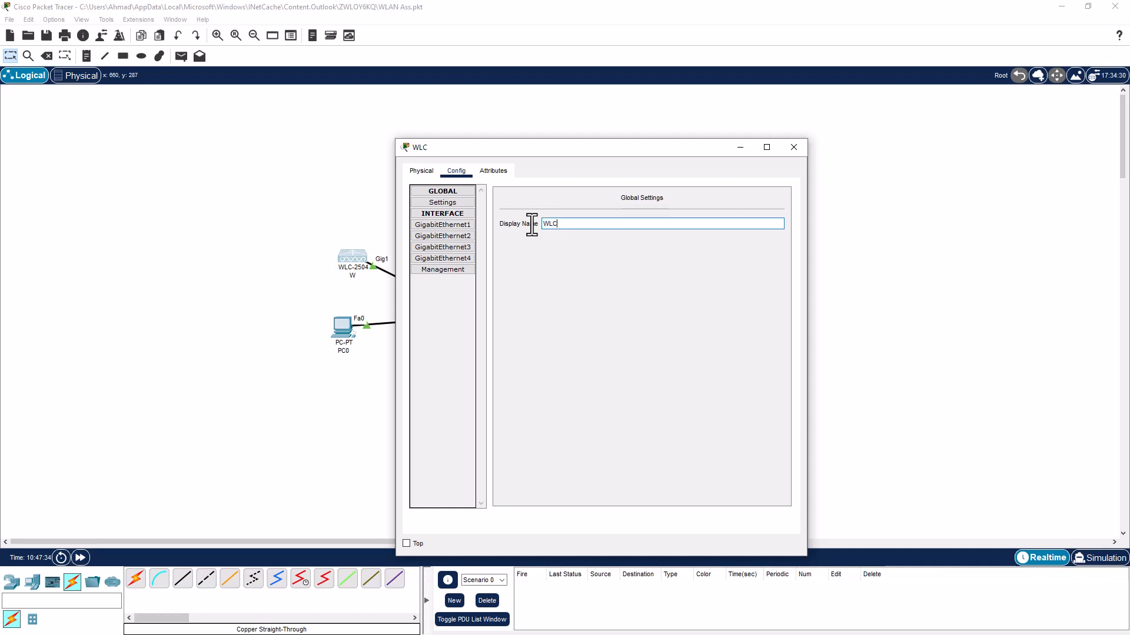
text( 10.0.0.6)
click(426, 171)
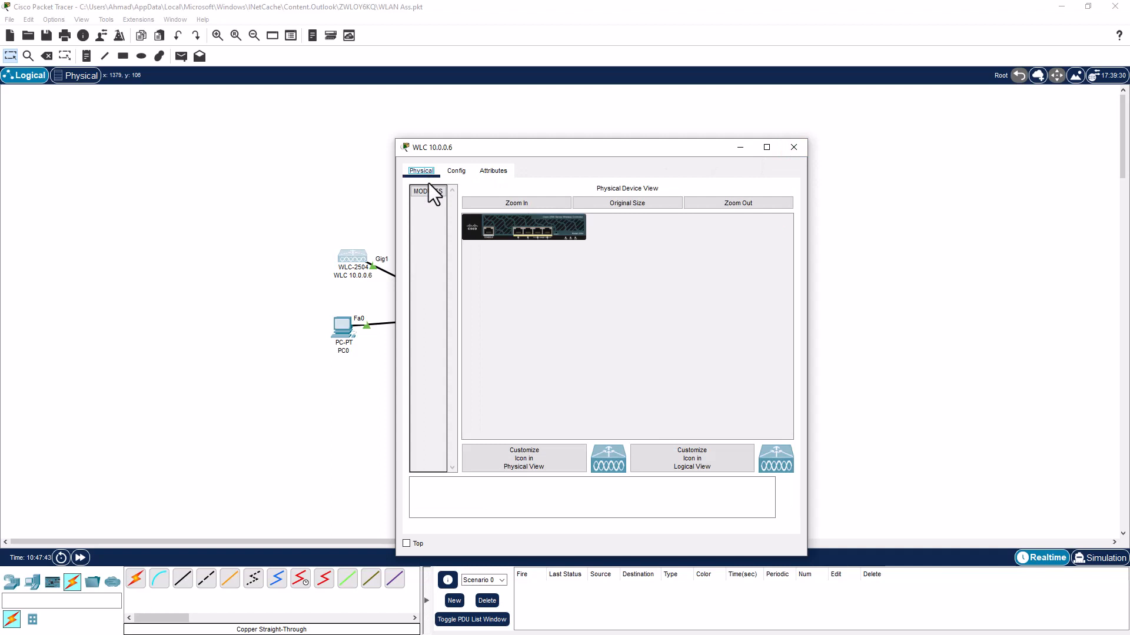
click(457, 171)
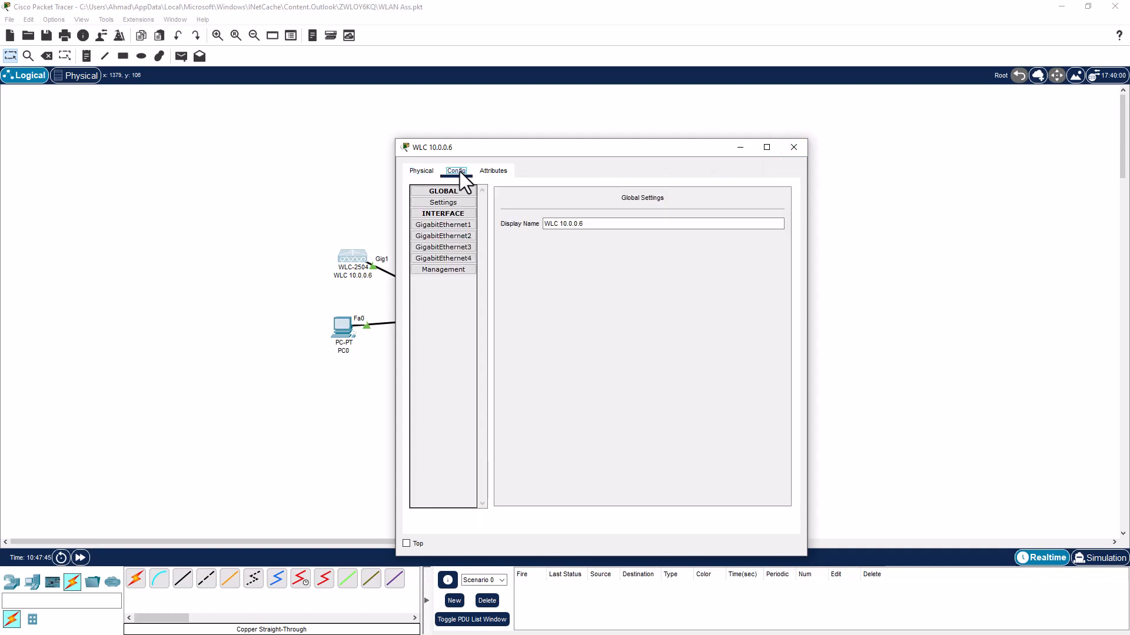
Set the management interface to 10.0.0.6/255.255.255.0, gateway and DNS 10.0.0.1, then close the window
click(443, 229)
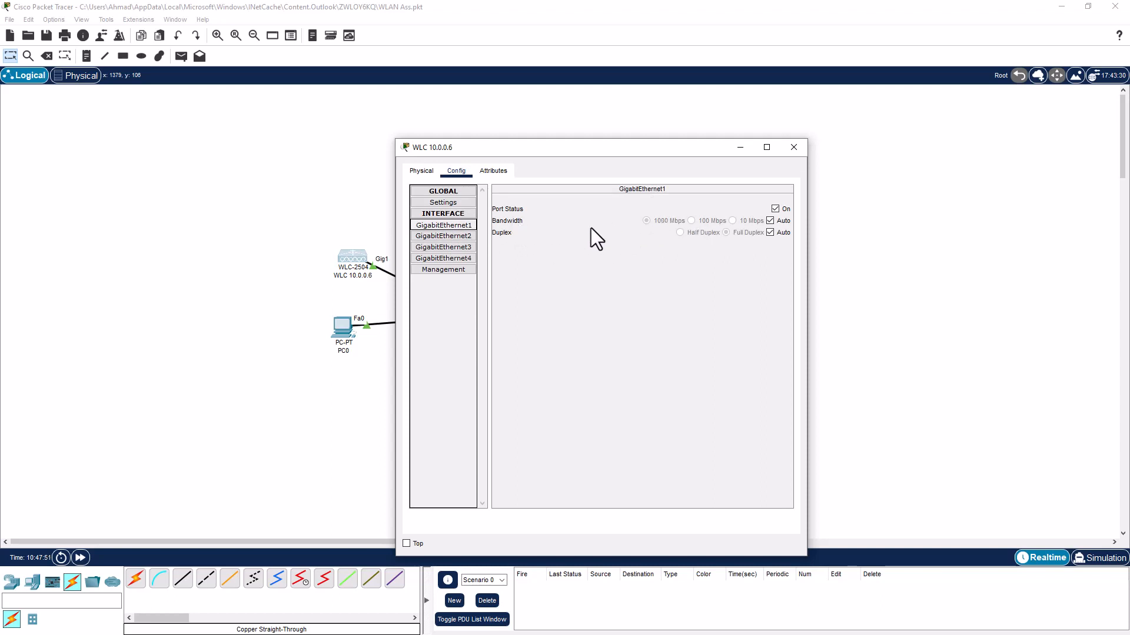
click(447, 271)
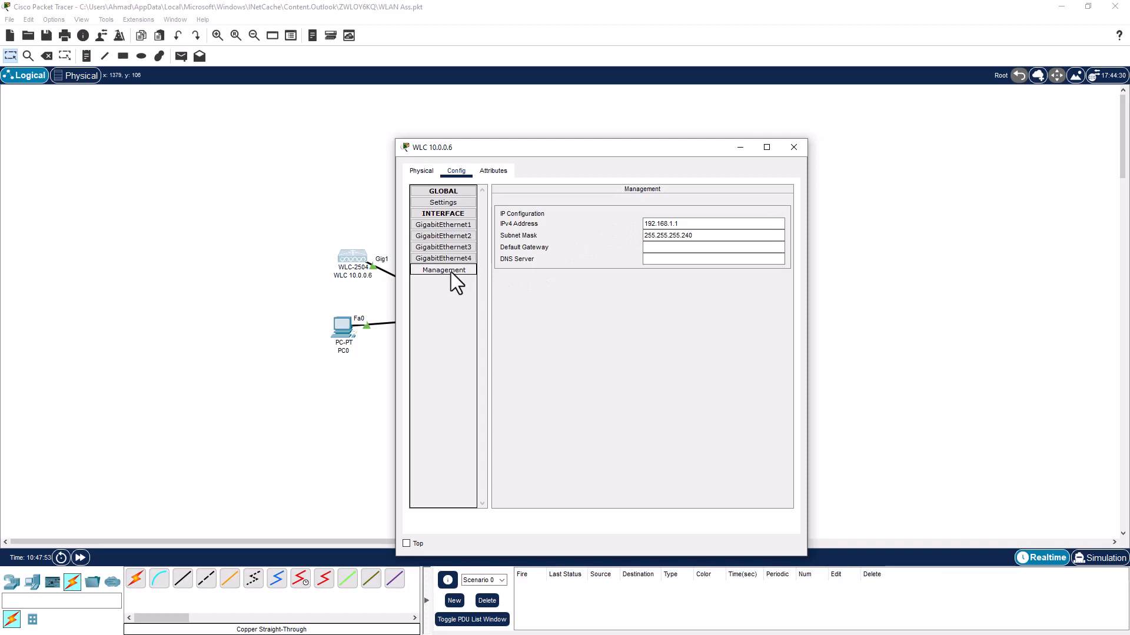
drag(698, 225, 636, 225)
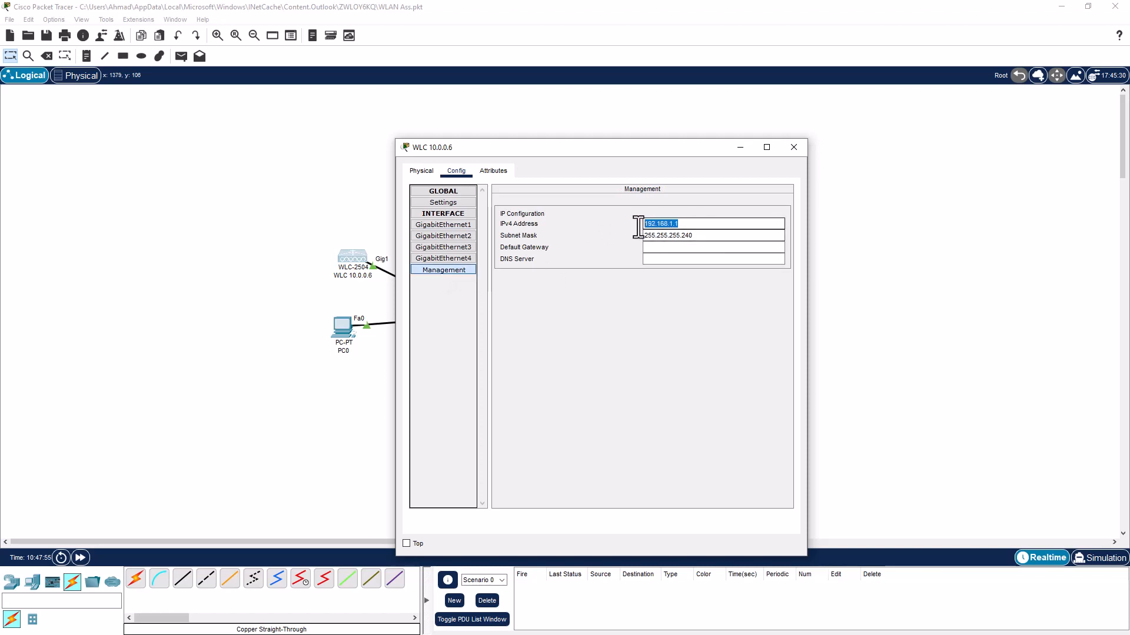
text(10.0)
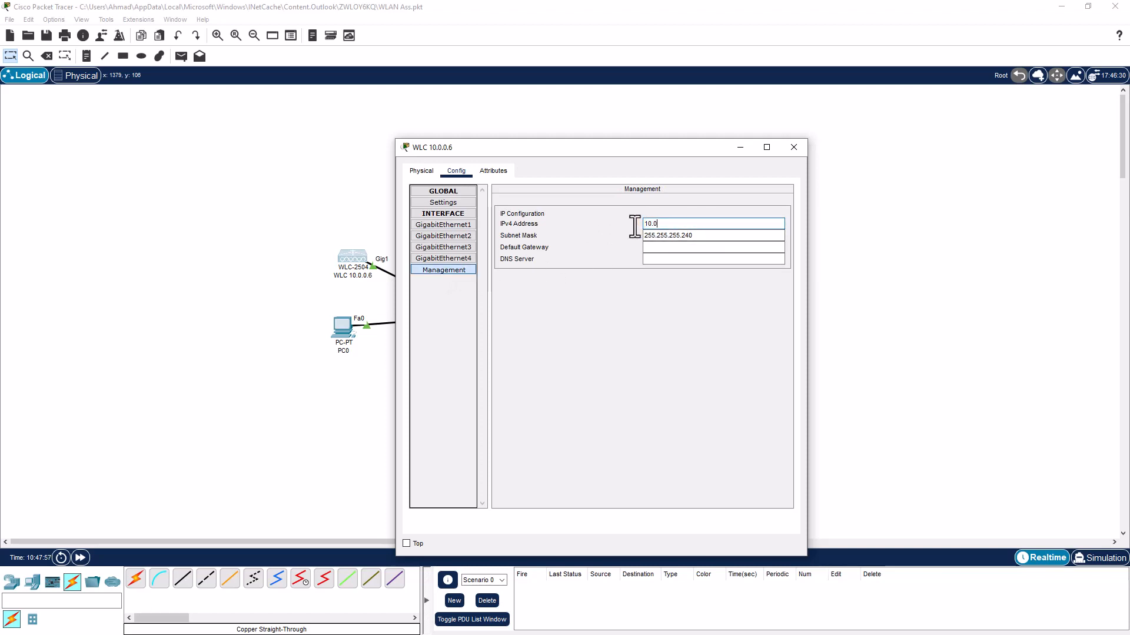
text(.0.6)
double_click(686, 235)
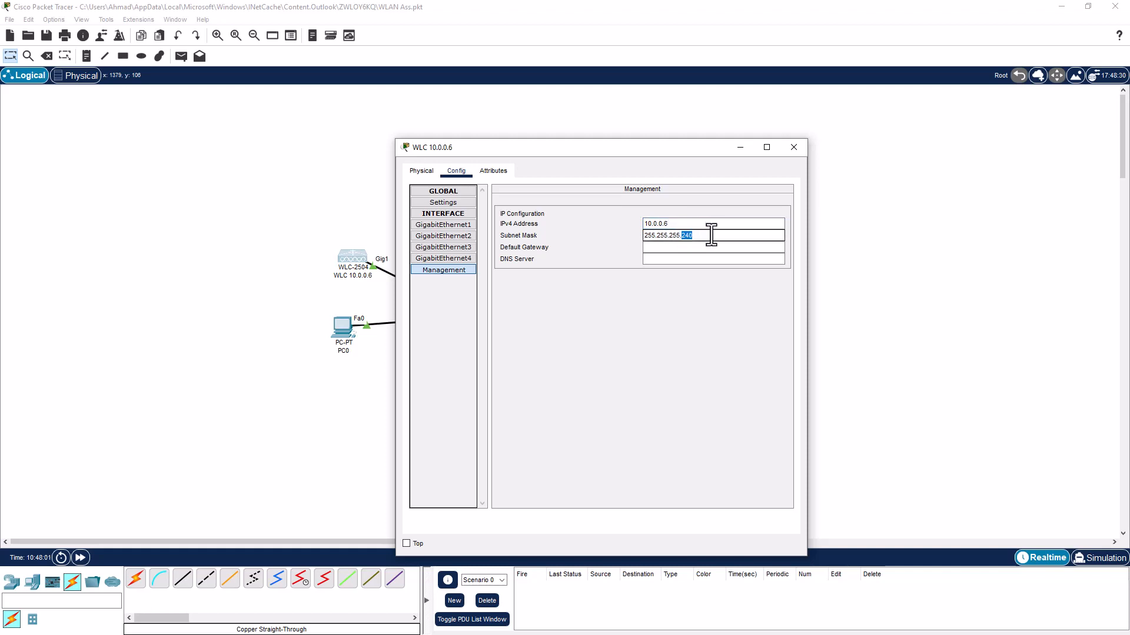
text(0)
click(711, 247)
text(10.0.0.1)
drag(672, 248, 639, 249)
key(ctrl+c)
click(651, 259)
key(ctrl+v)
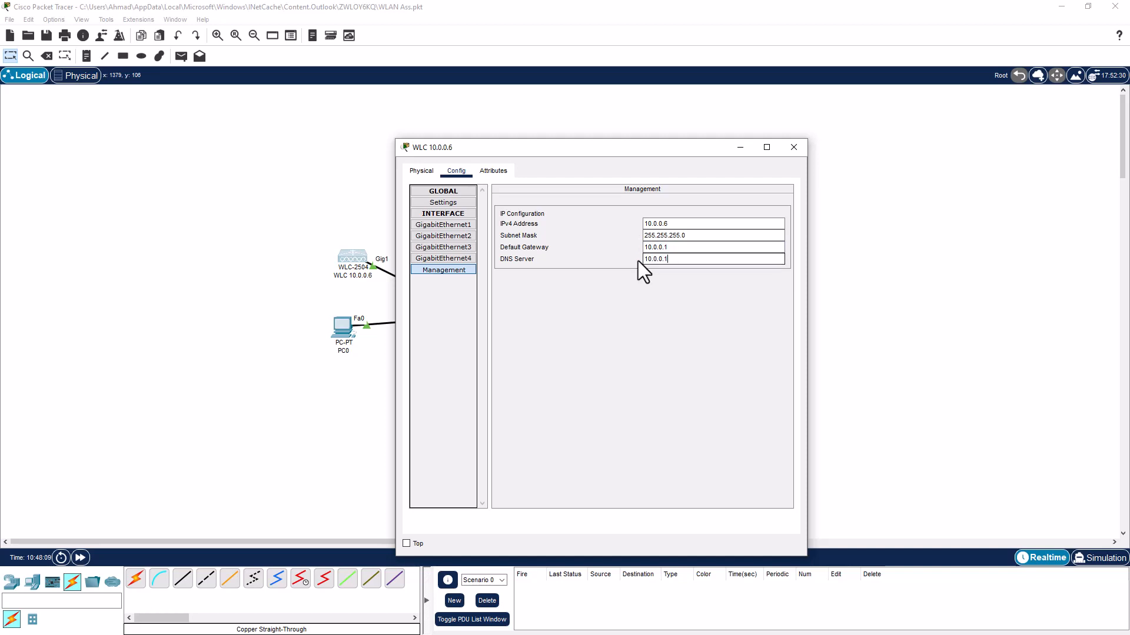
click(792, 148)
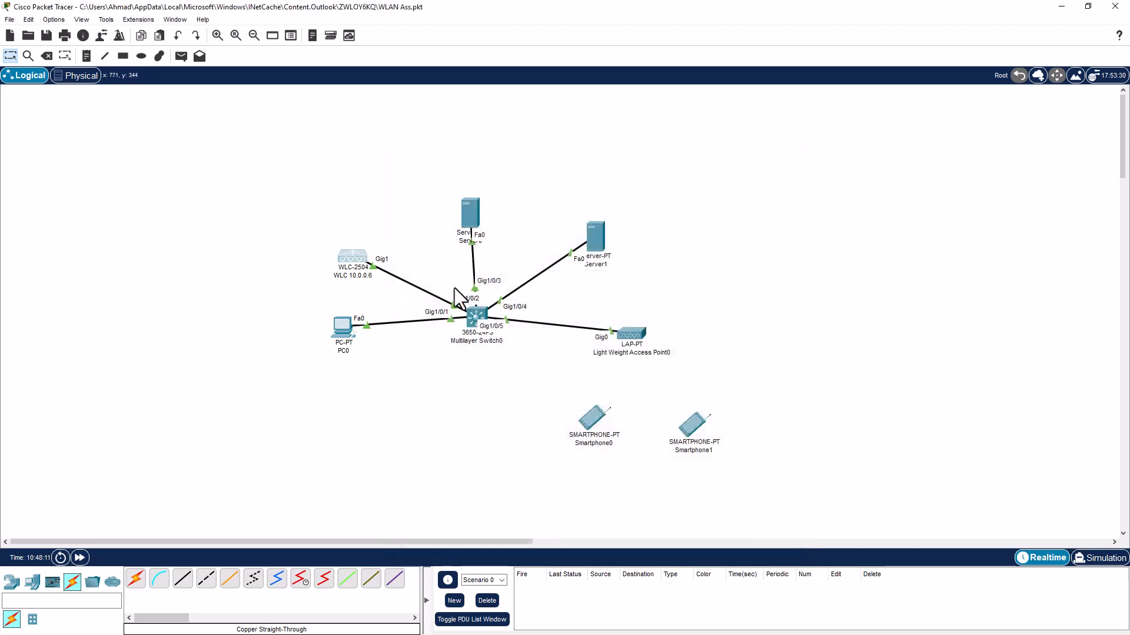
Rename Server0 to 'DHCP 10.0.0.7' and set its gateway and DNS server to 10.0.0.1
click(472, 210)
click(464, 173)
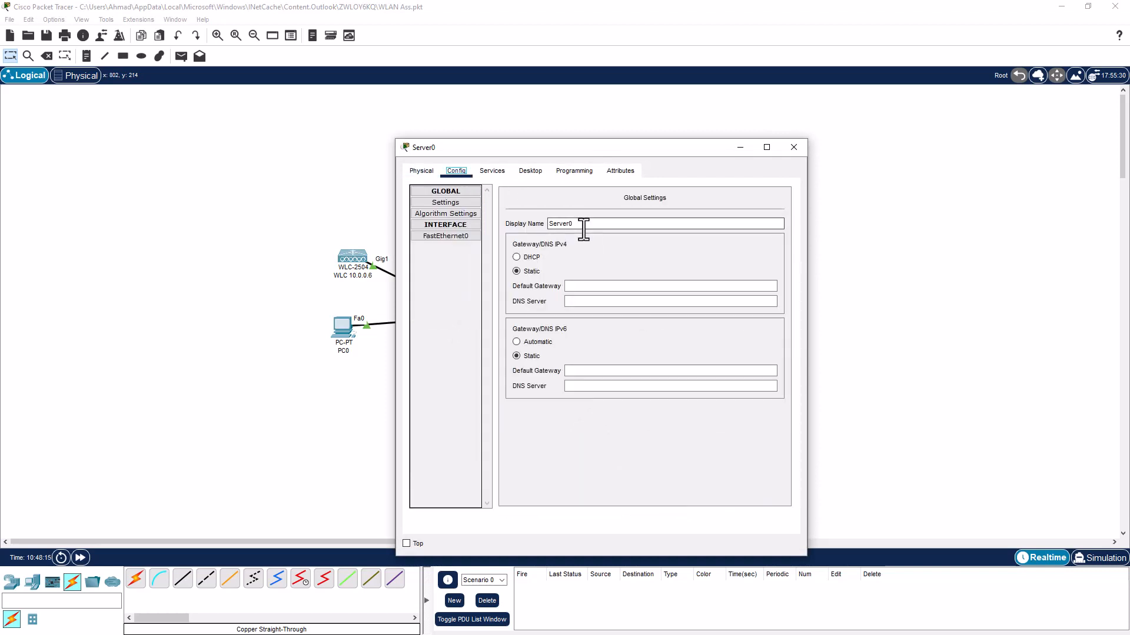
drag(583, 224, 541, 224)
text(DHCP 10.0.0.7)
click(574, 285)
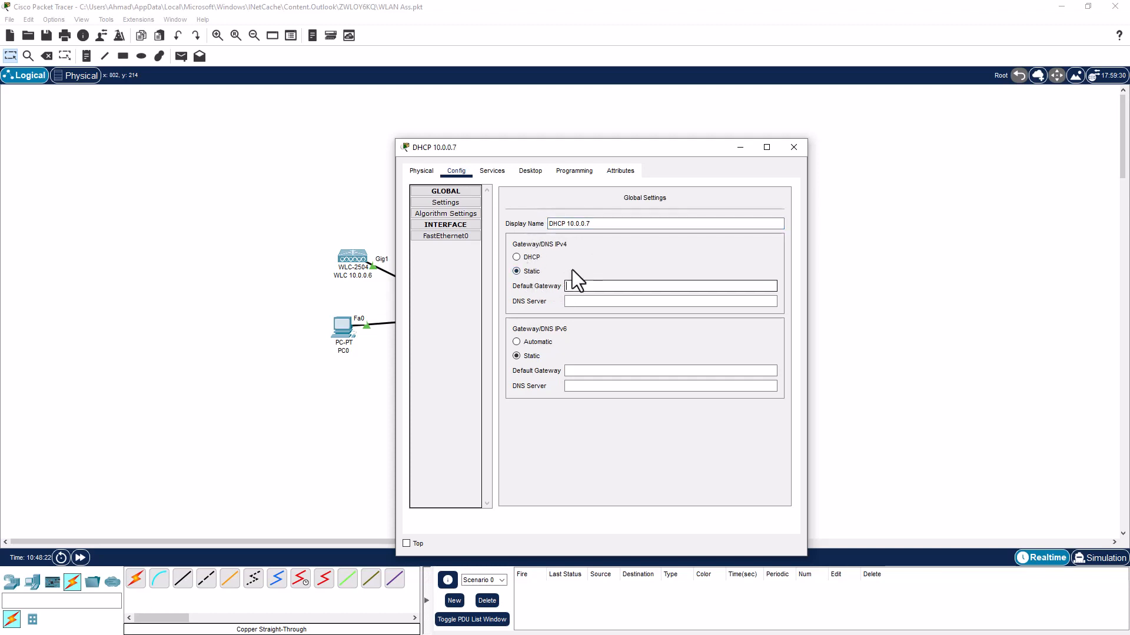
drag(567, 223, 606, 223)
key(ctrl+c)
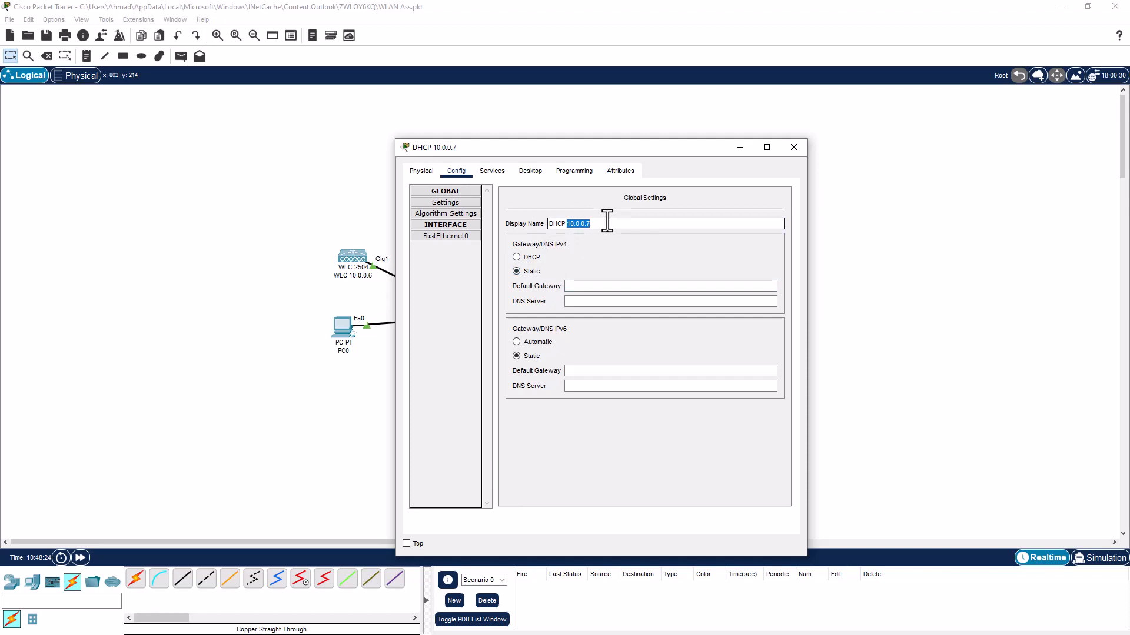
click(587, 284)
key(ctrl+v)
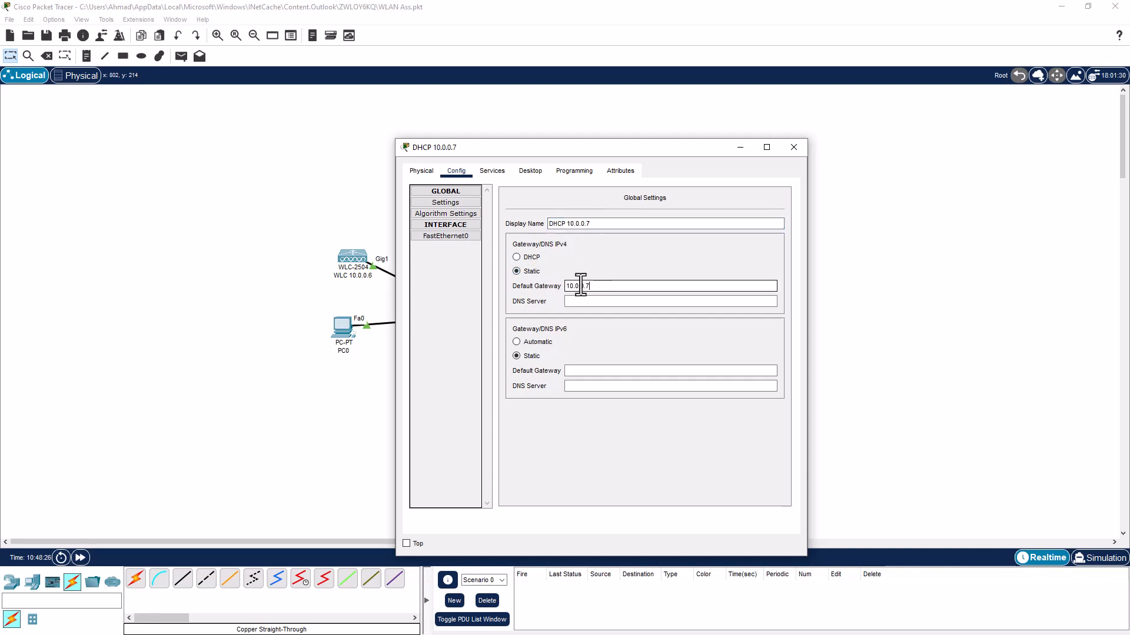
key(BackSpace)
text(1)
drag(593, 285, 553, 288)
key(ctrl+c)
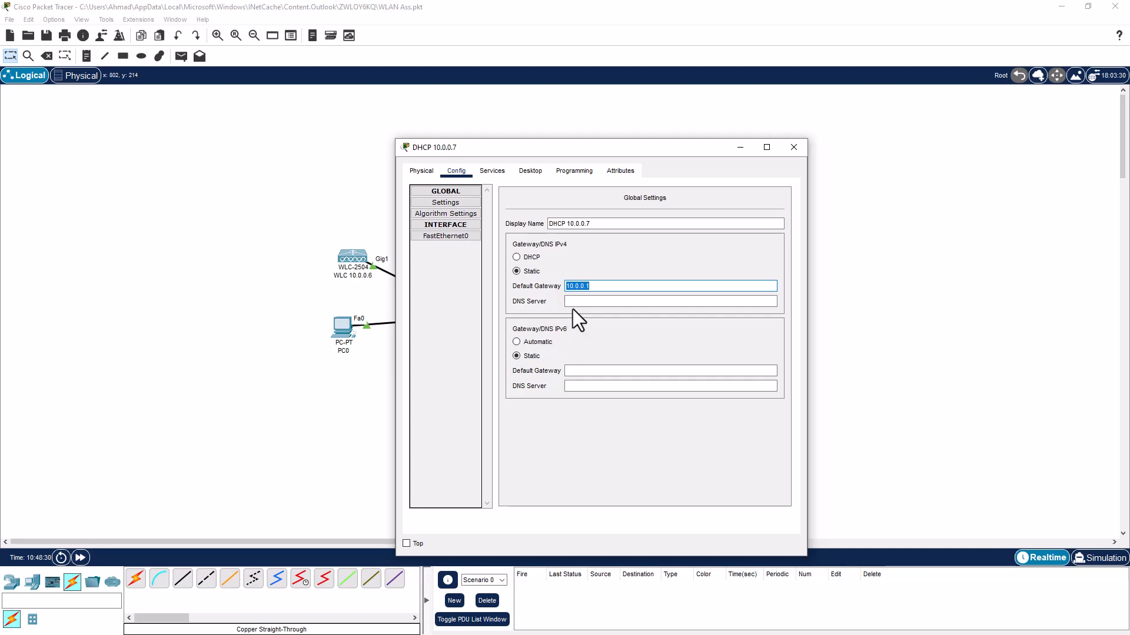
click(576, 301)
key(ctrl+v)
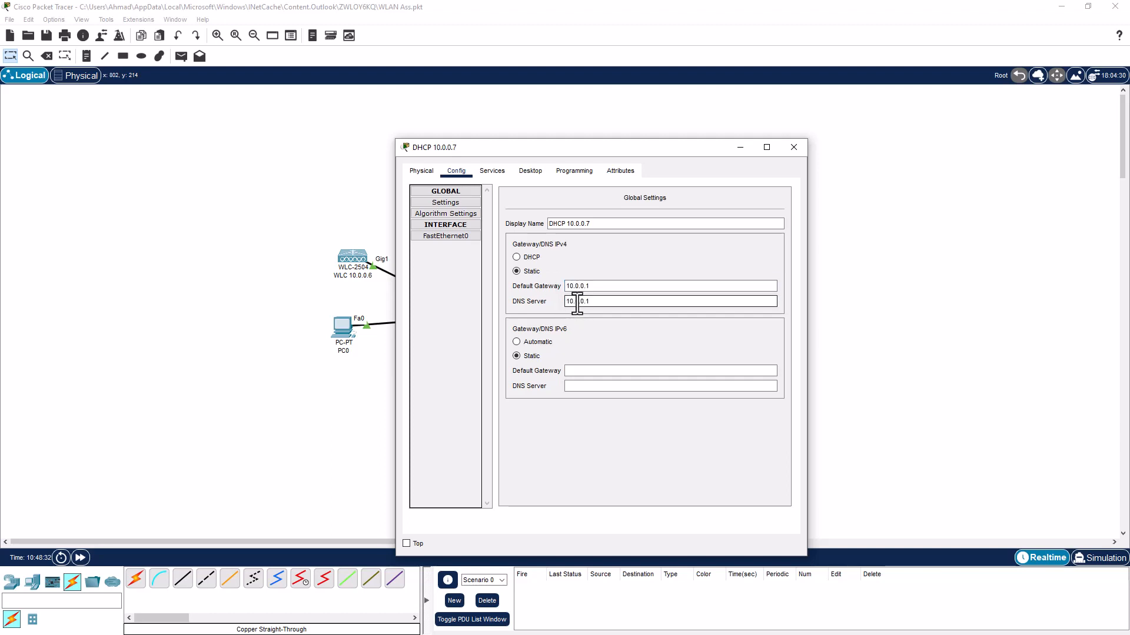
Give FastEthernet0 the static address 10.0.0.7 with mask 255.255.255.0
click(455, 237)
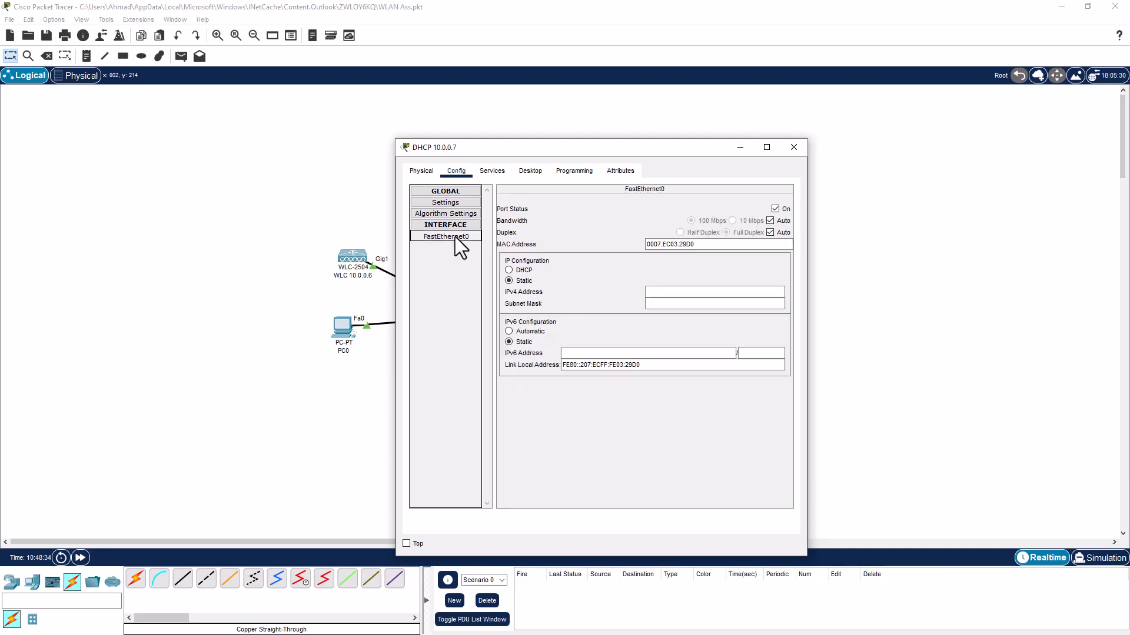
click(675, 292)
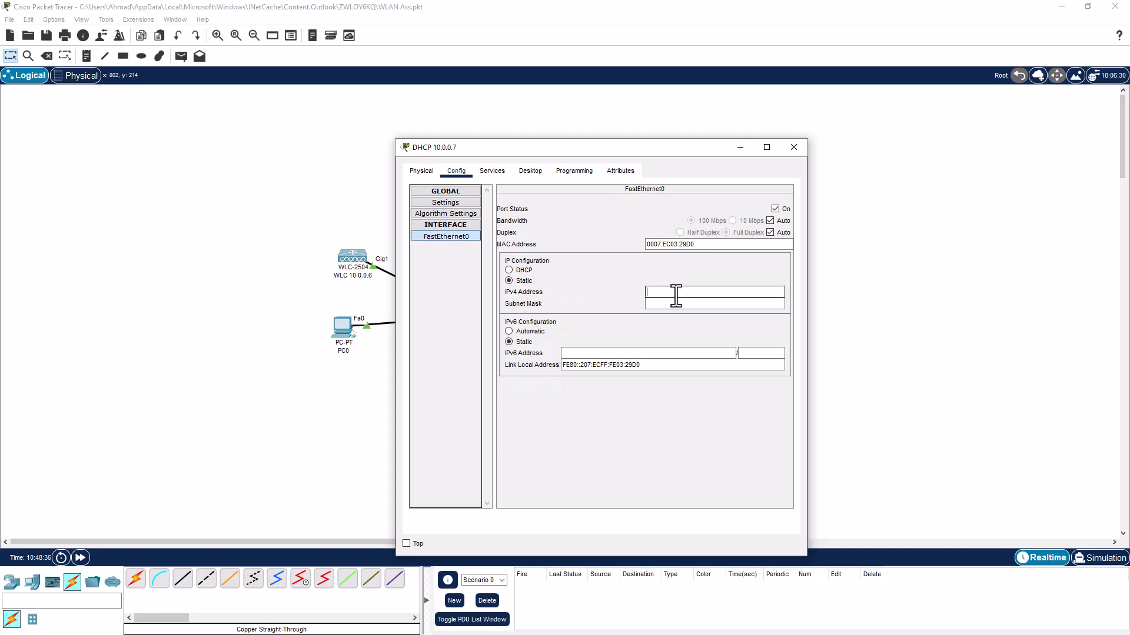
key(ctrl+v)
key(BackSpace)
text(7)
click(665, 304)
drag(660, 303, 695, 305)
text(255.255)
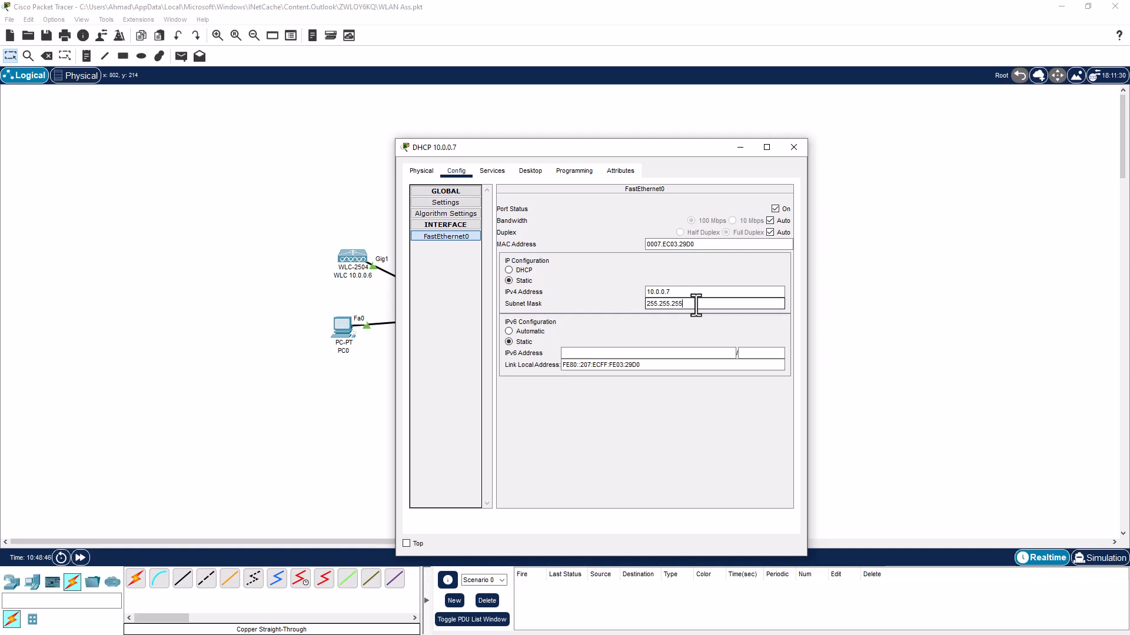
text(.0)
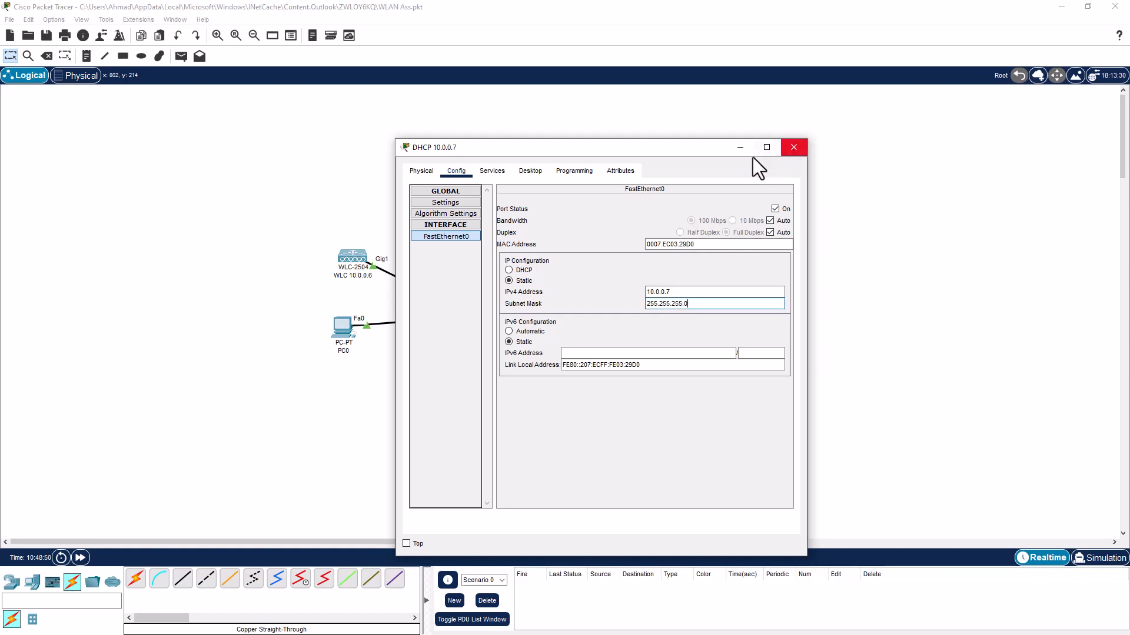
click(494, 170)
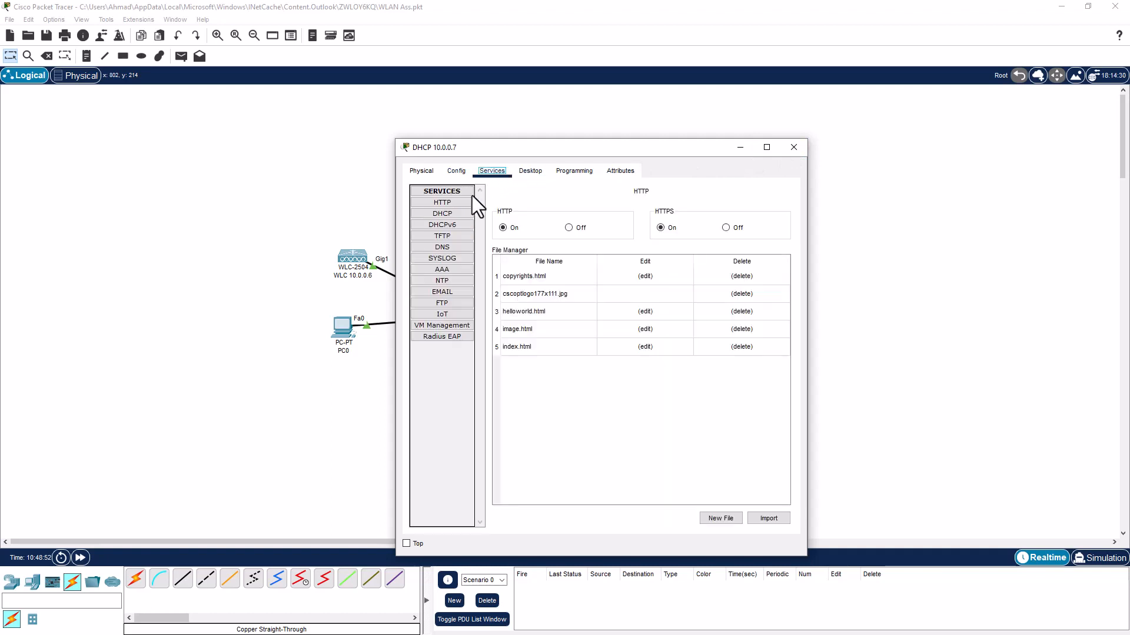
Turn on DHCP and set serverPool gateway and DNS to 10.0.0.1, with start address 10.0.0.11
click(451, 215)
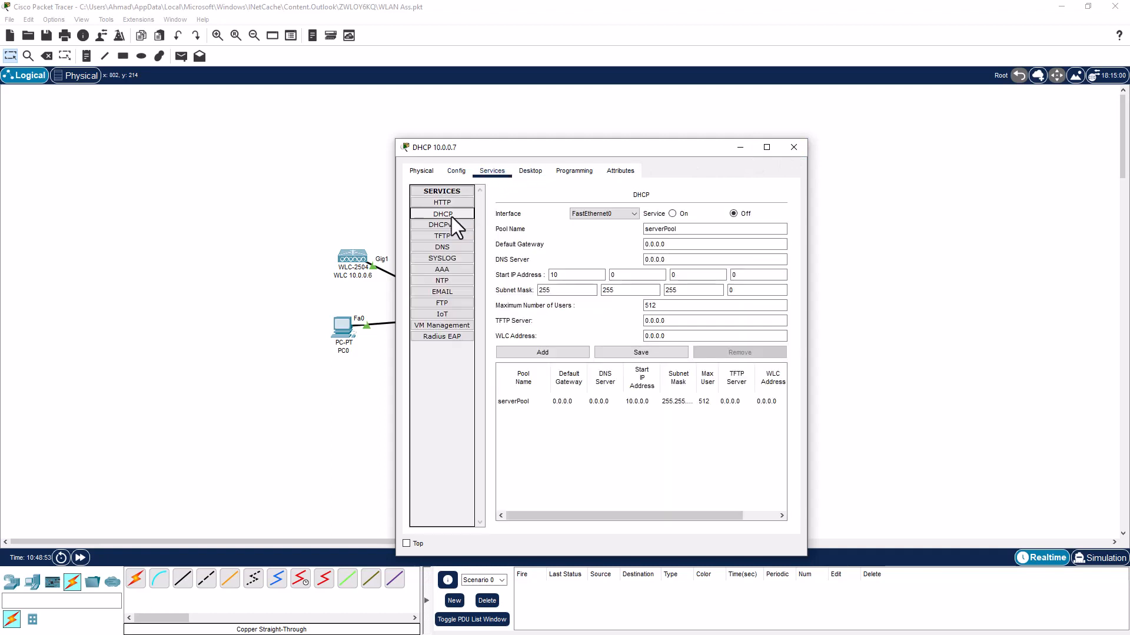
click(674, 214)
drag(662, 244, 646, 244)
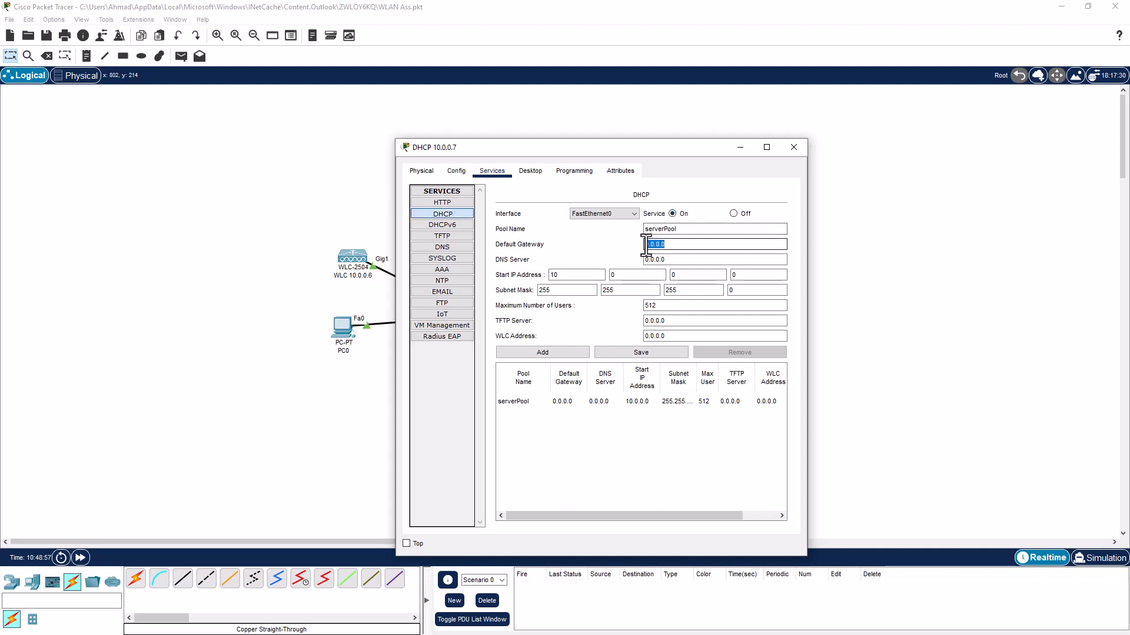
text(10.0.0.1)
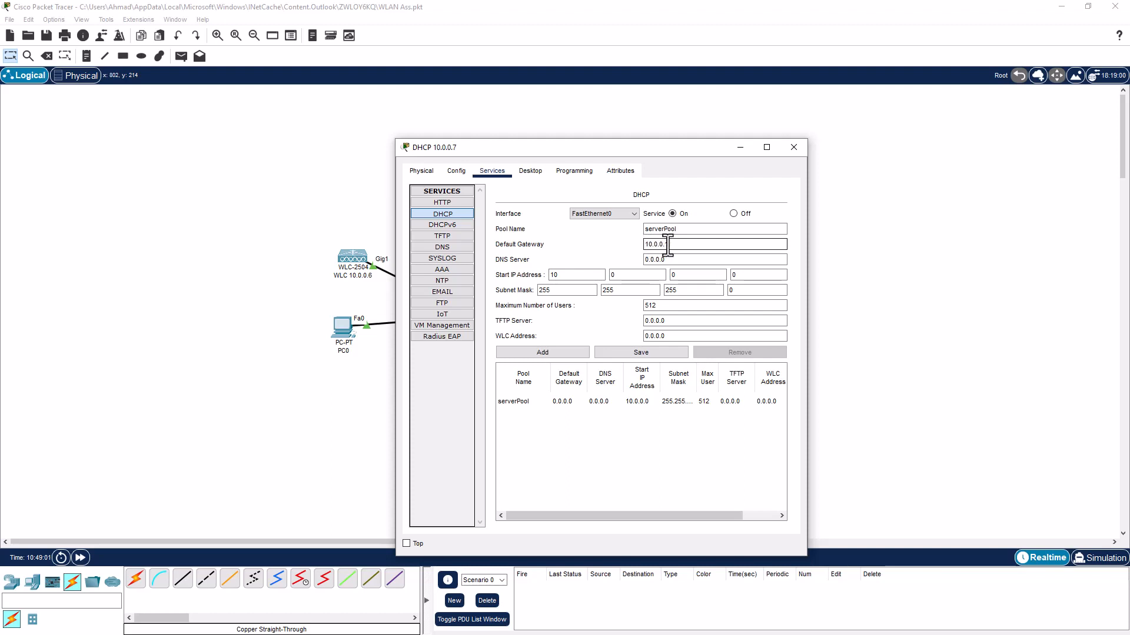
drag(671, 244, 641, 259)
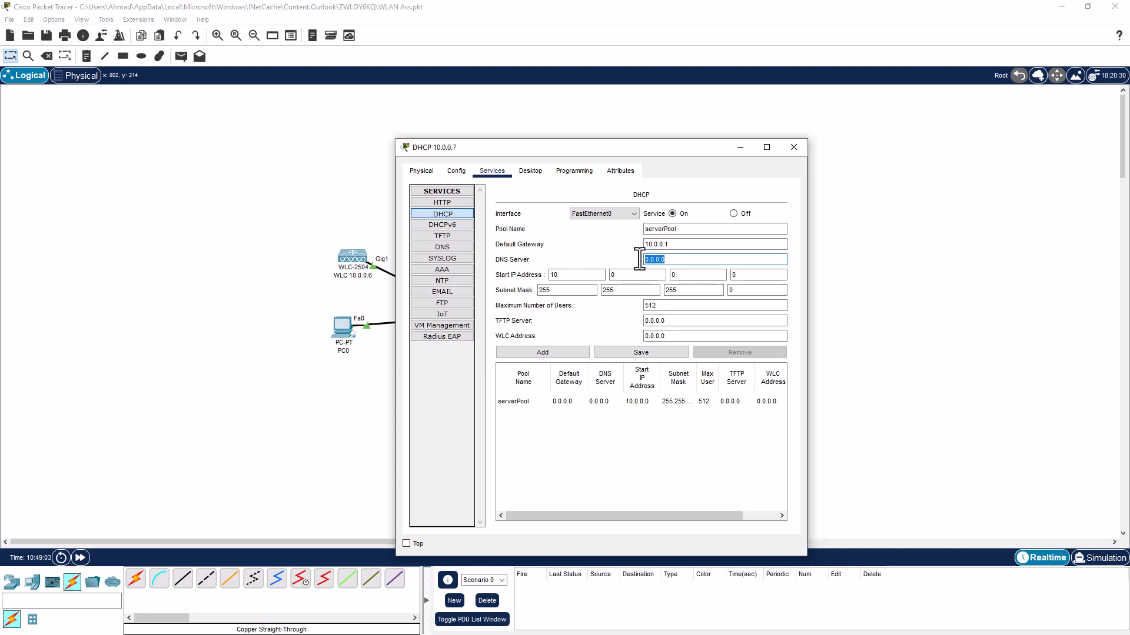
text(10.0.0.1)
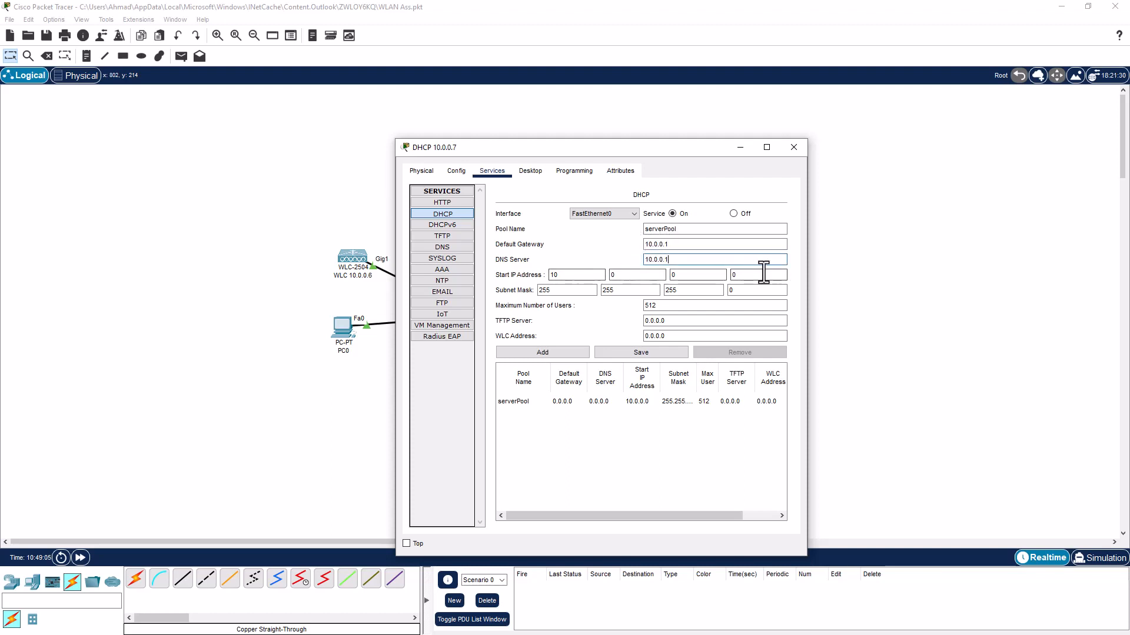
drag(744, 275, 730, 275)
text(11)
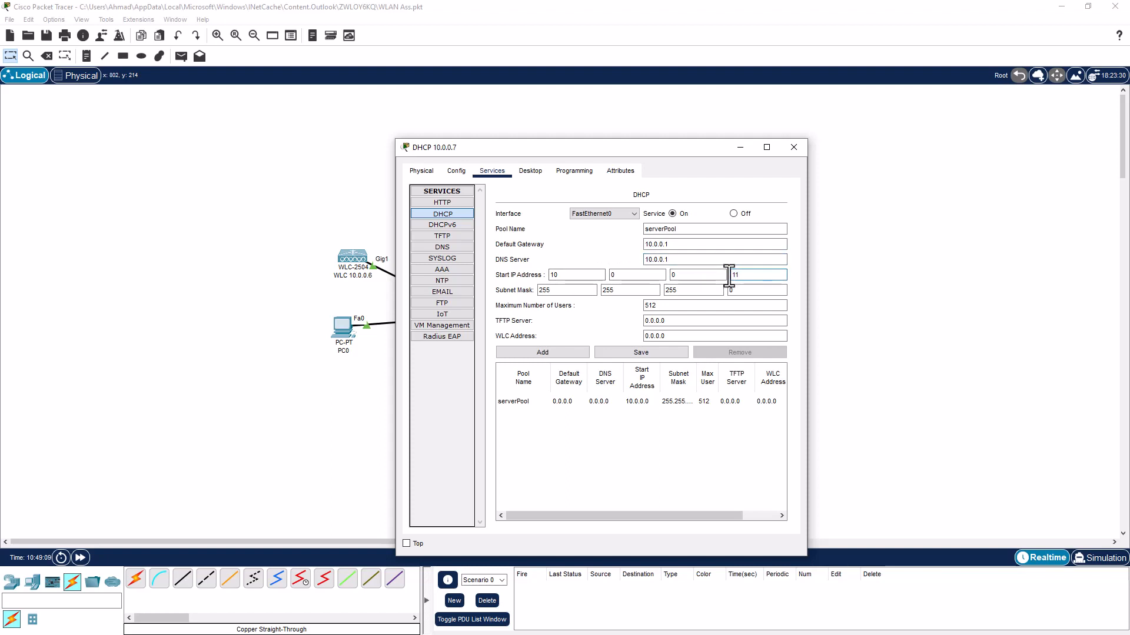
Set maximum users to 100 and WLC address 10.0.0.6, then save the pool and close the window
drag(689, 305, 647, 304)
text(100)
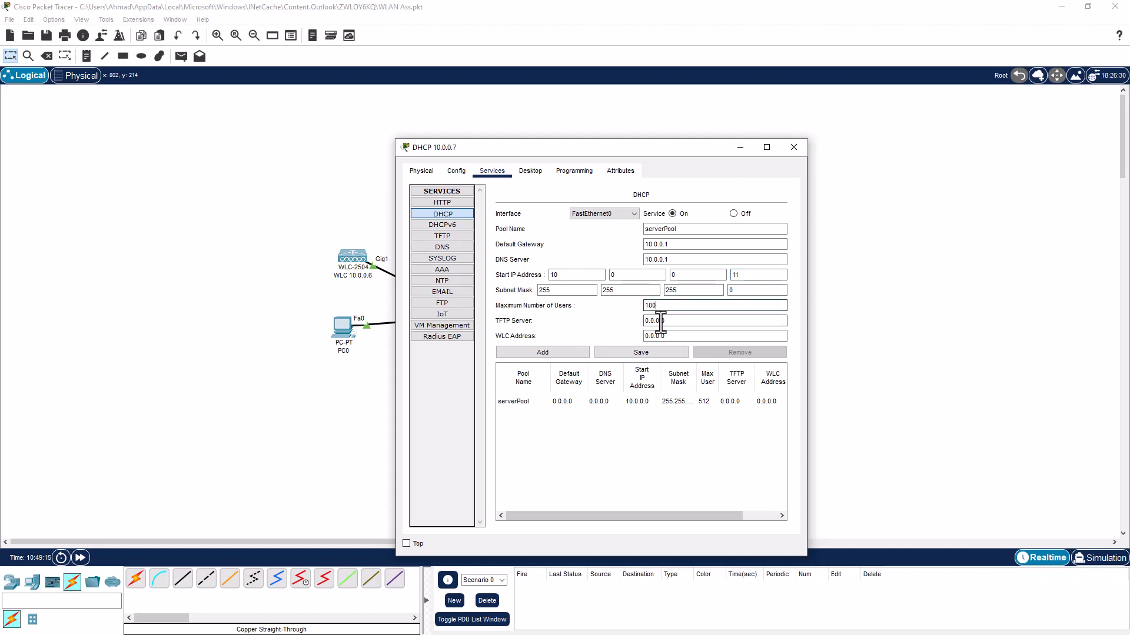
drag(673, 259, 635, 260)
key(ctrl+c)
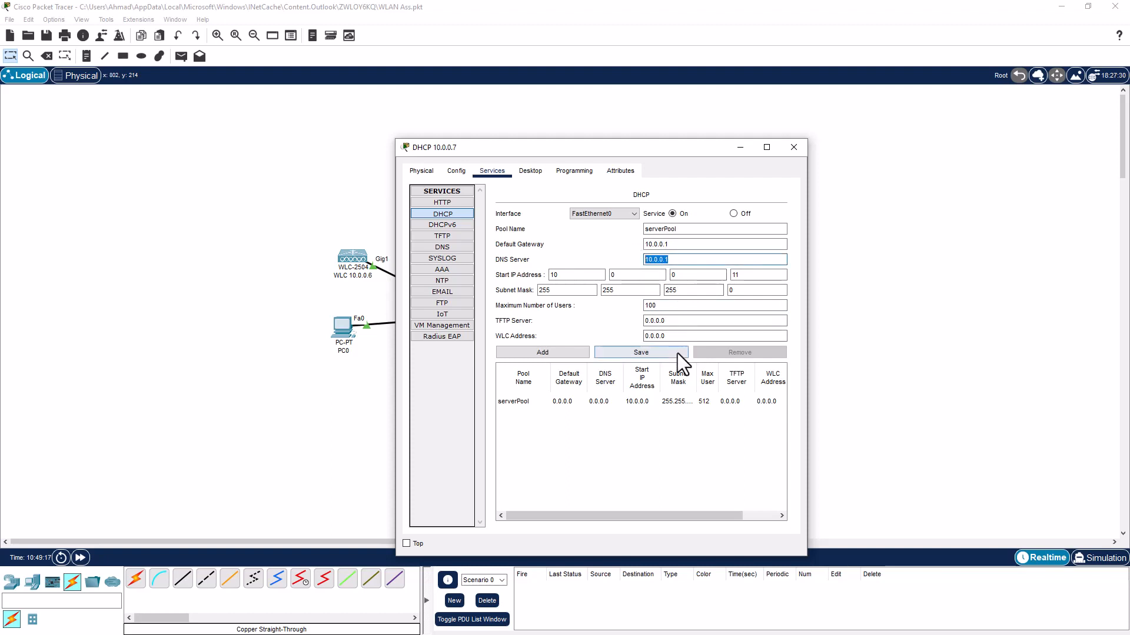
drag(673, 336, 630, 334)
key(ctrl+v)
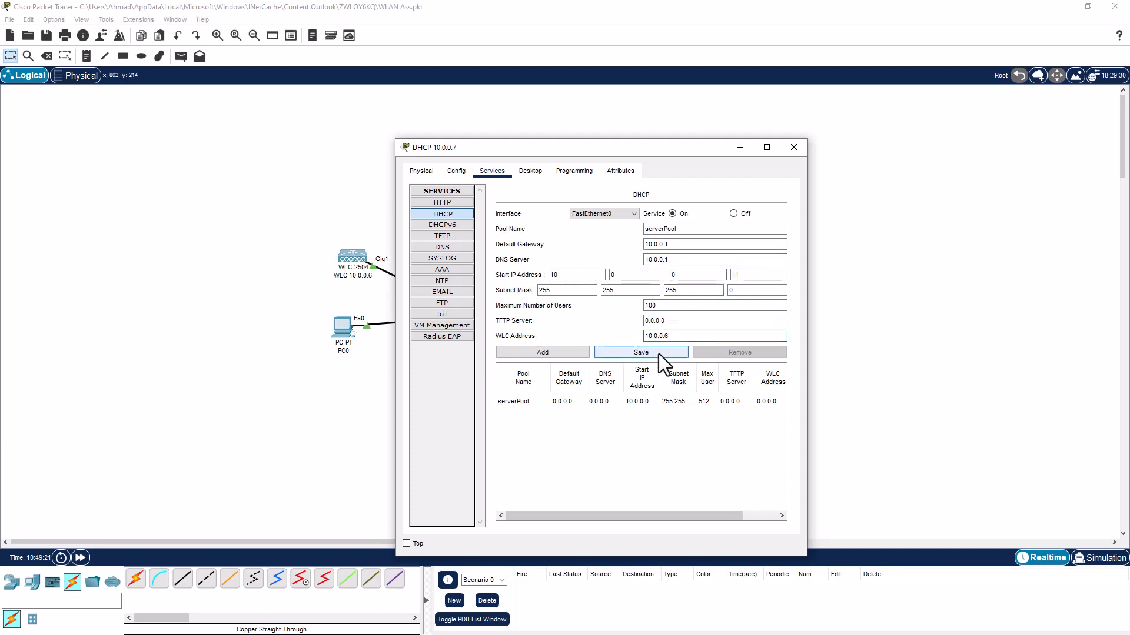
click(658, 354)
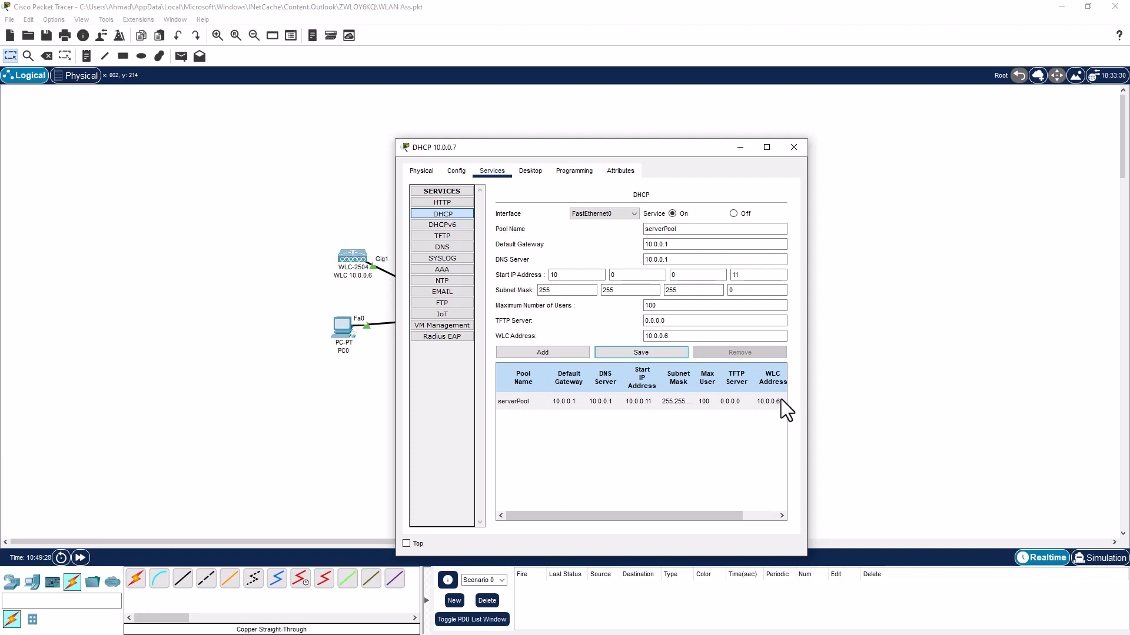
click(793, 148)
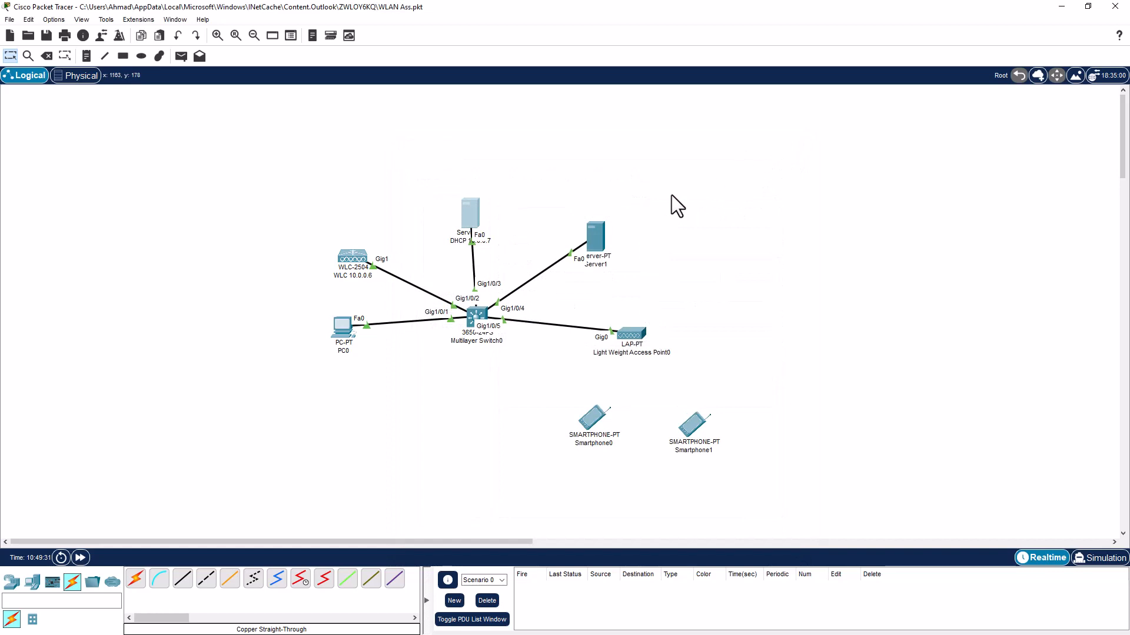
Rename Server1 to 'Radius 10.0.0.8' and set its gateway and DNS server to 10.0.0.1
click(592, 242)
click(452, 166)
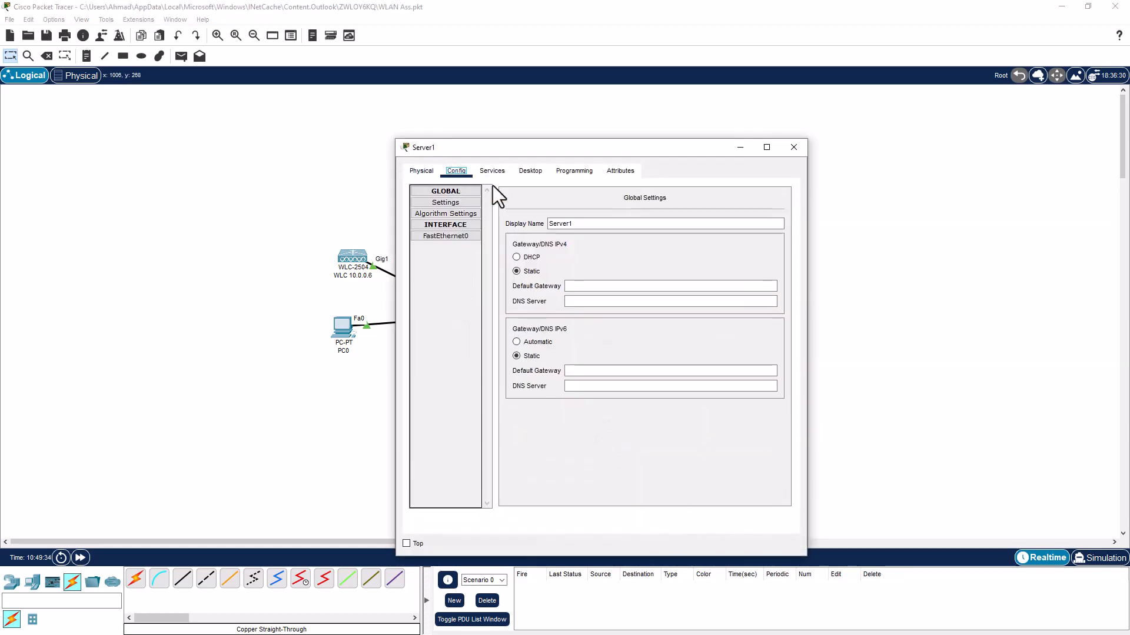
drag(581, 223, 543, 224)
text(Ra)
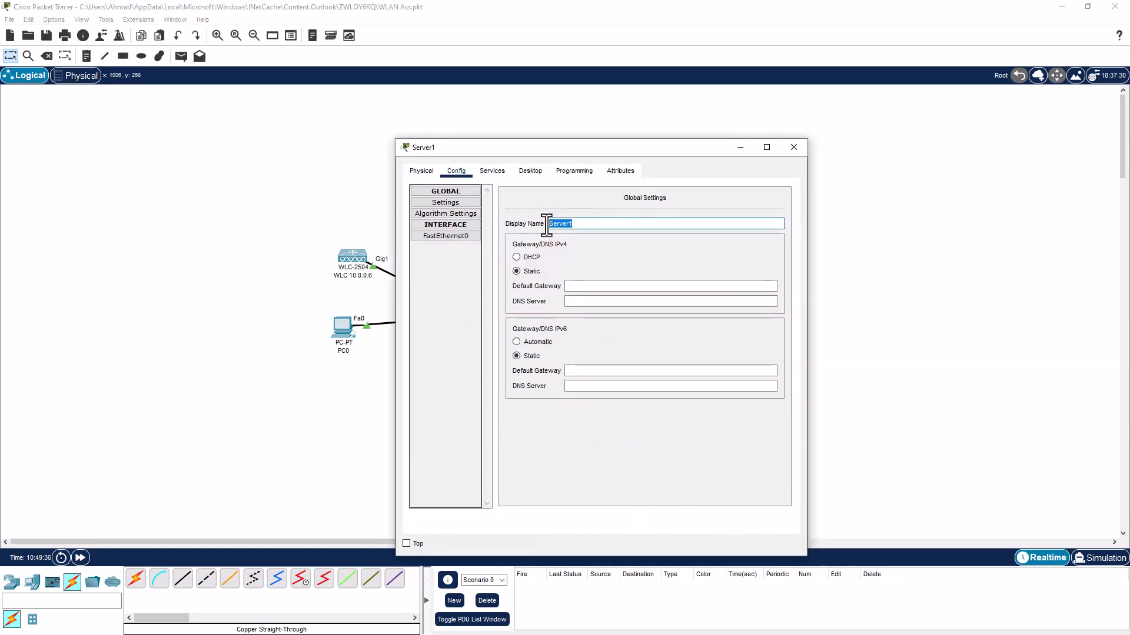
text(dius )
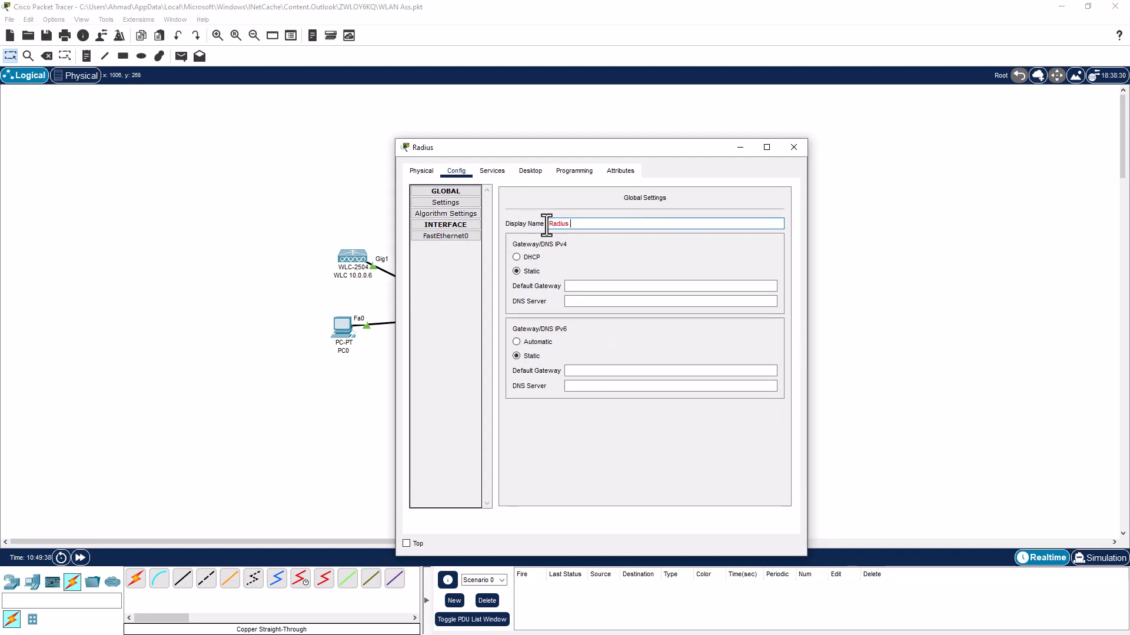
text(10.0.0.8)
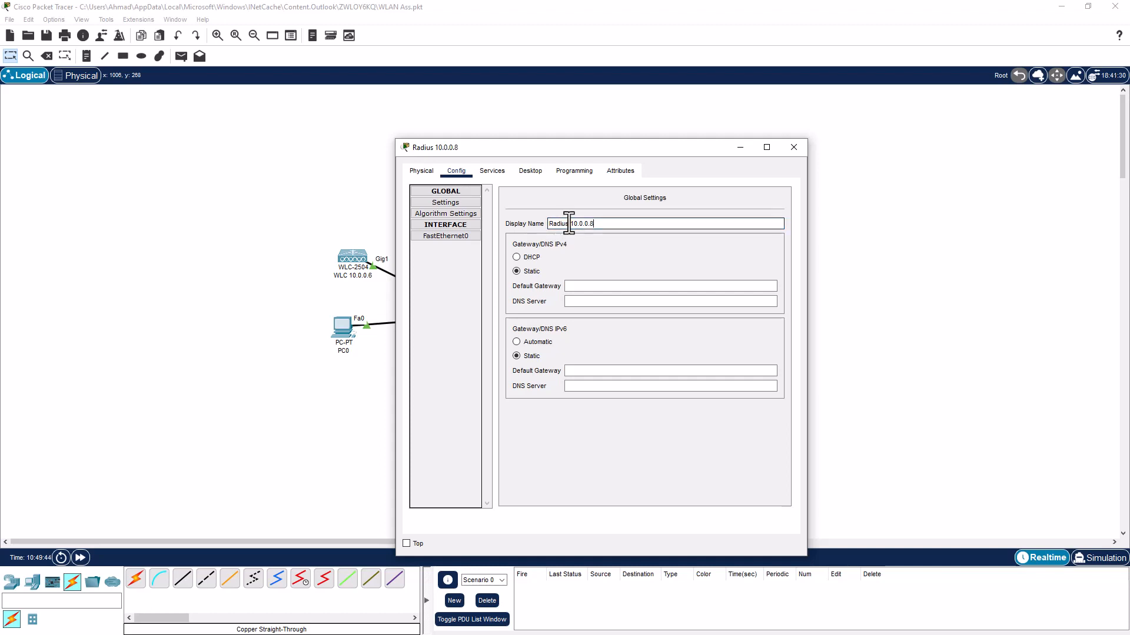
drag(570, 223, 611, 223)
key(ctrl+c)
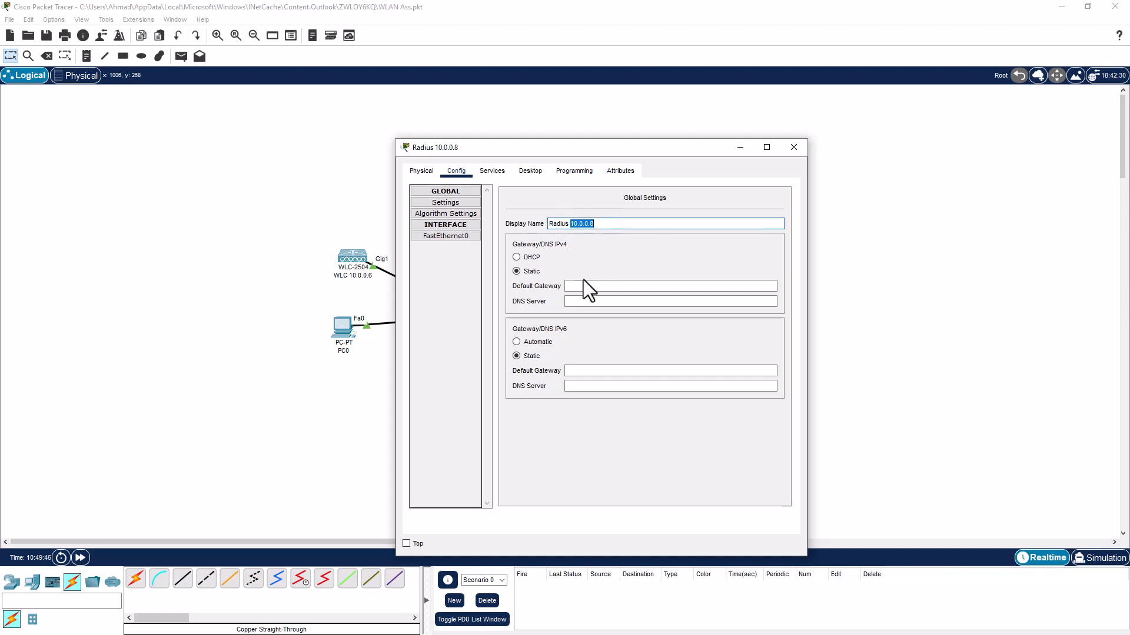
click(582, 286)
key(ctrl+v)
key(BackSpace)
text(1)
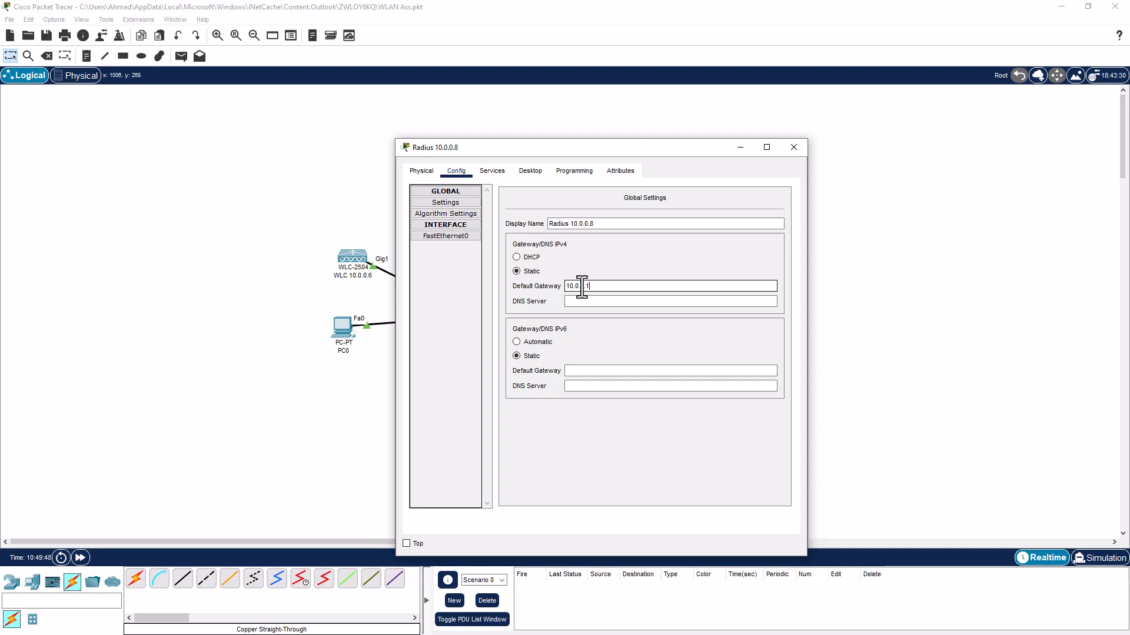
click(576, 301)
key(ctrl+v)
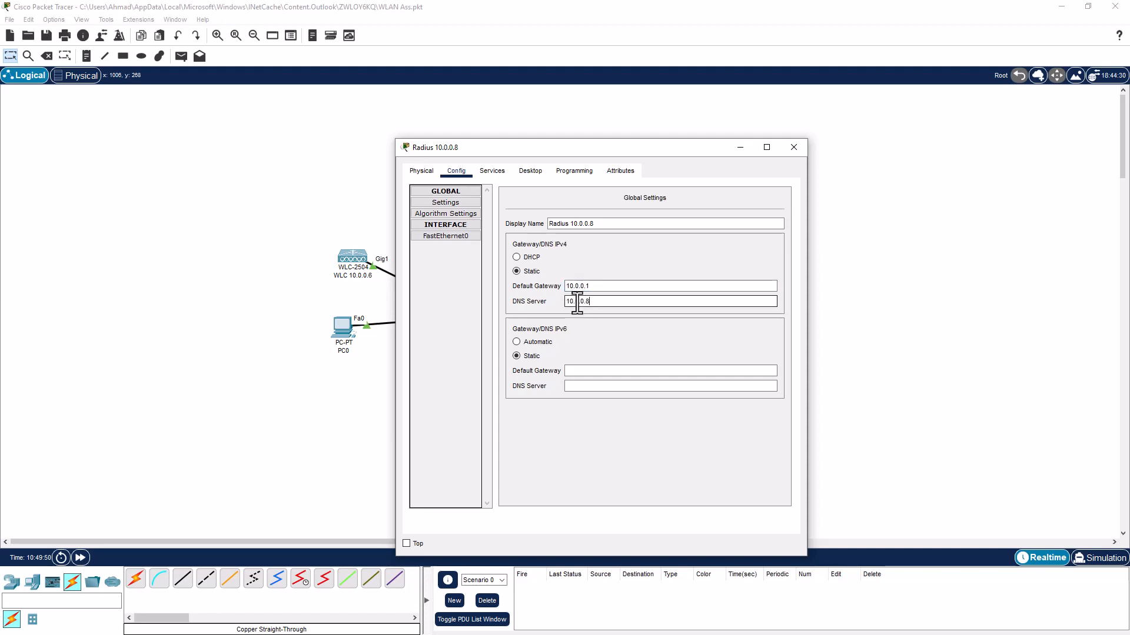
key(BackSpace)
text(1)
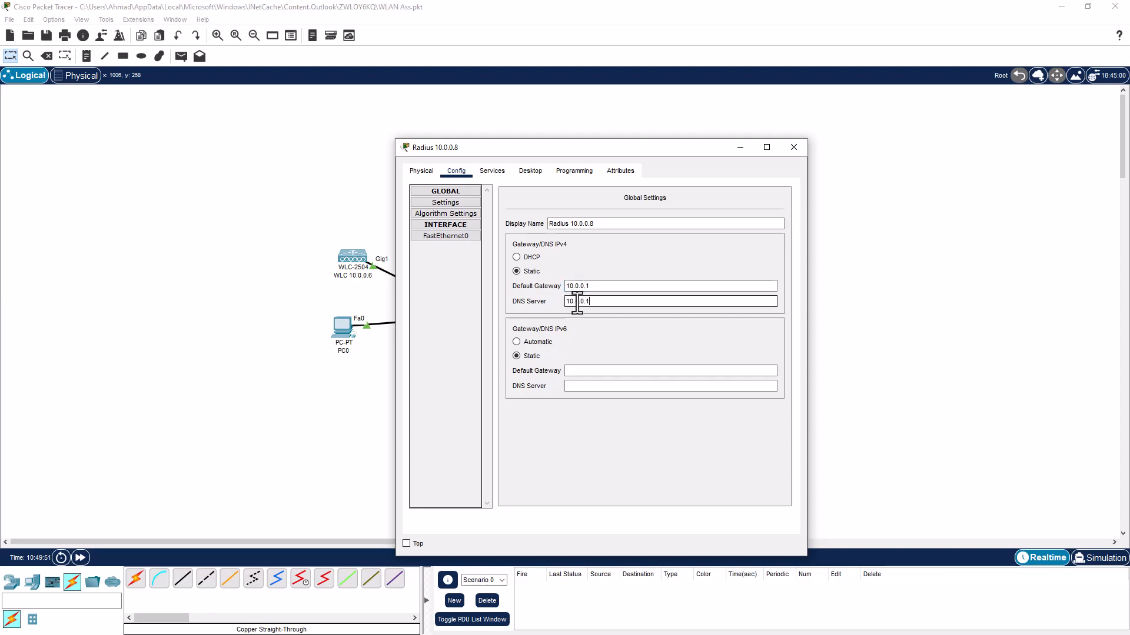
Give FastEthernet0 the static address 10.0.0.8 with mask 255.255.255.0
click(453, 238)
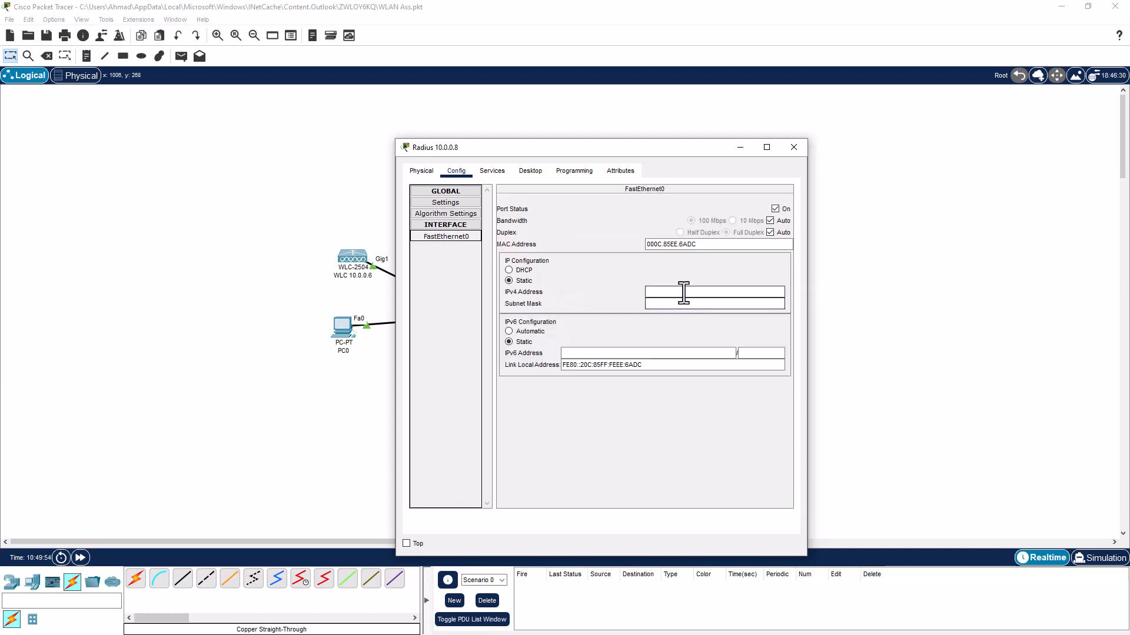
click(683, 292)
key(ctrl+v)
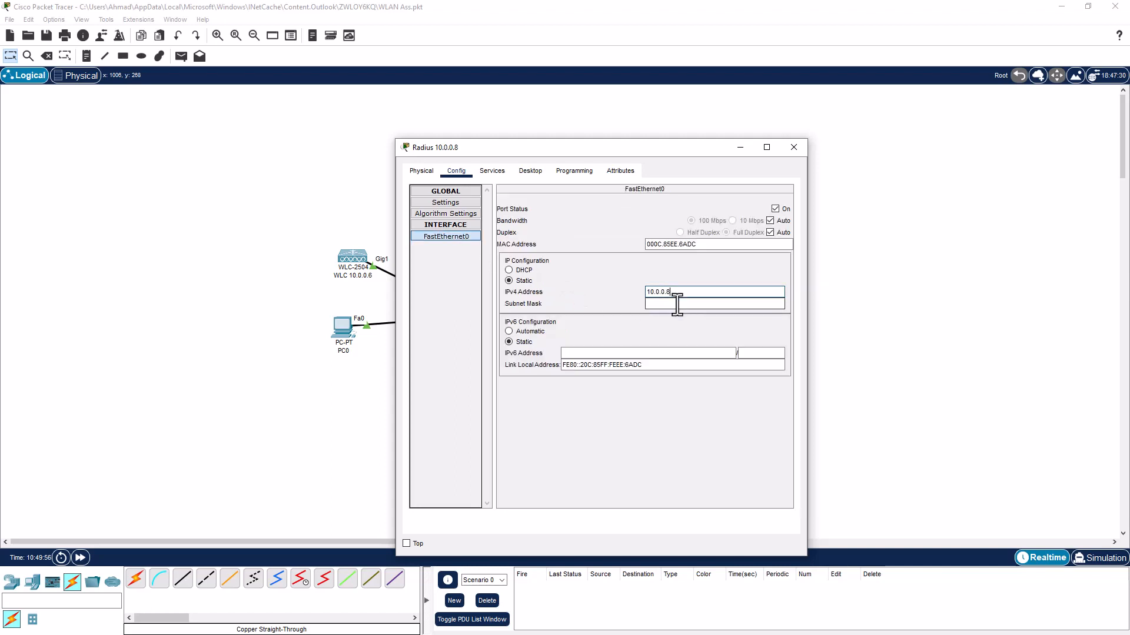
click(677, 304)
key(BackSpace)
key(BackSpace)
key(BackSpace)
key(BackSpace)
key(BackSpace)
text(255.255.255.0)
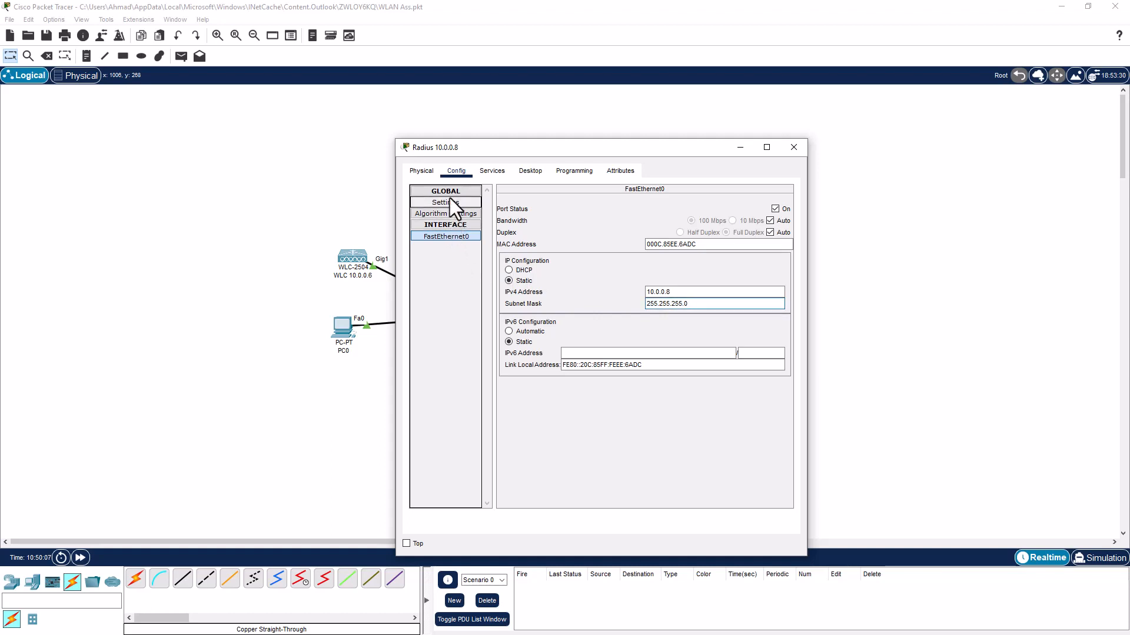
click(487, 171)
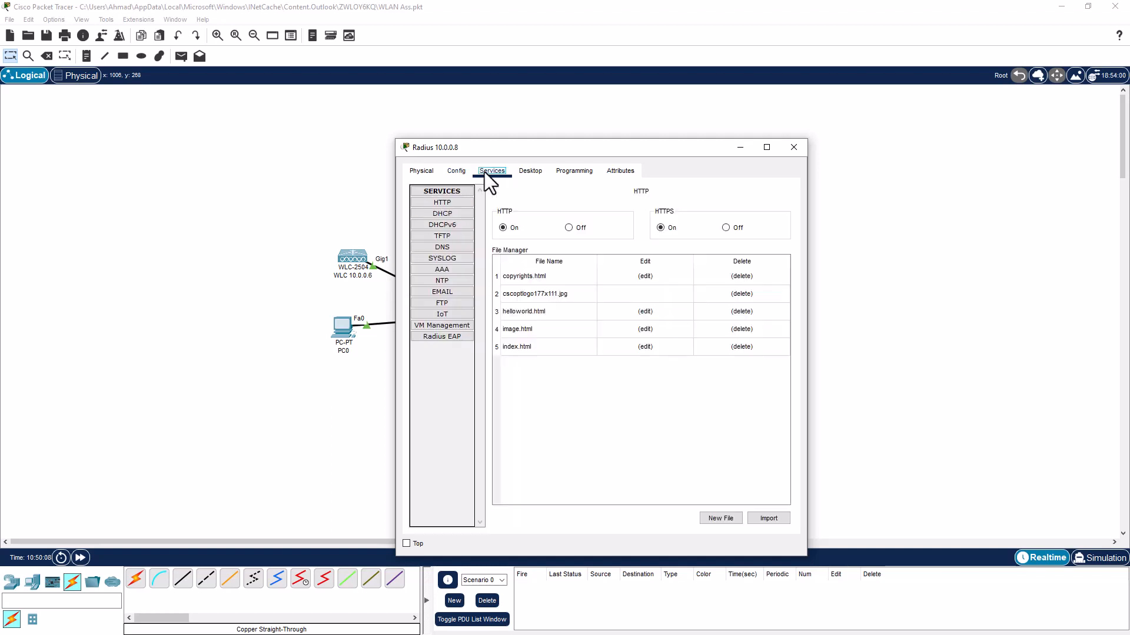
Enable AAA on port 1812 and add WLC at 10.0.0.6 as a Radius client with its shared secret
click(443, 268)
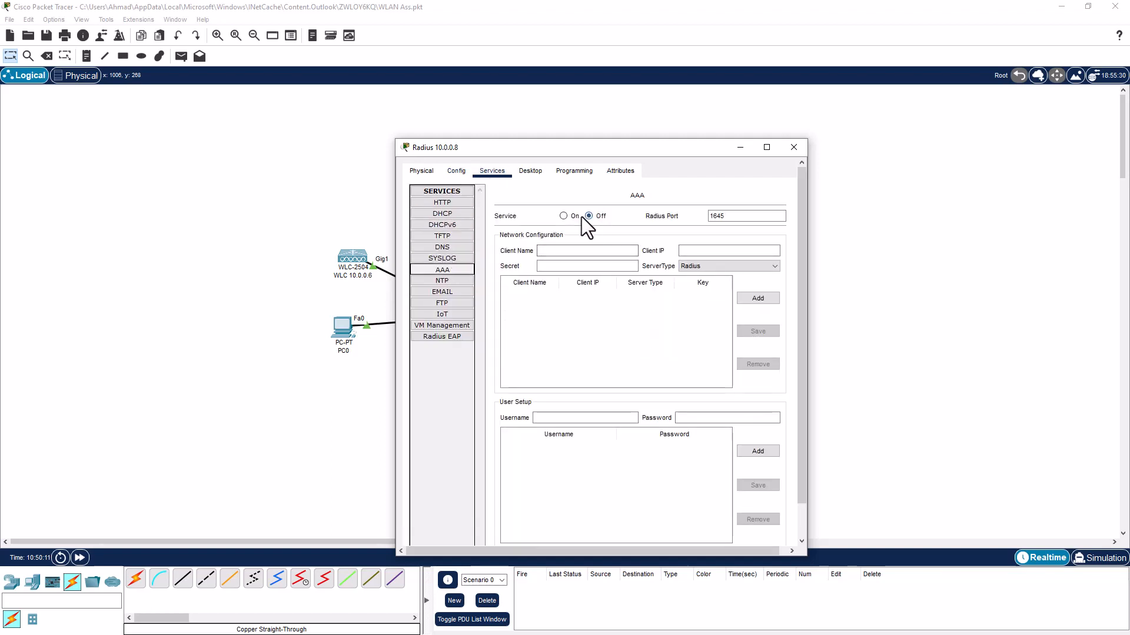
click(563, 216)
drag(732, 214, 702, 217)
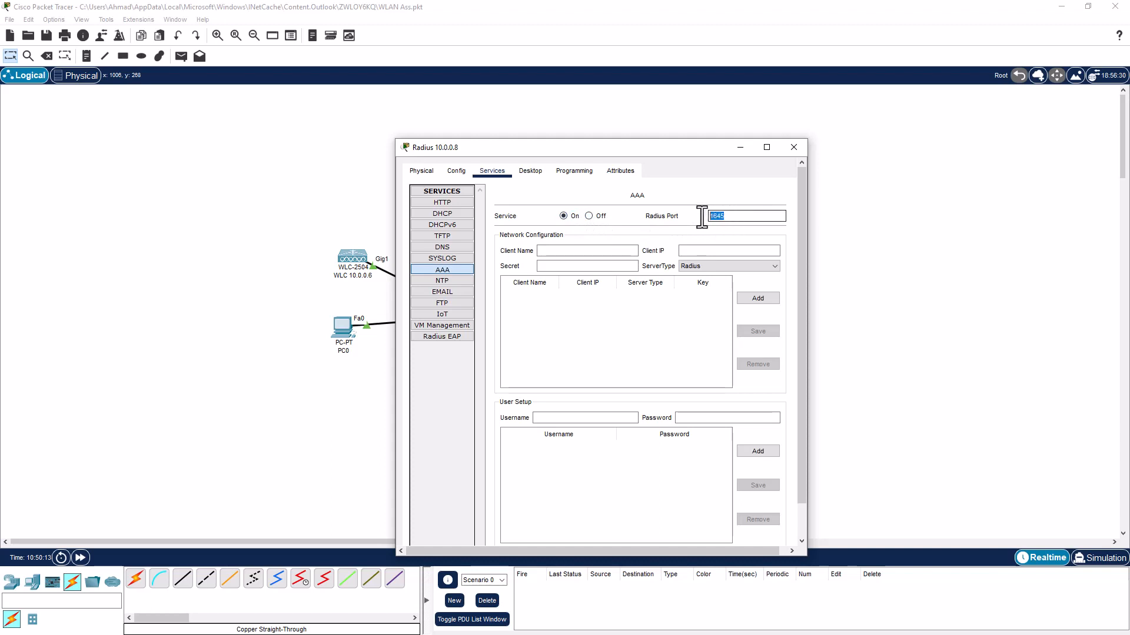
text(1812)
click(606, 251)
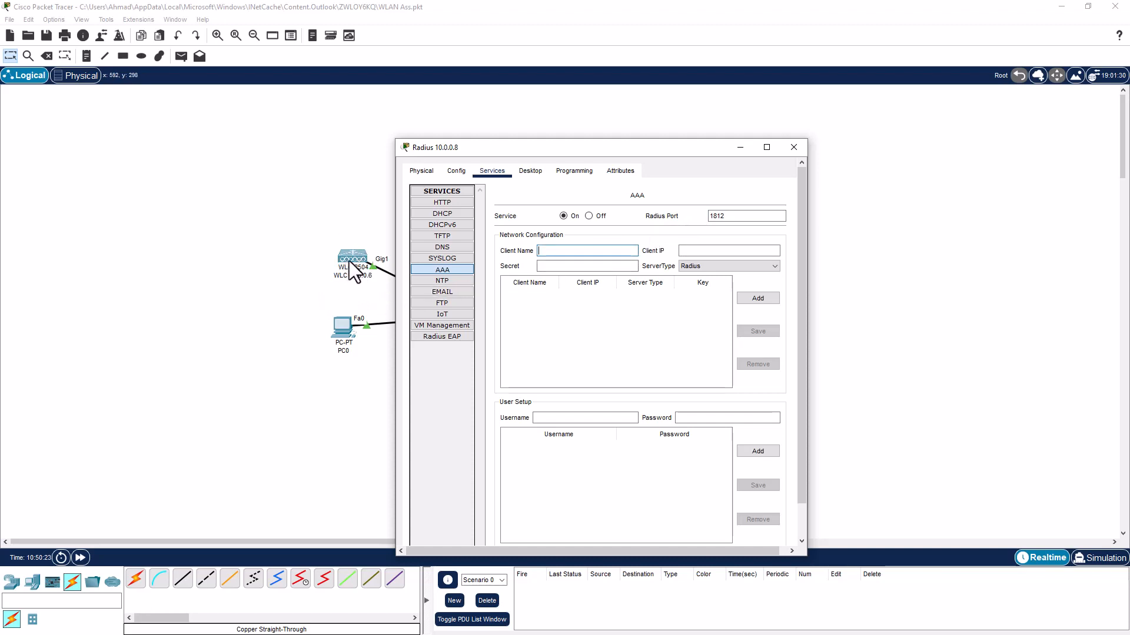
click(556, 253)
text(WLC)
key(Tab)
text(10.0.0.6)
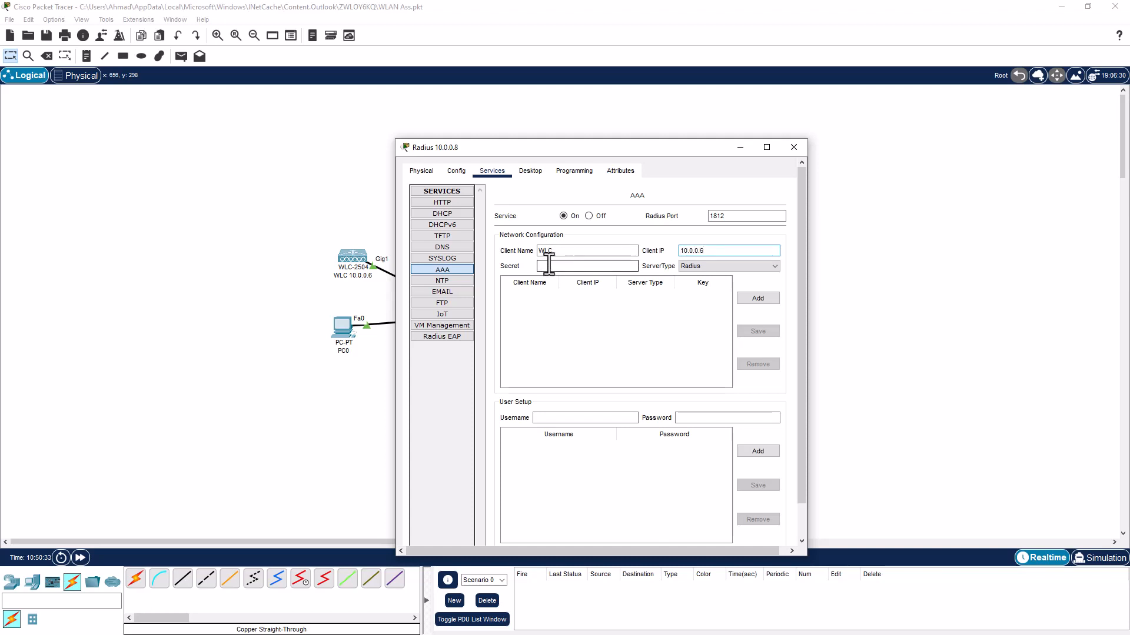
text(cisco123456)
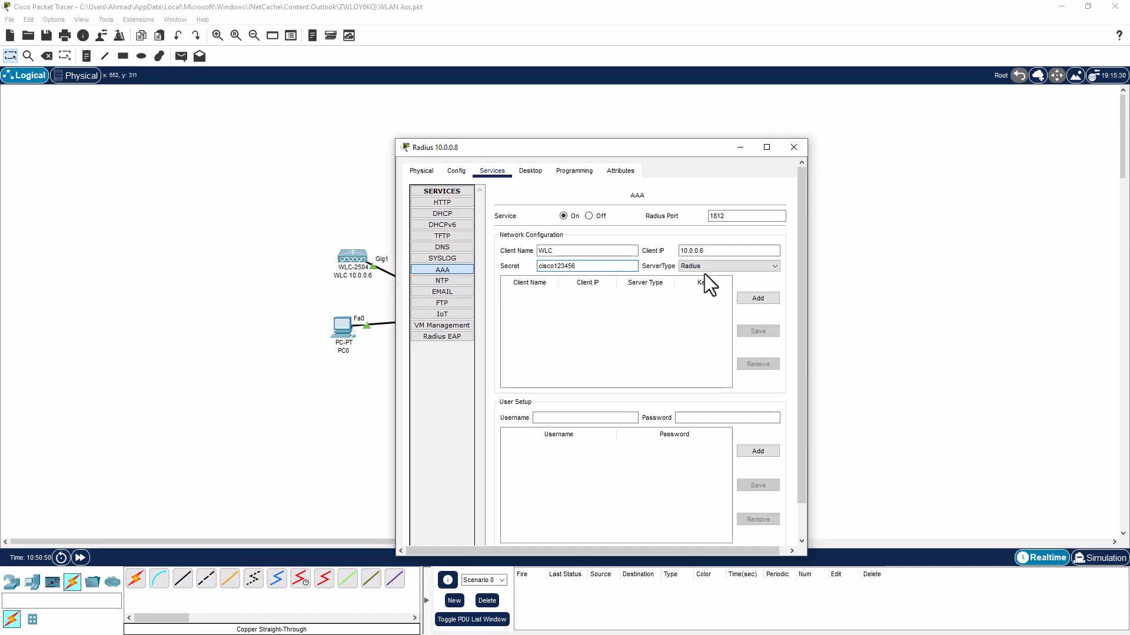
click(754, 301)
click(755, 300)
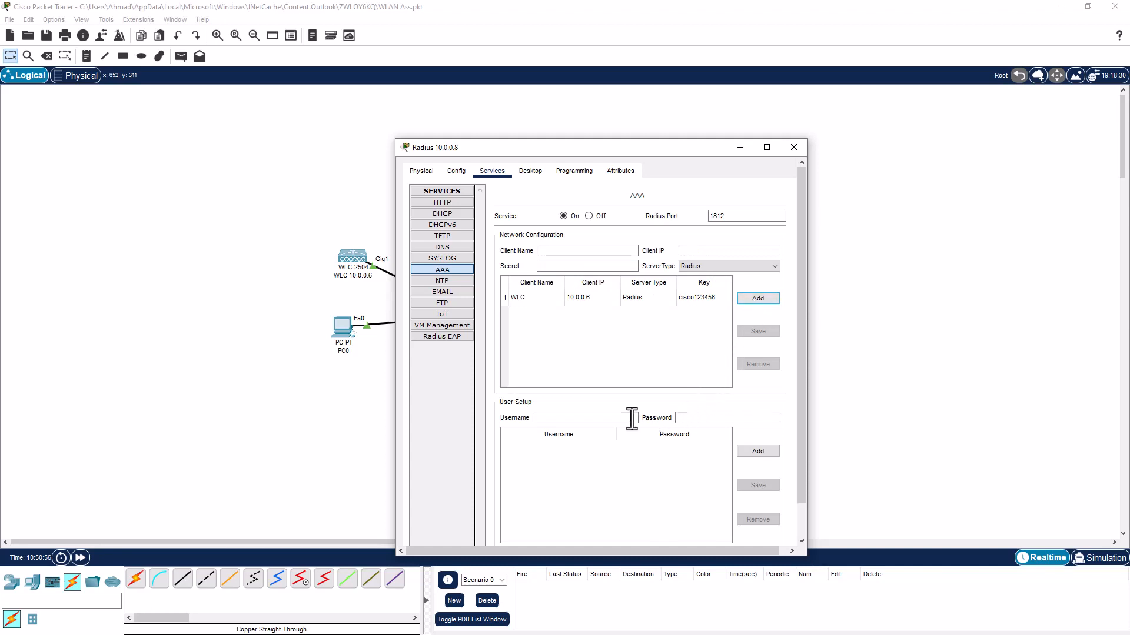
Add the user account 'employee' with its password, then close the server window
click(591, 418)
text(employee)
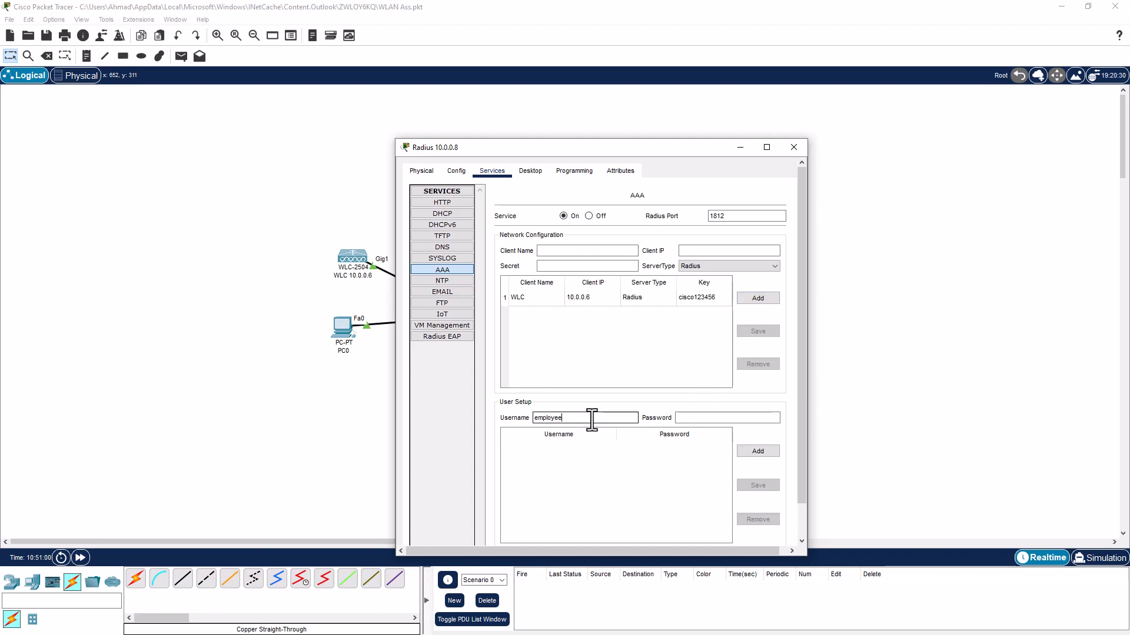
key(Tab)
text(employee123)
click(748, 451)
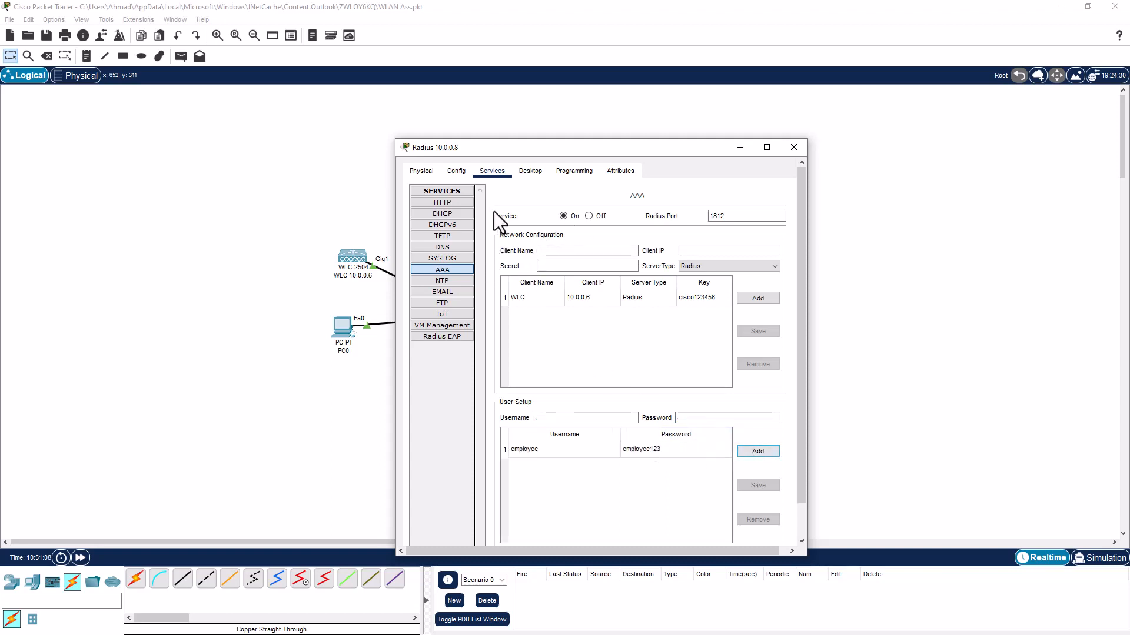
click(793, 147)
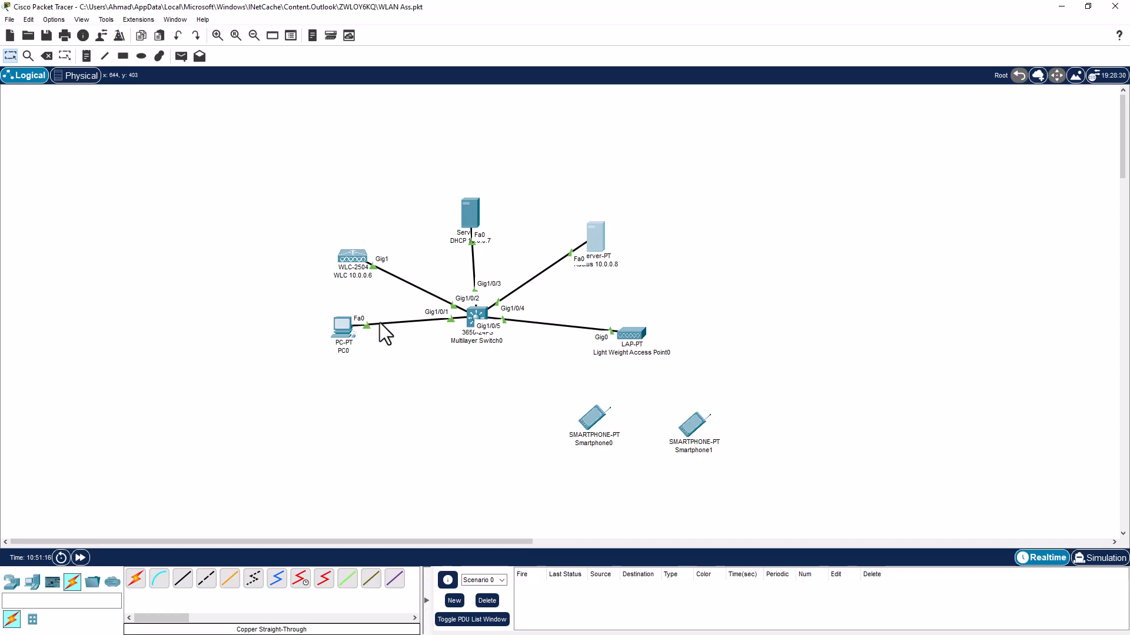
Switch PC0 to DHCP so it receives 10.0.0.12 with gateway 10.0.0.1
mouse_move(342, 323)
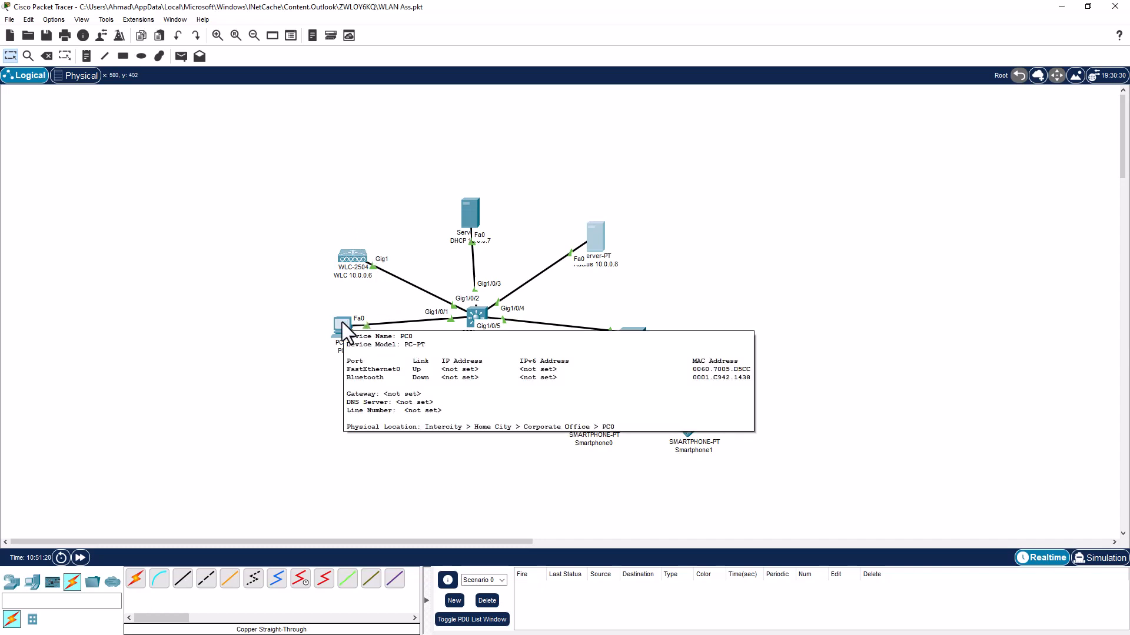
click(341, 323)
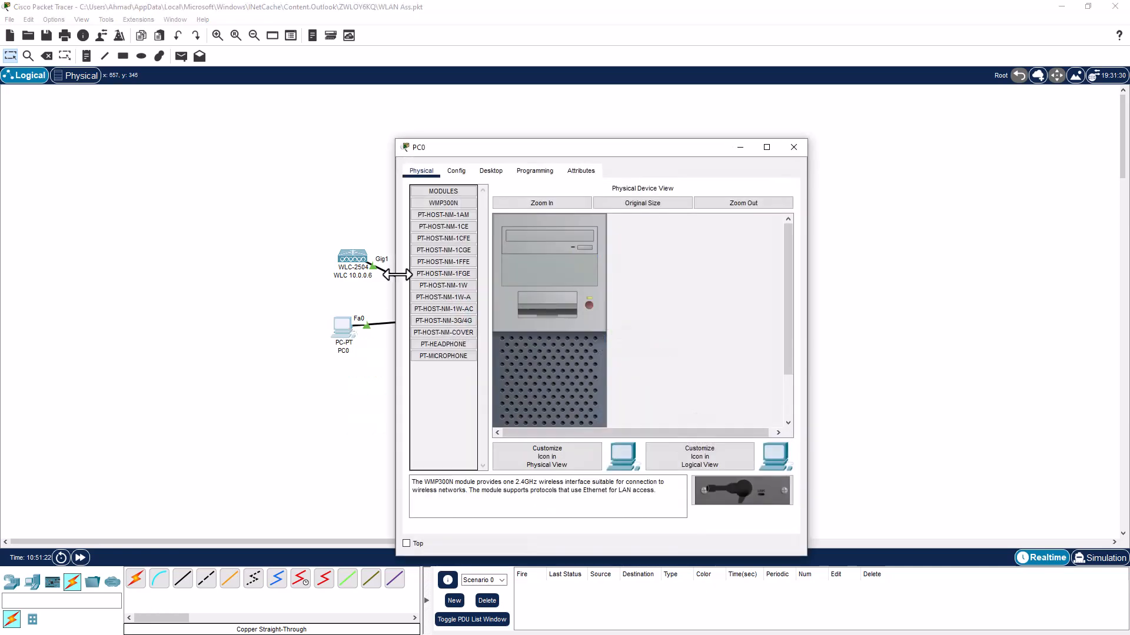
click(455, 171)
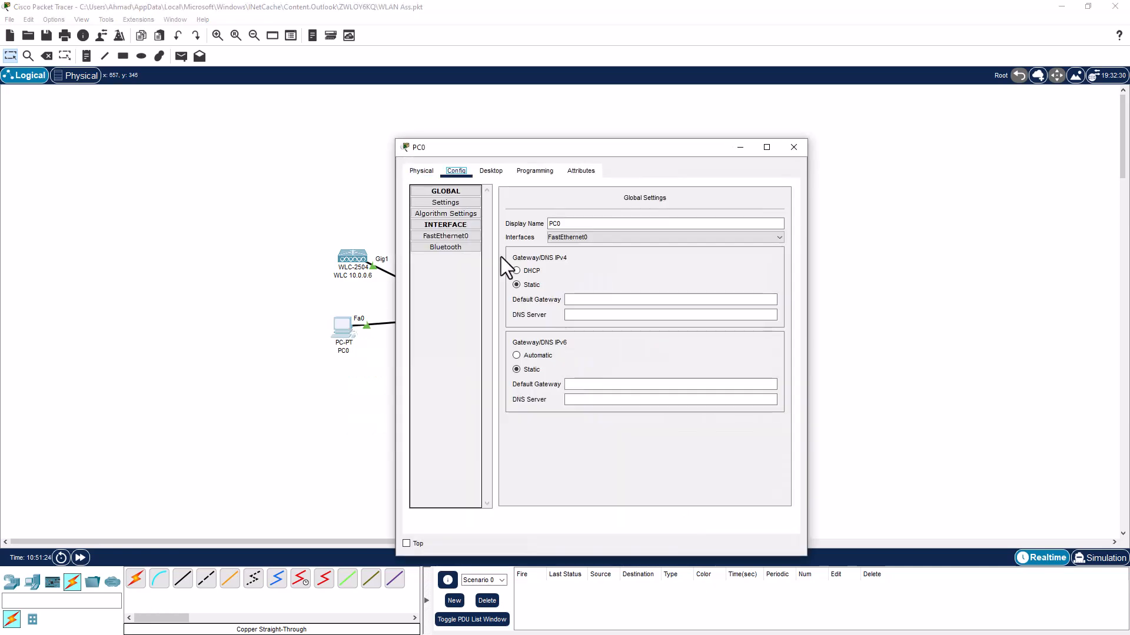
click(516, 271)
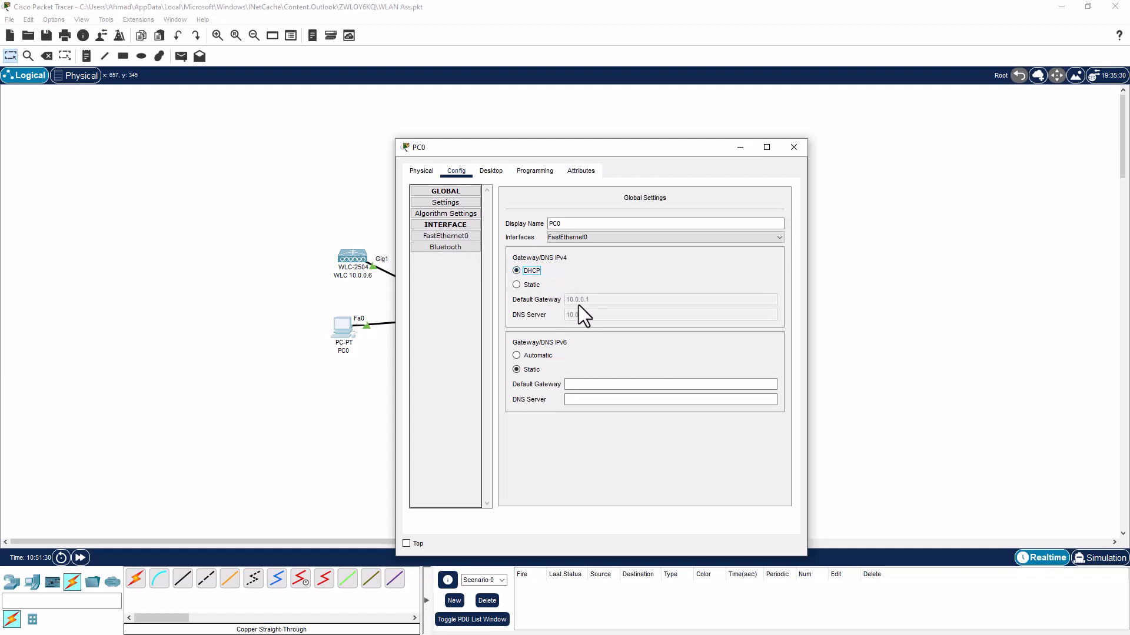
click(446, 236)
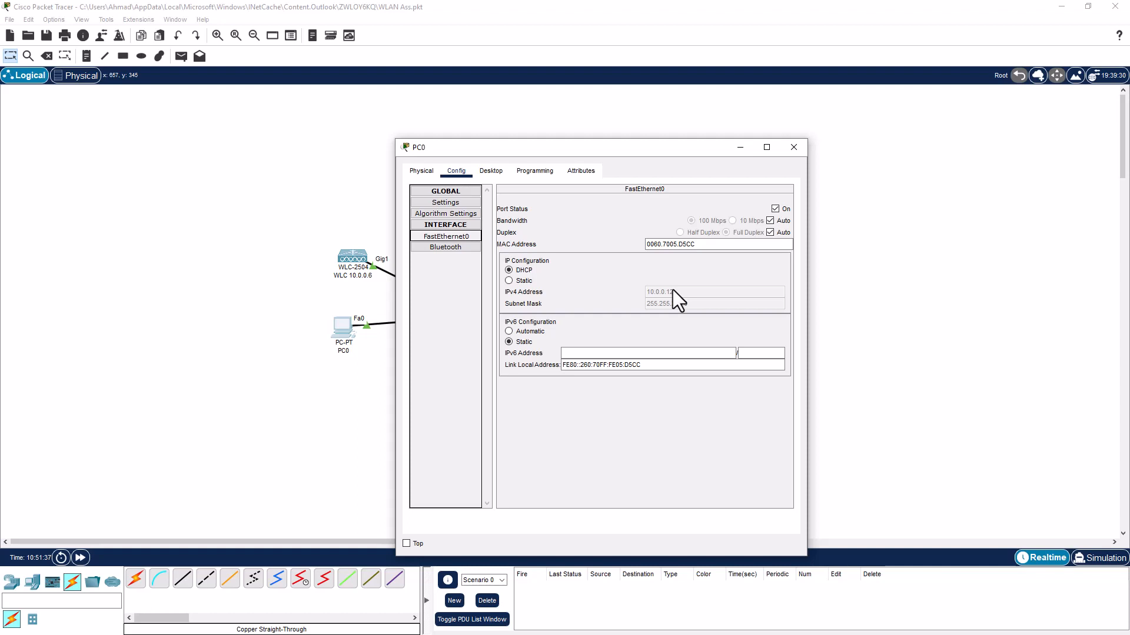
click(496, 175)
Ping the controller at 10.0.0.6 from PC0's Command Prompt, getting 3 of 4 replies
click(669, 217)
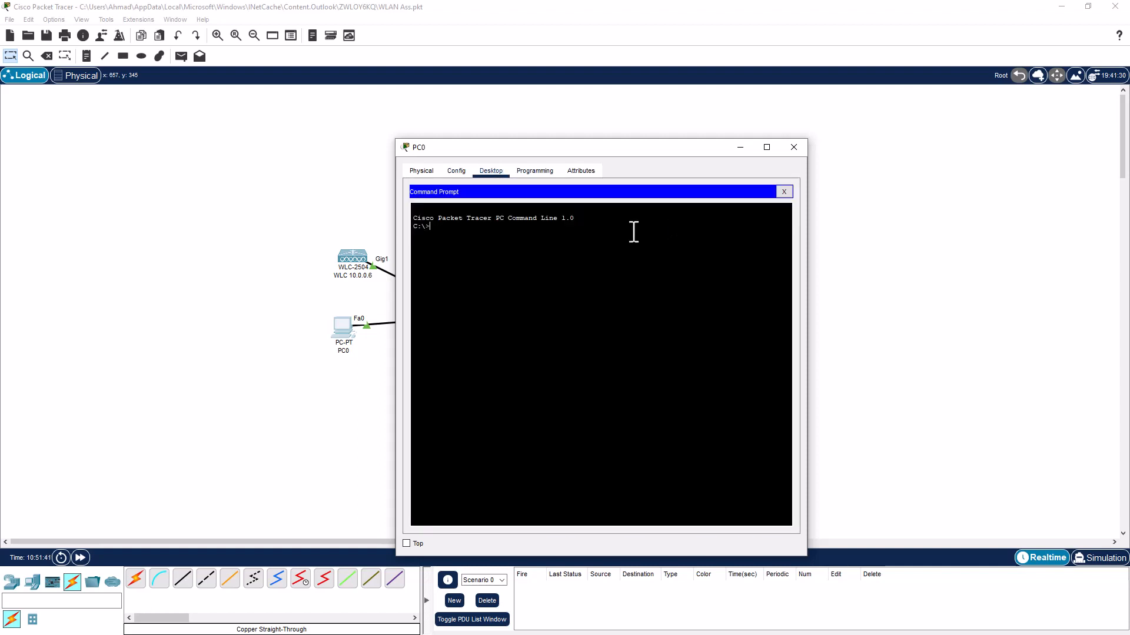
text(ping 10.0.0.6)
key(Return)
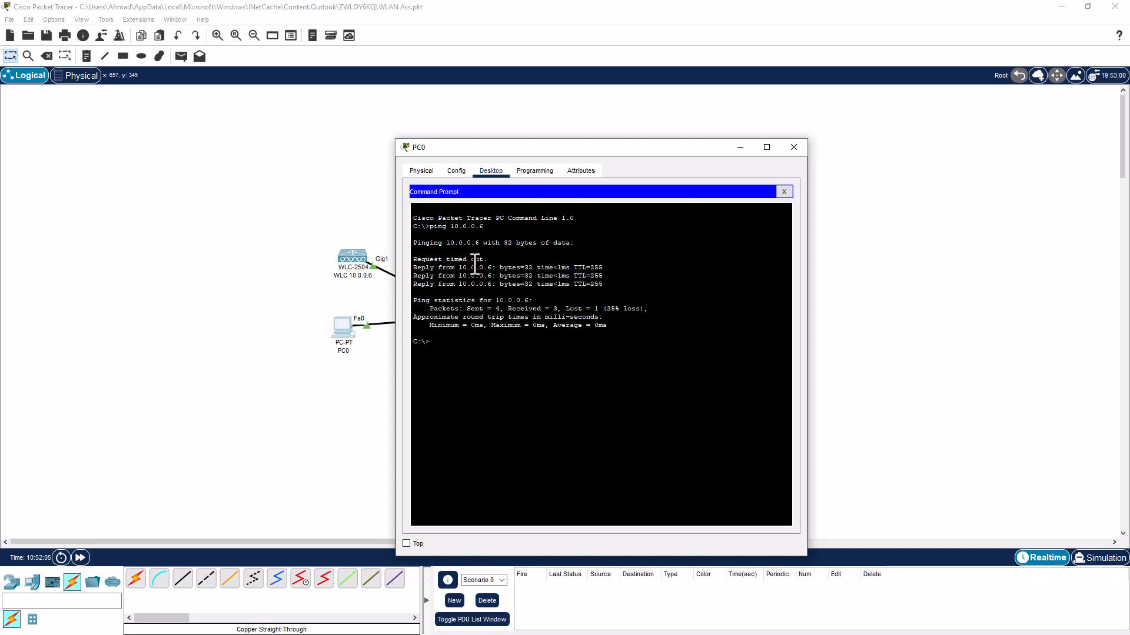
click(784, 192)
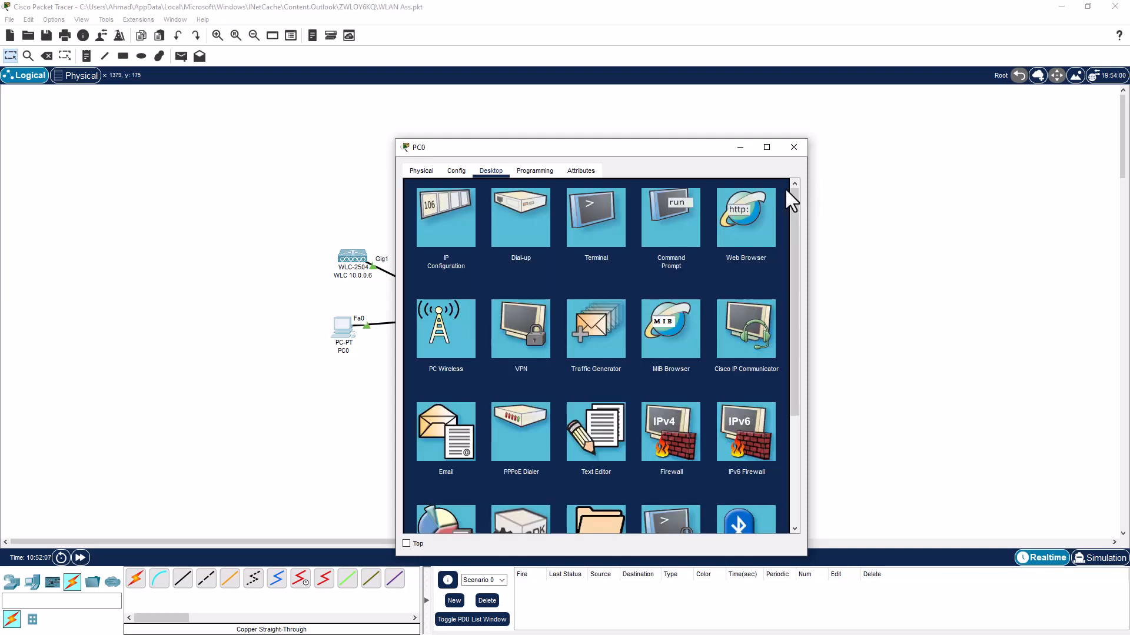
click(733, 218)
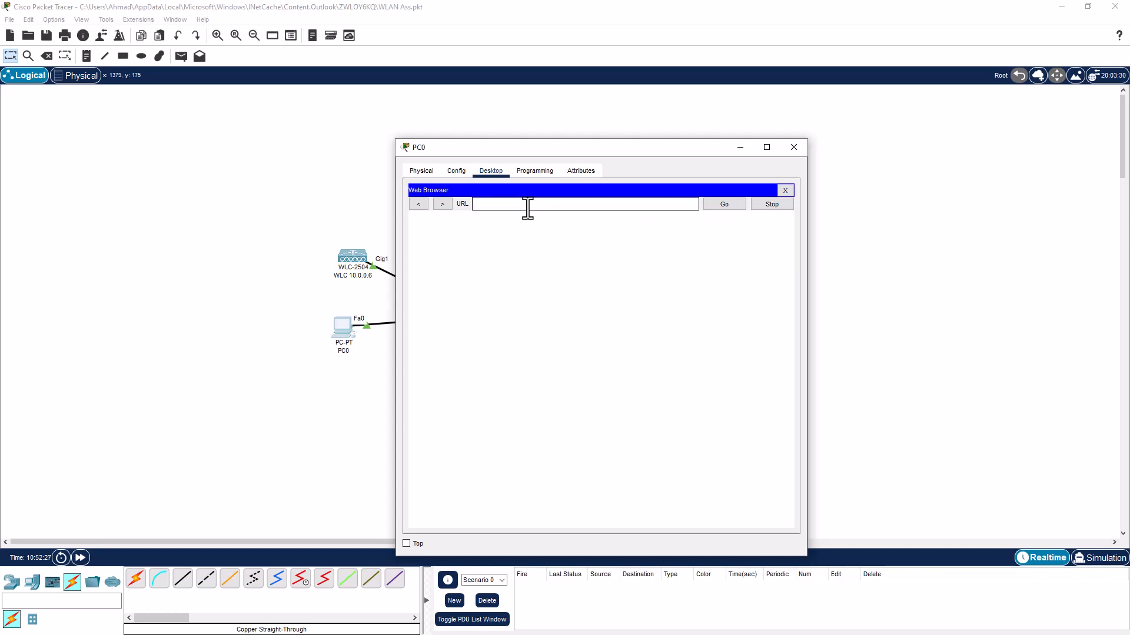
text(0.0.0.6)
key(Return)
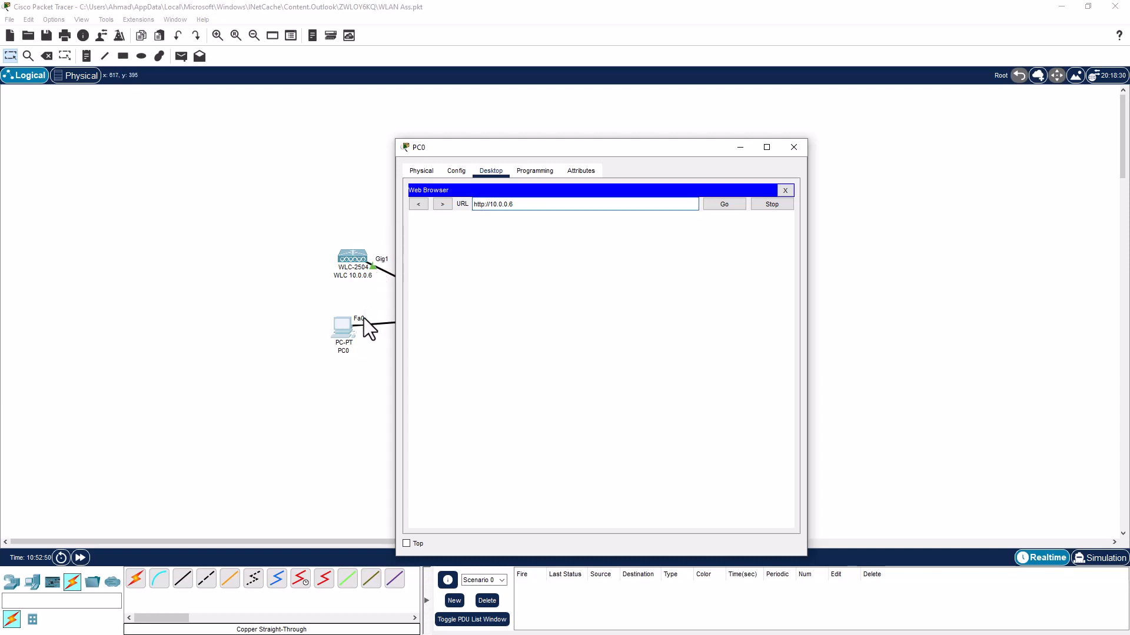
Create the WLC admin account with username admin and a confirmed password, then start setup
scroll(555, 348, down, 3)
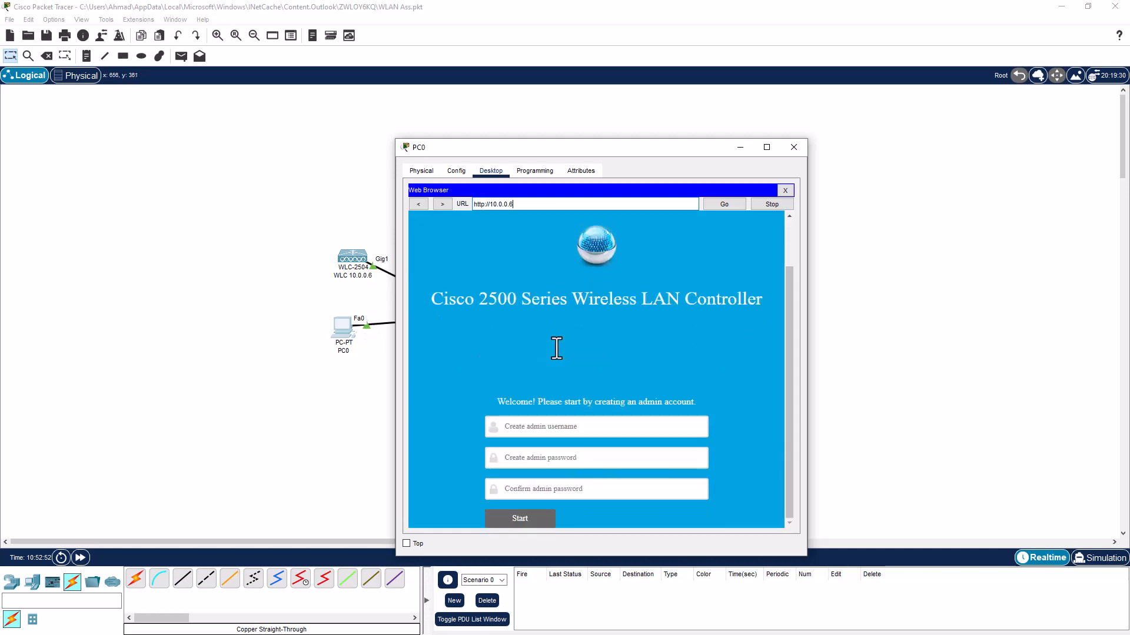
click(552, 427)
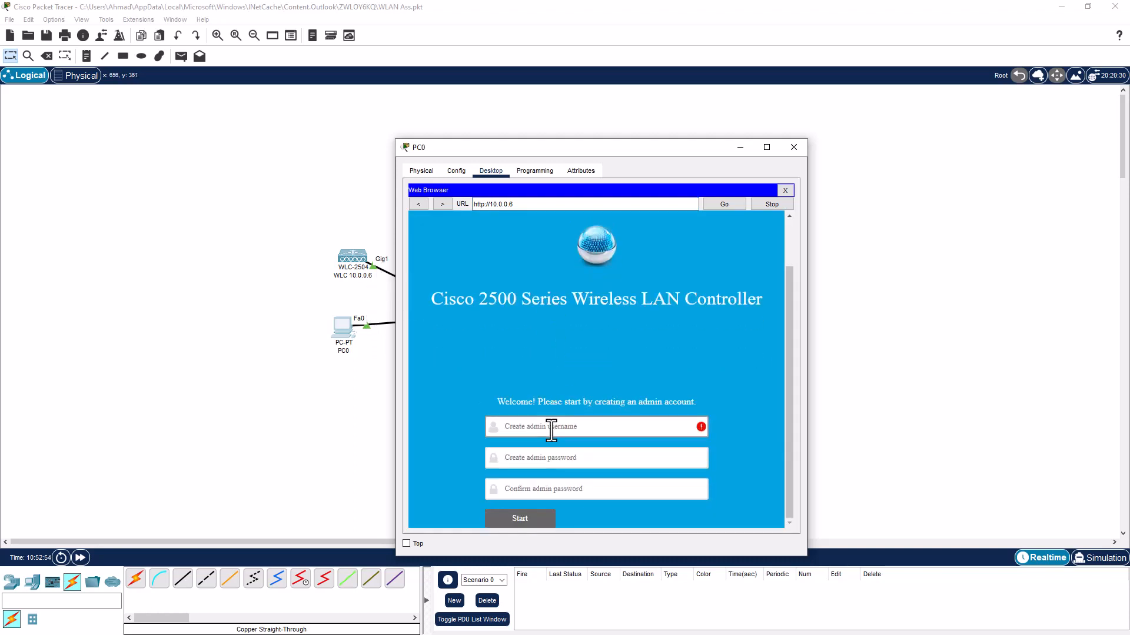
text(admin)
key(Tab)
text(Cisco123)
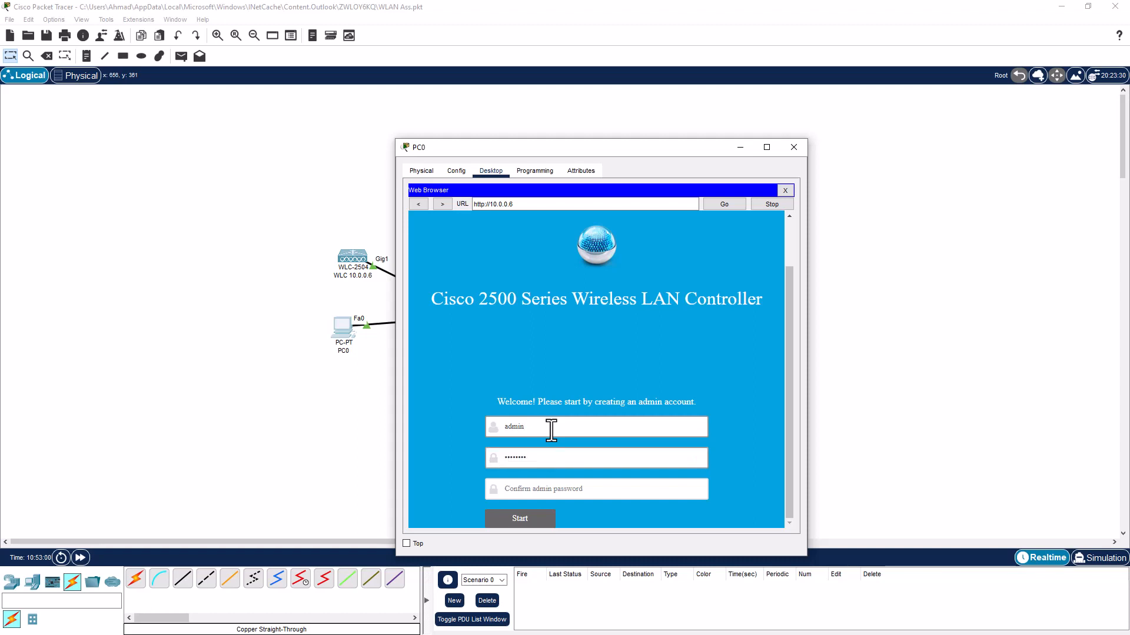
key(Tab)
text(Cis)
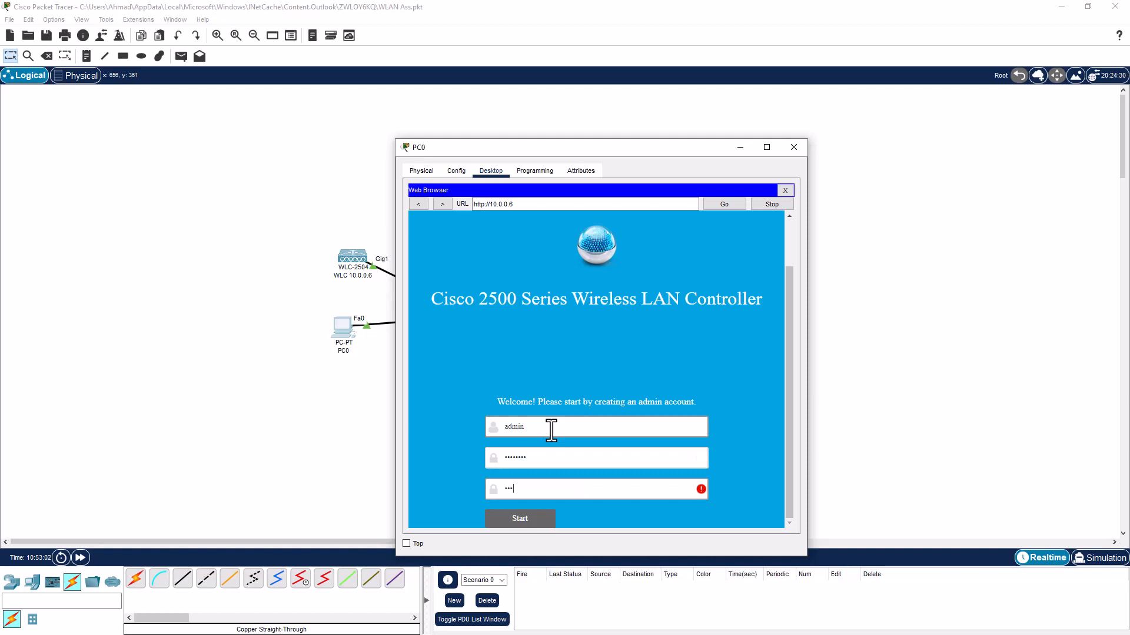
text(co123)
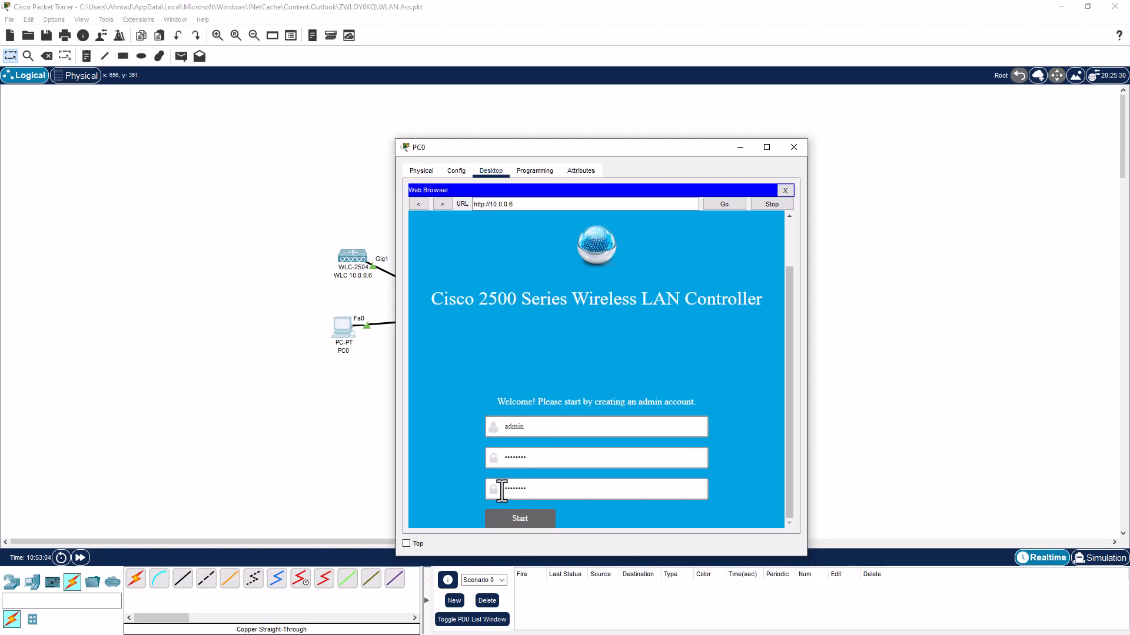
click(513, 520)
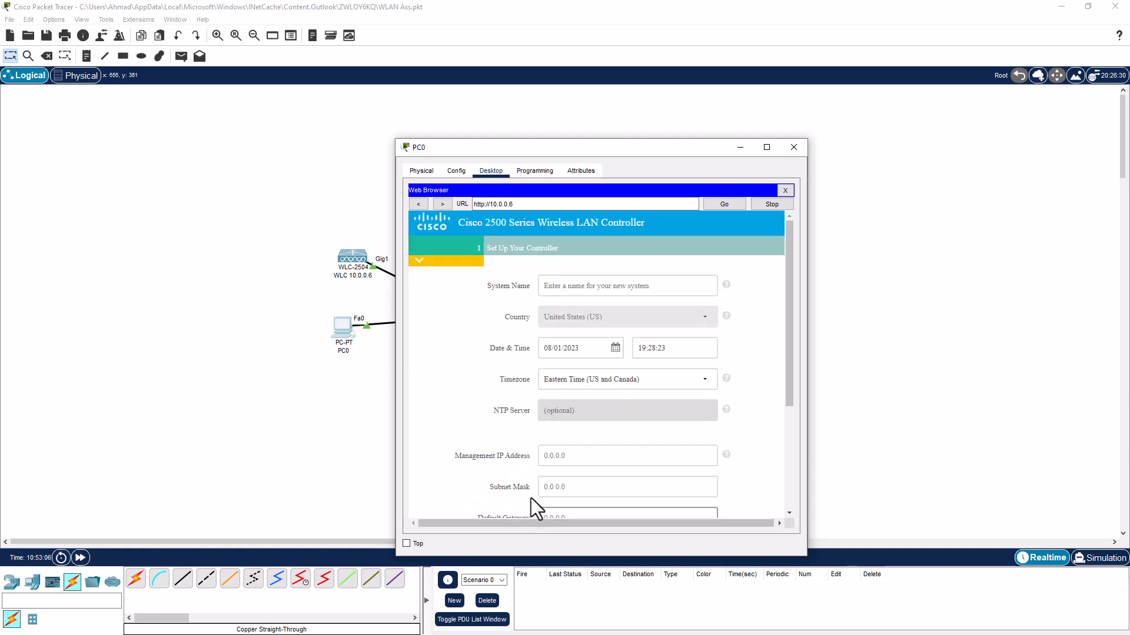
Name the controller WLC1 and set its management IP to 10.0.0.6
click(565, 287)
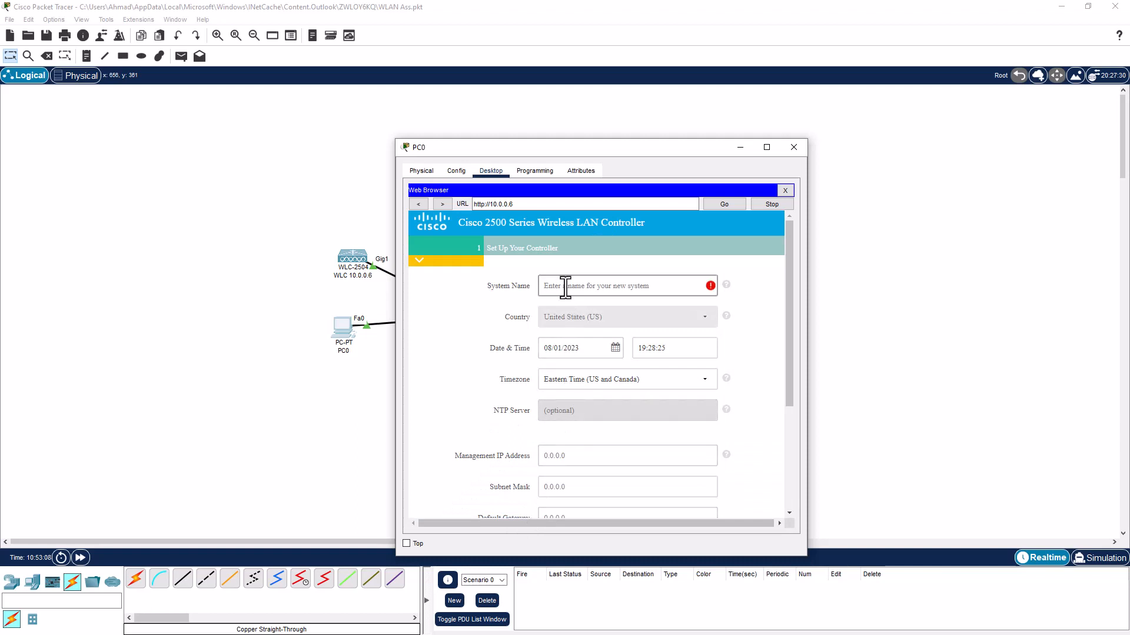
text(WLC1)
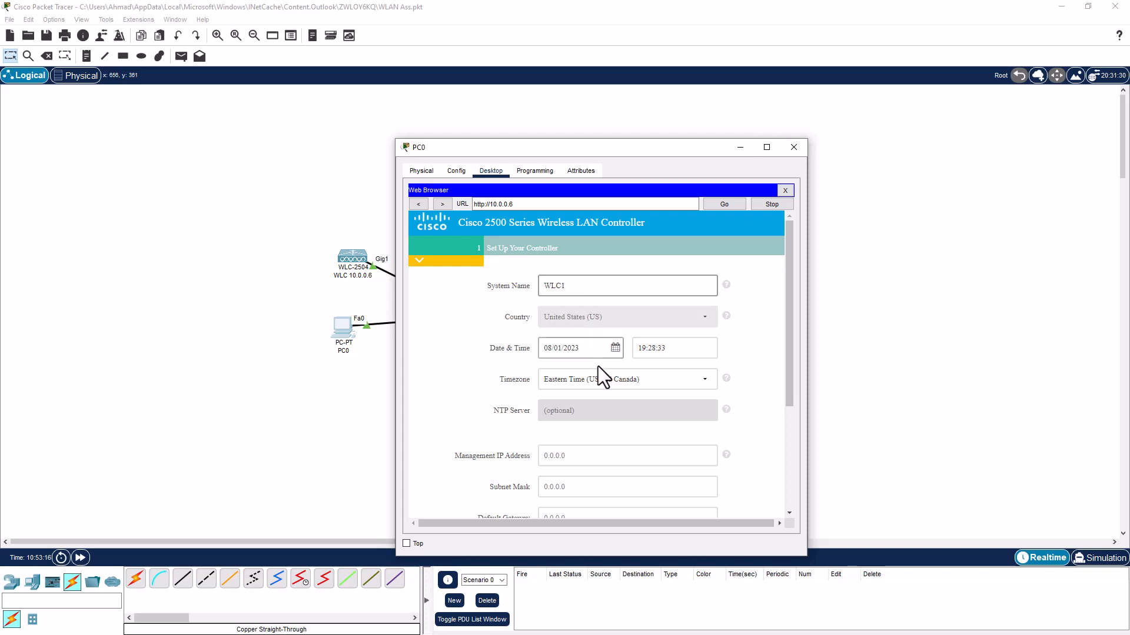
scroll(597, 366, down, 1)
scroll(598, 366, down, 1)
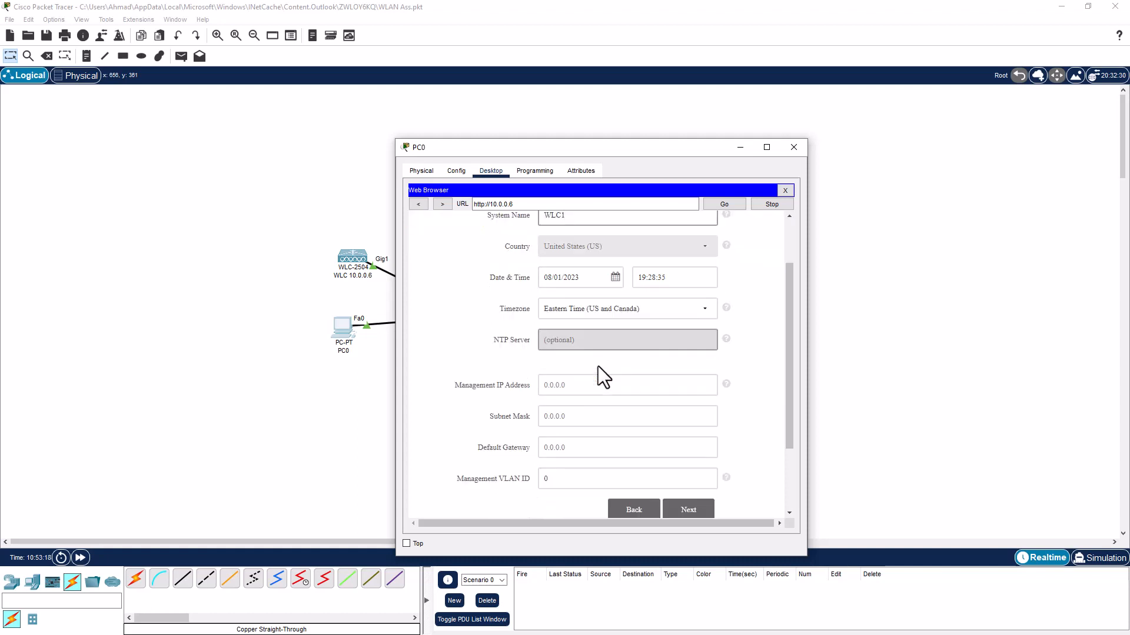
click(567, 381)
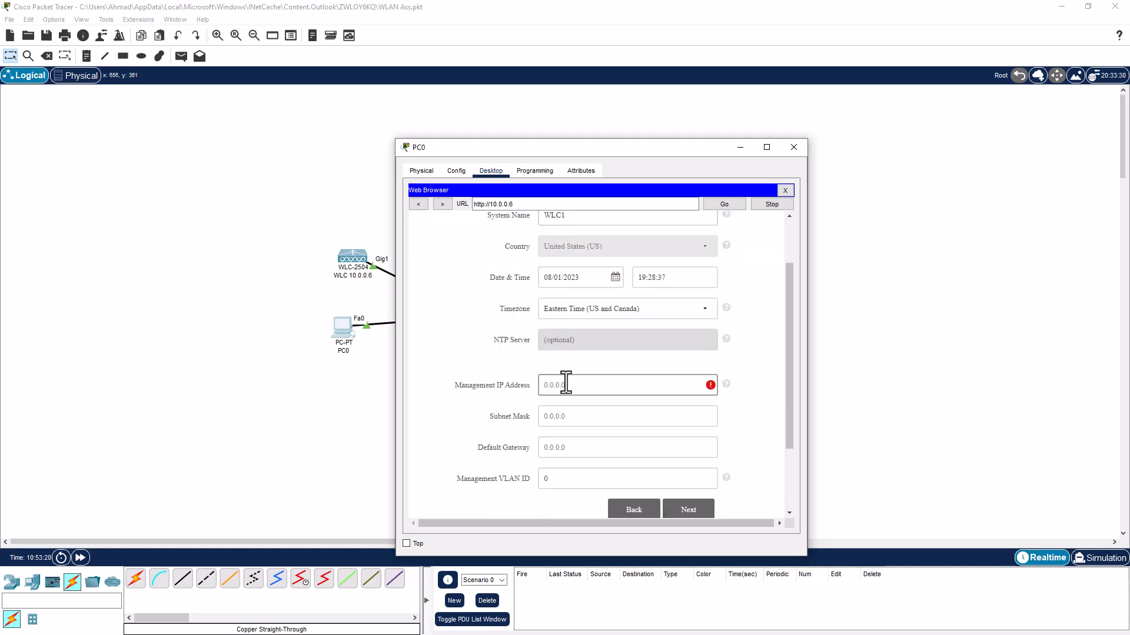
text(10.00)
key(BackSpace)
text(.0.6)
Enter mask 255.255.255.0, gateway 10.0.0.1 and VLAN ID 0, then continue to wireless networks
click(552, 414)
text(25)
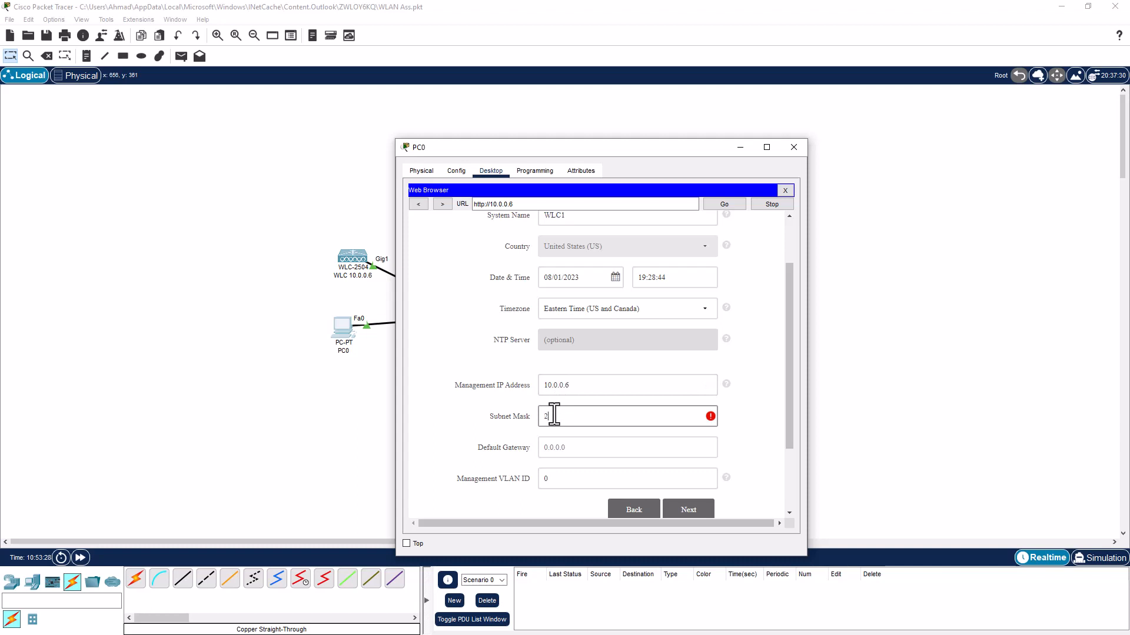
text(5.255.255.0)
click(568, 447)
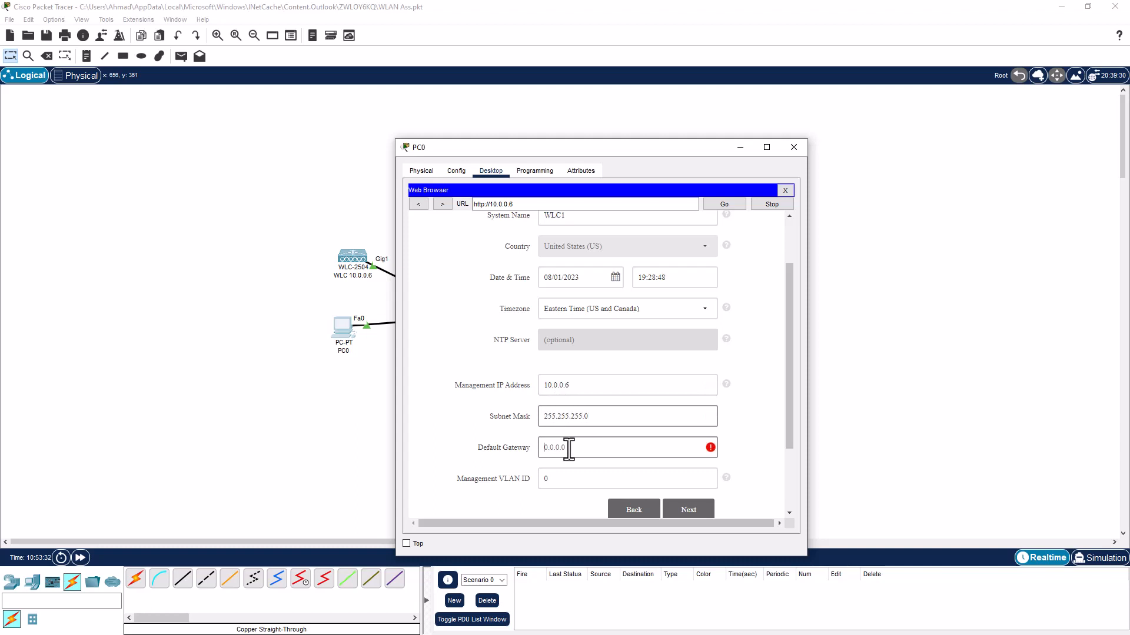
text(10)
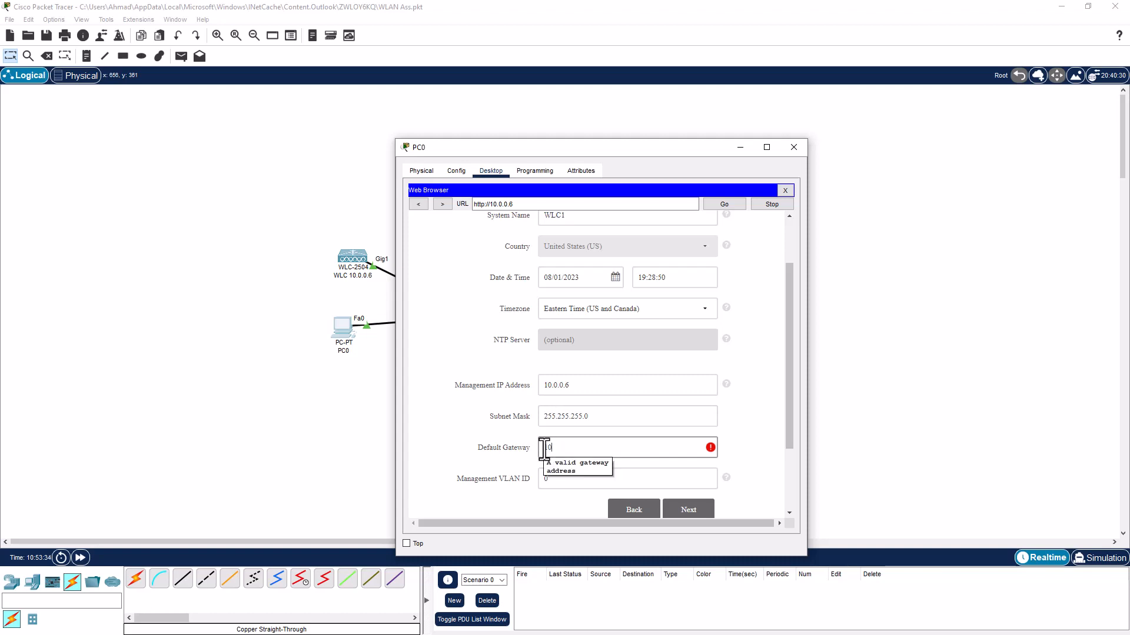
text(.0.0.1)
click(746, 457)
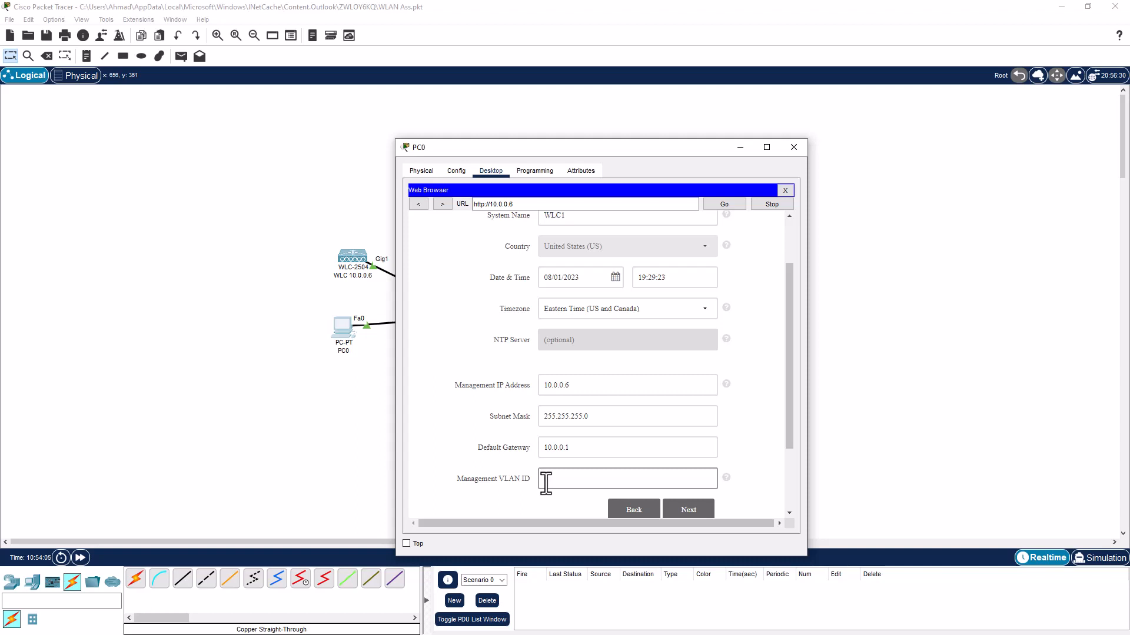
text(0)
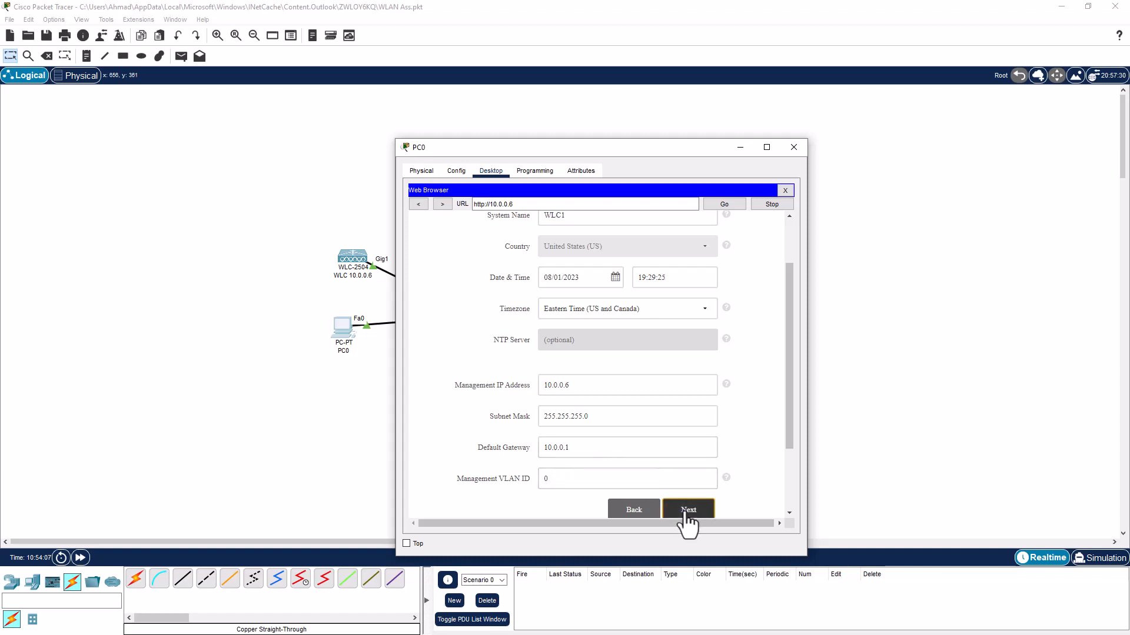
click(686, 511)
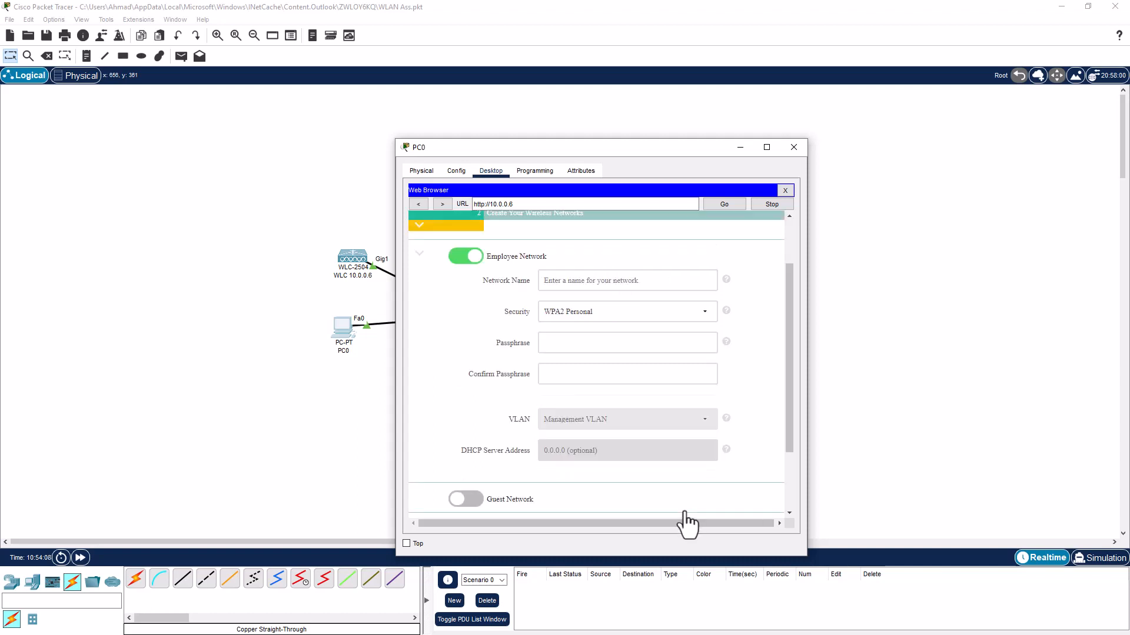
click(584, 280)
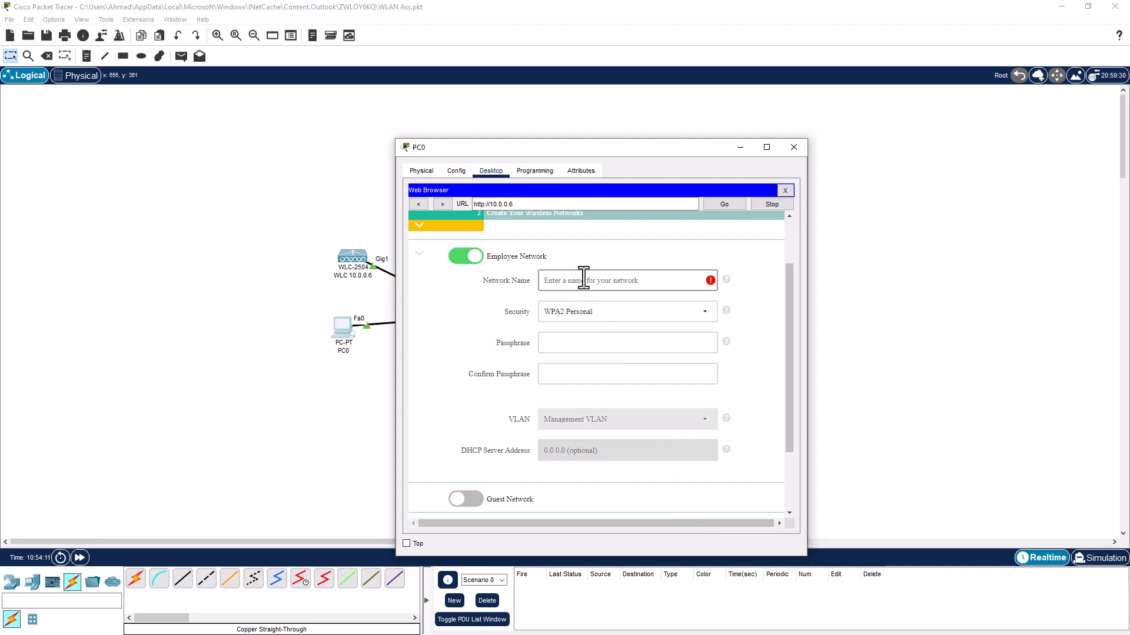
Name the employee network PSK under WPA2 Personal and enter and confirm its passphrase
text(PSK)
click(566, 345)
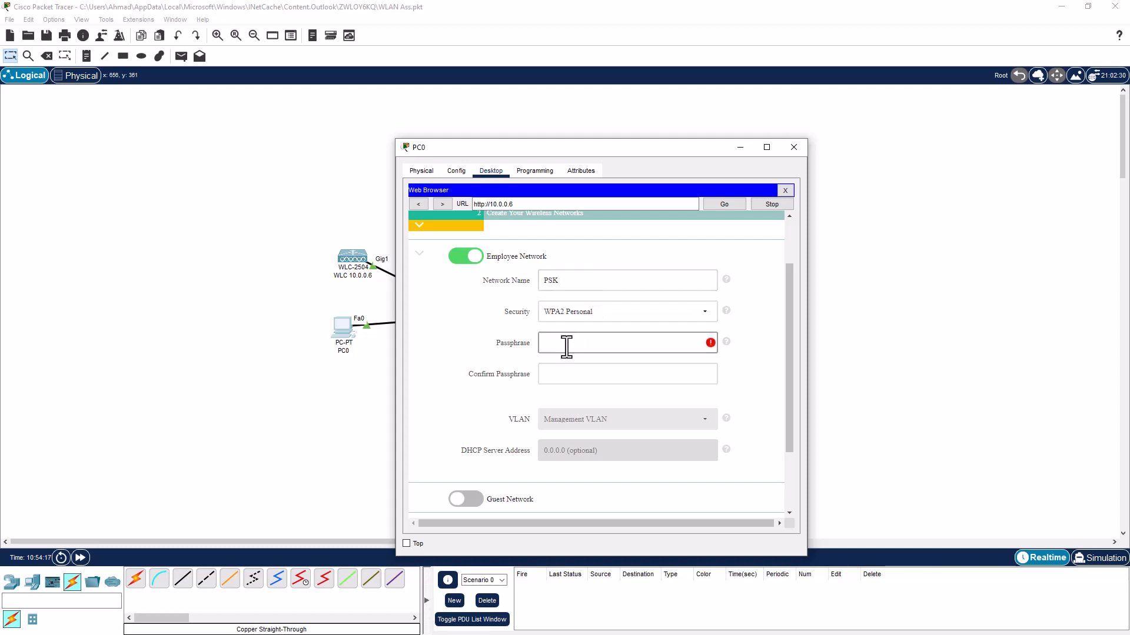
text(•••••••••)
click(575, 373)
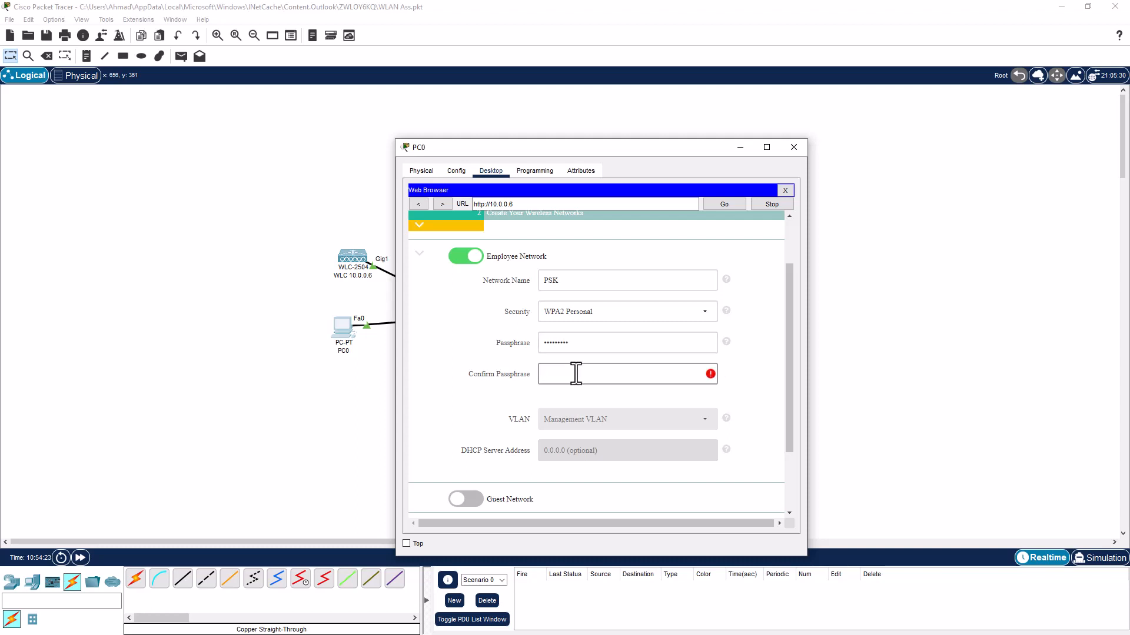
text(•••••••••)
scroll(575, 374, down, 1)
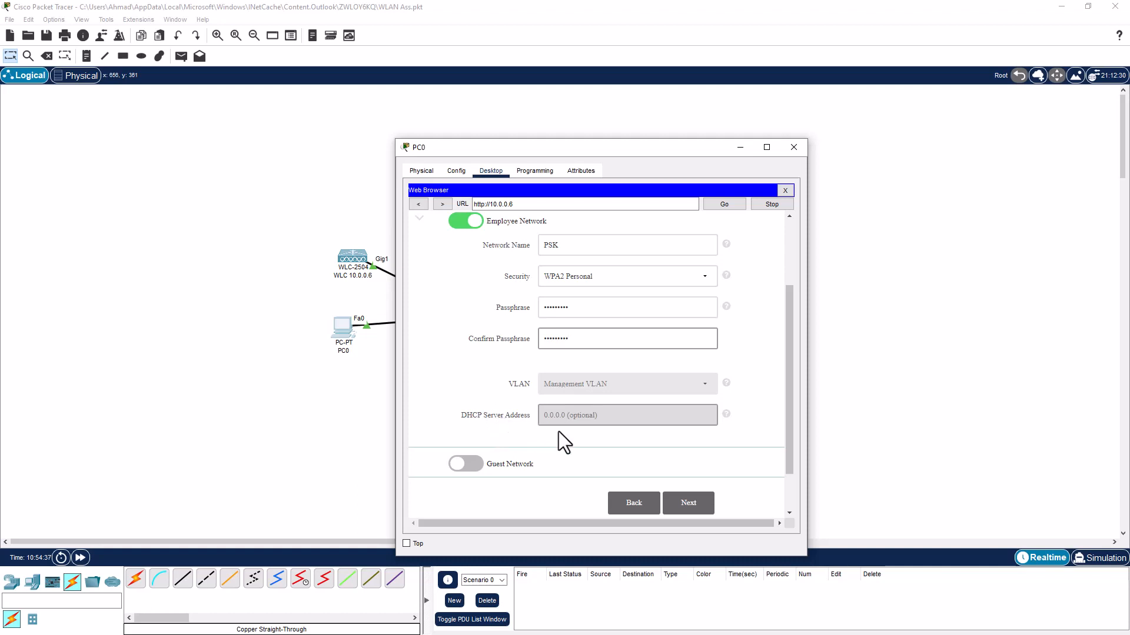
click(701, 506)
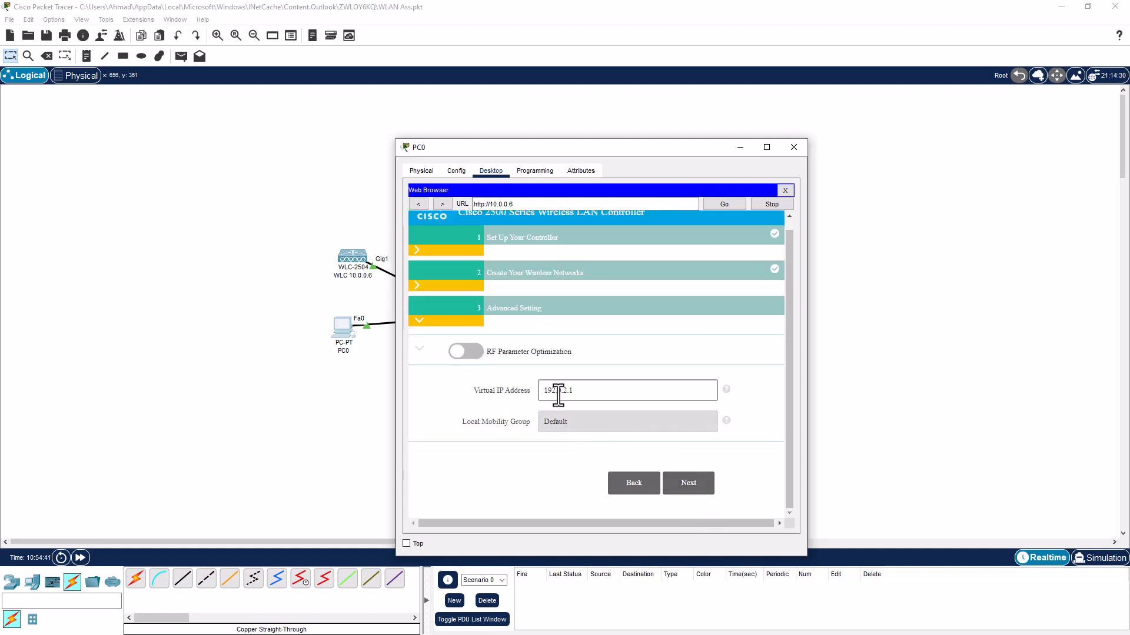
Review the summary, apply the controller configuration and accept the reboot prompt
click(689, 483)
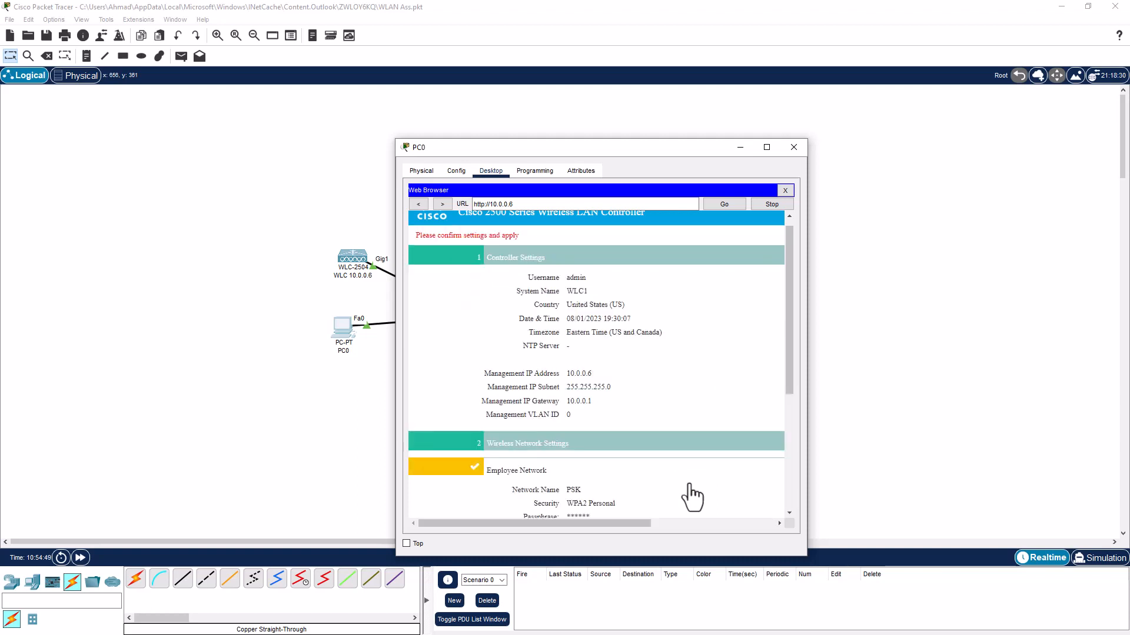
scroll(693, 497, down, 3)
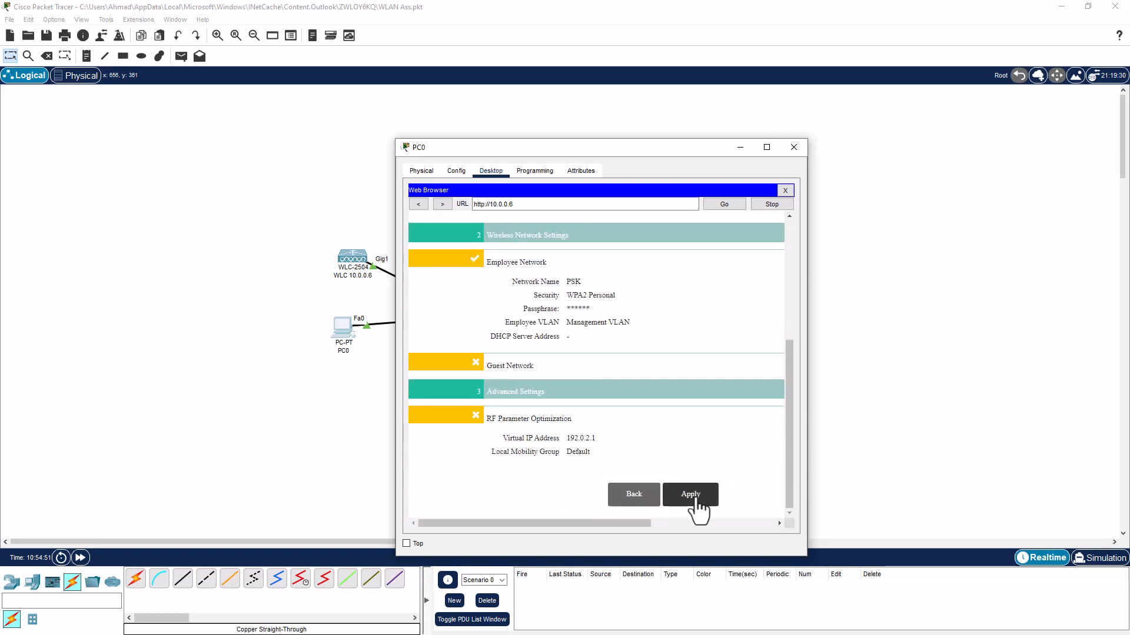
click(691, 492)
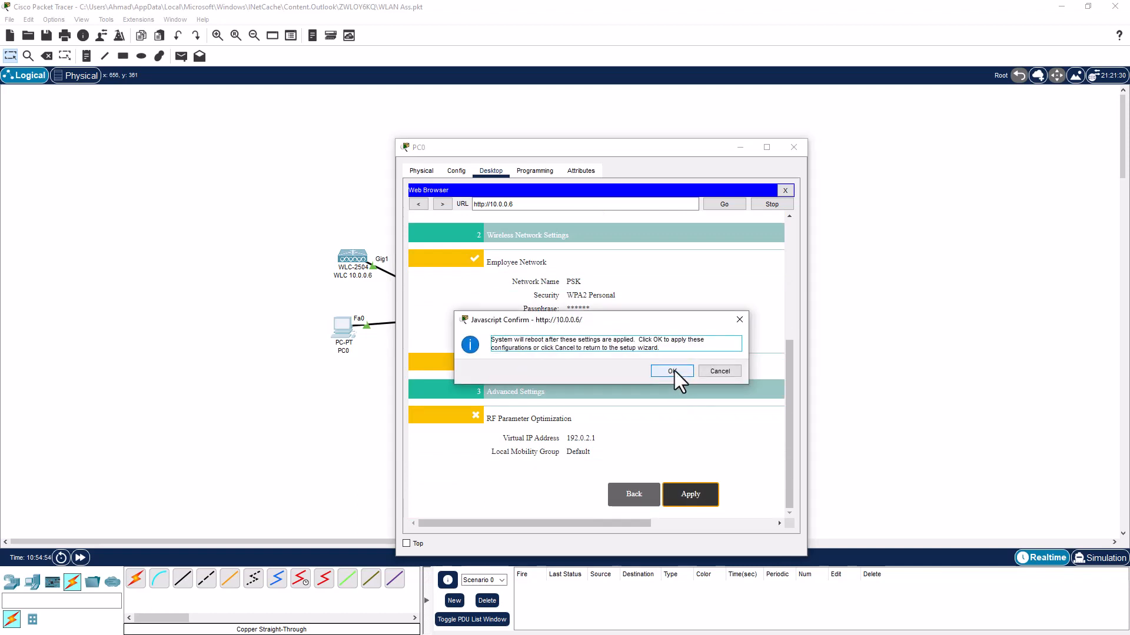
click(674, 372)
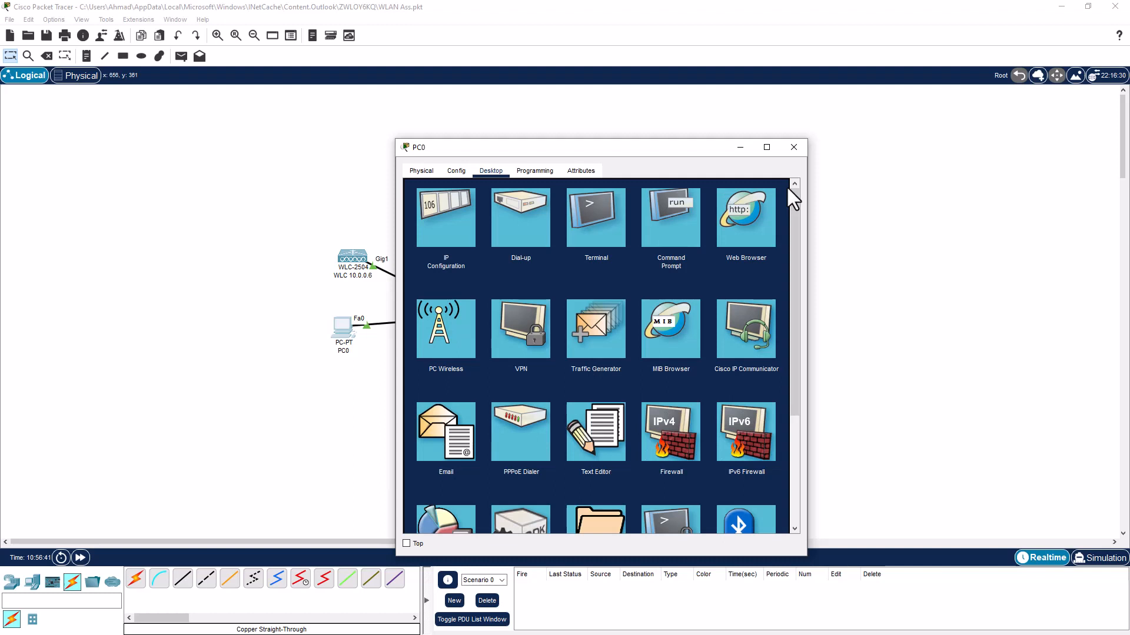
Rerun the ping to 10.0.0.6 from PC0's Command Prompt, getting 3 of 4 replies, then close it
click(666, 217)
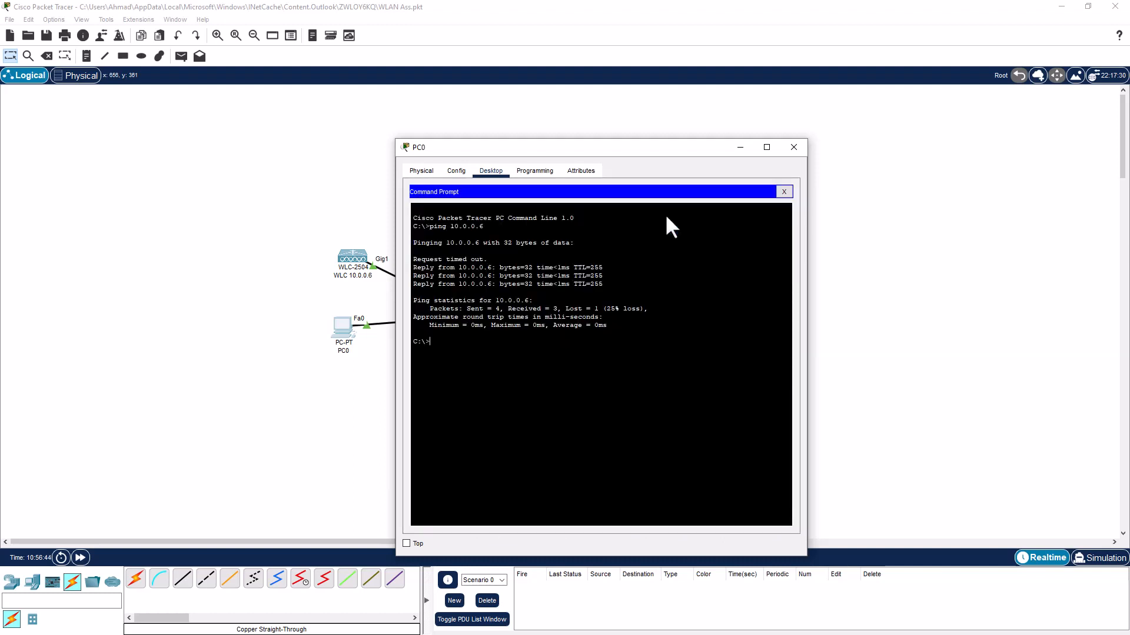
key(Up)
key(Return)
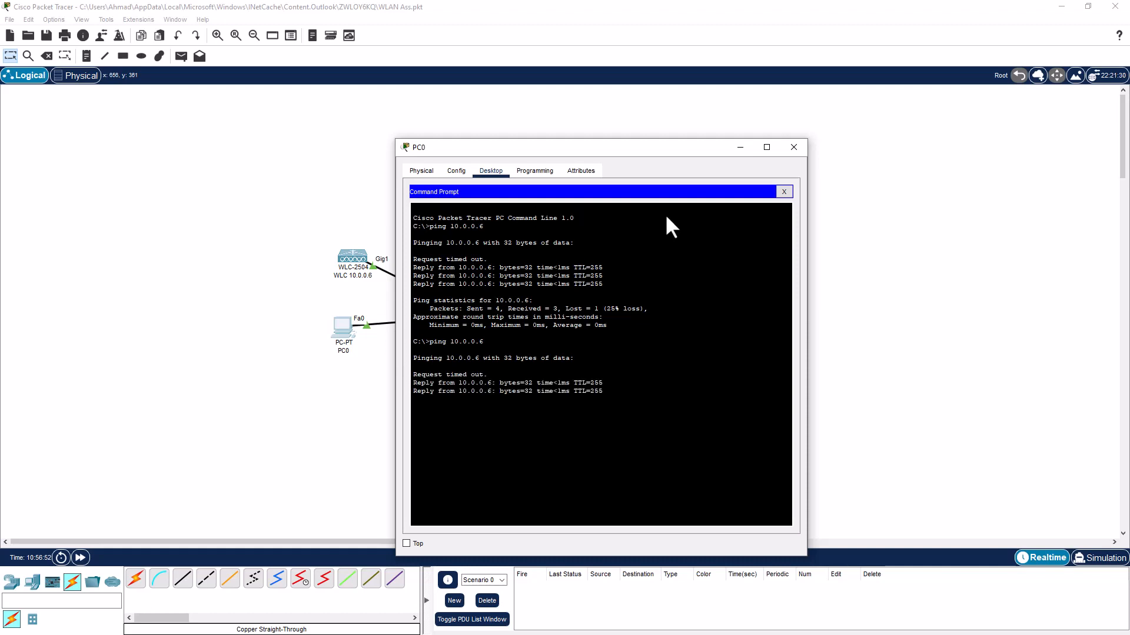
click(783, 192)
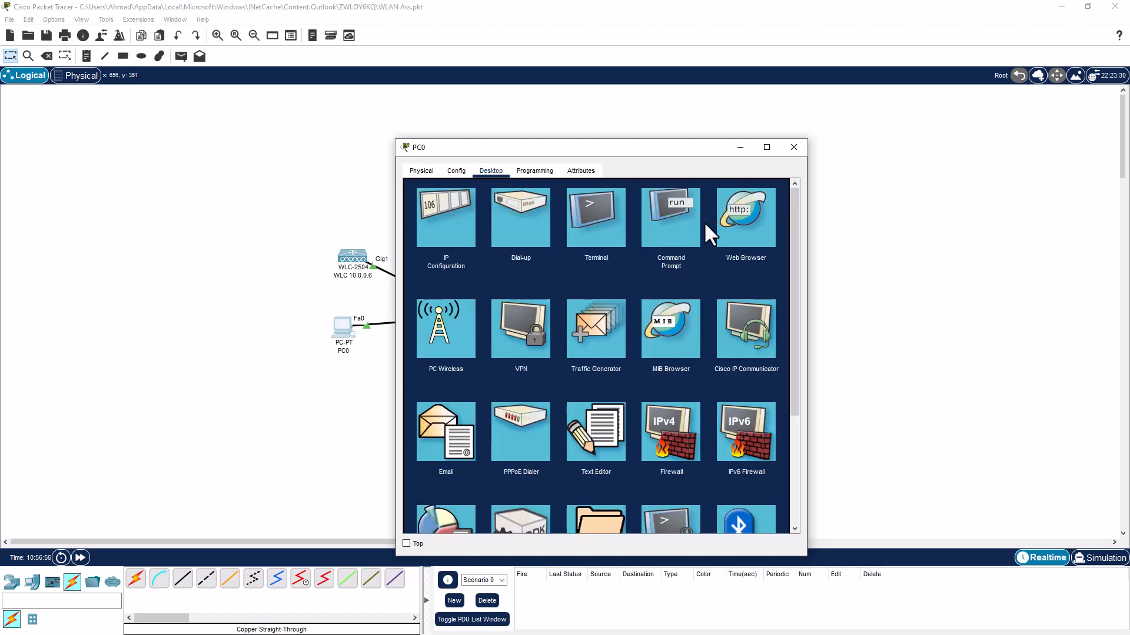
click(735, 217)
click(566, 206)
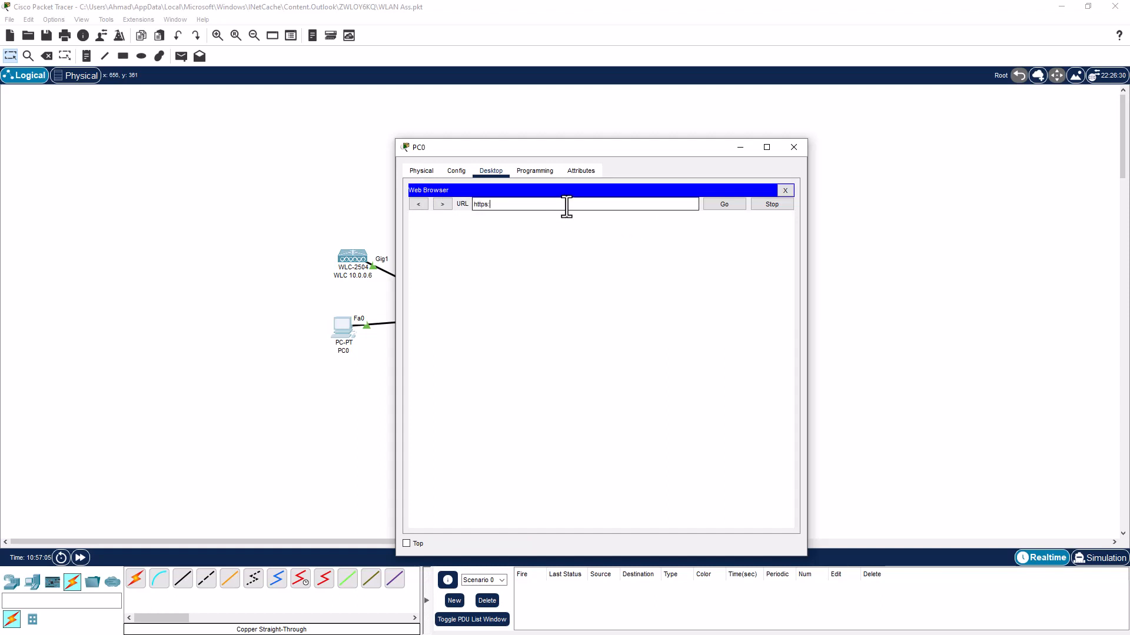
text(https://10.0.0.6)
key(Return)
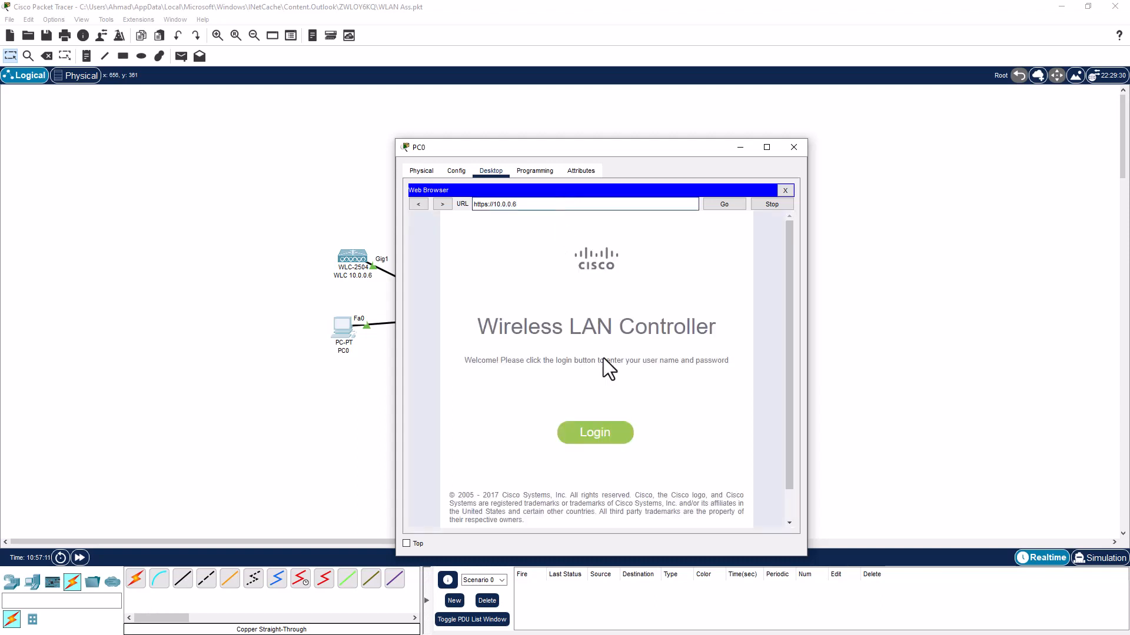
Log in as admin with the controller password, retyping a mistyped password, to reach the WLC1 Monitor Summary
click(598, 431)
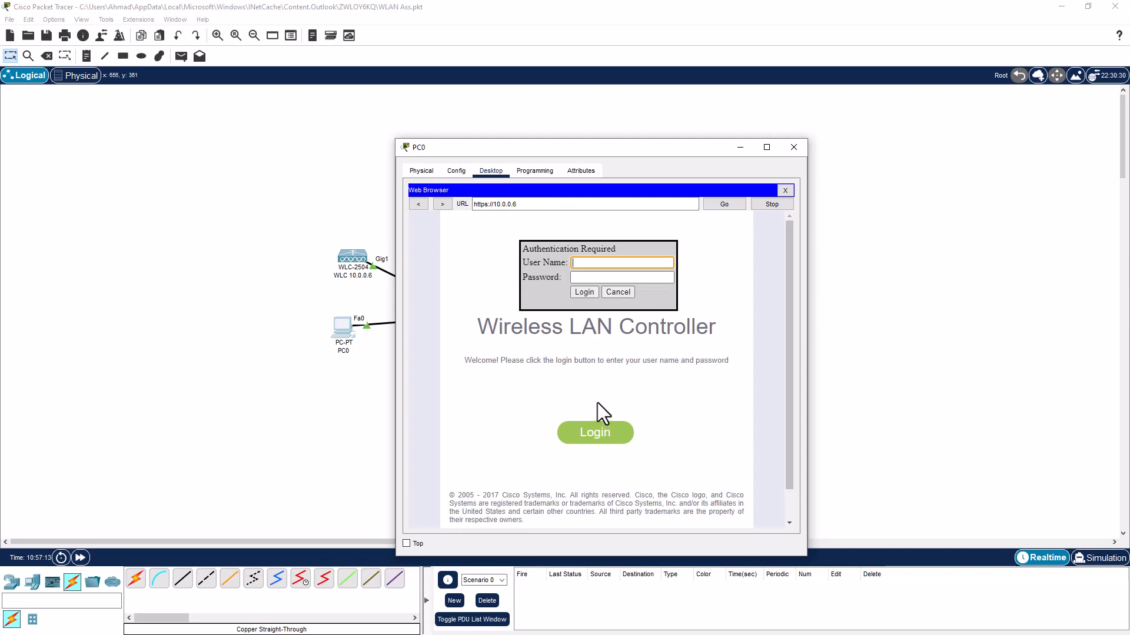
text(admin)
key(Tab)
text(••••••••)
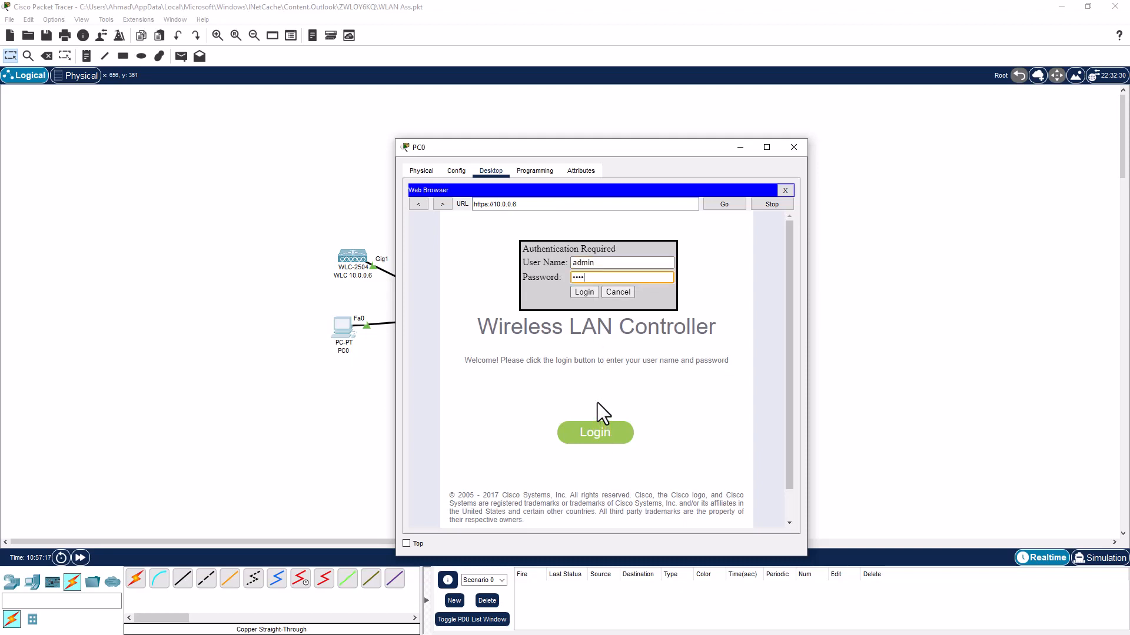
text(•)
key(ctrl+a)
key(BackSpace)
text(••••••)
key(Return)
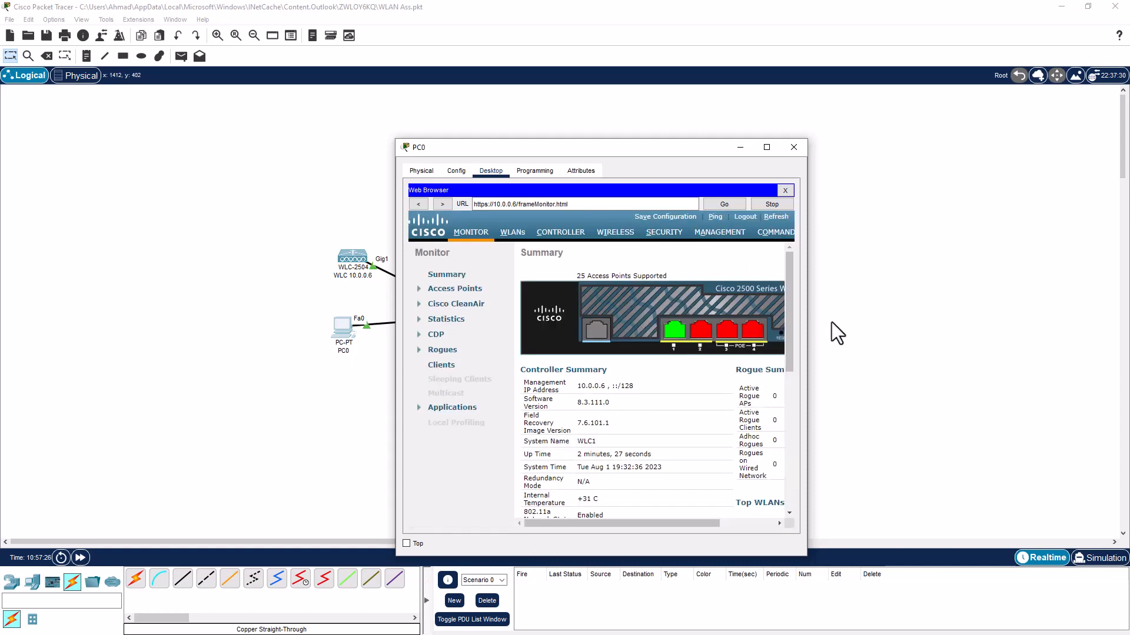
Widen PC0's window, scroll the Monitor Summary, and show the WLANs list with WLAN 1 'PSK' enabled
drag(808, 279, 1039, 258)
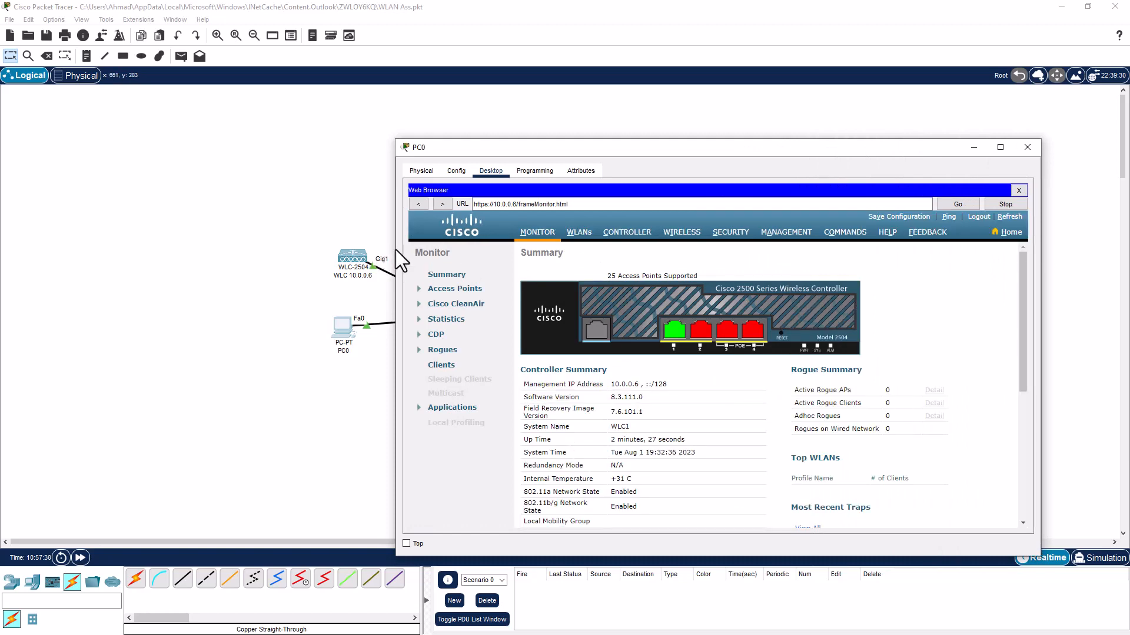
drag(394, 250, 386, 249)
scroll(530, 397, down, 3)
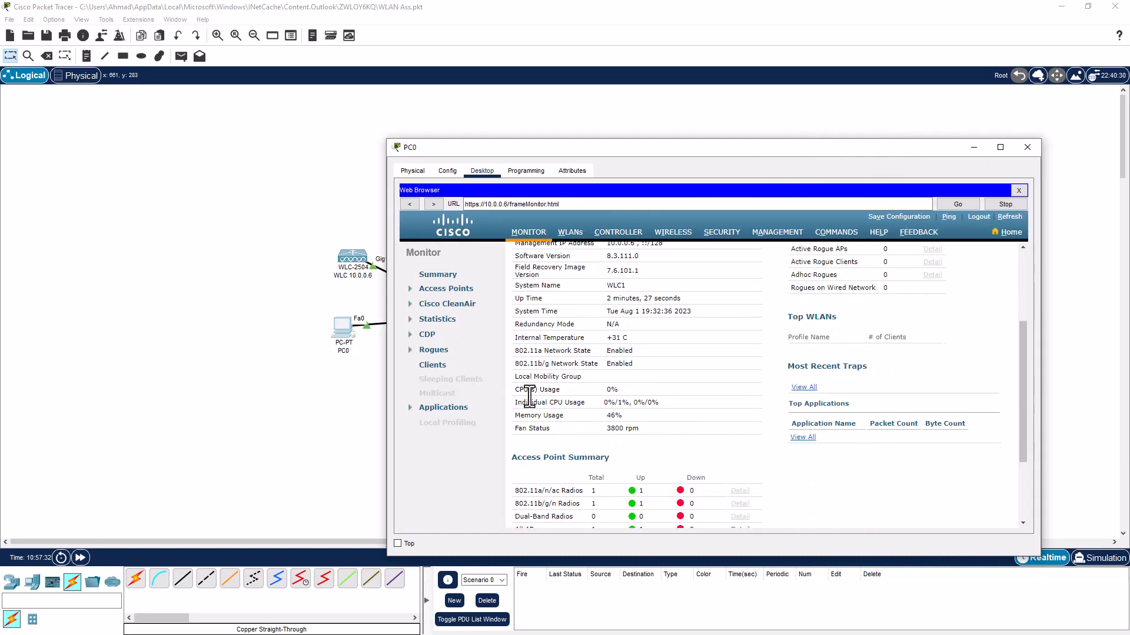
scroll(529, 397, down, 2)
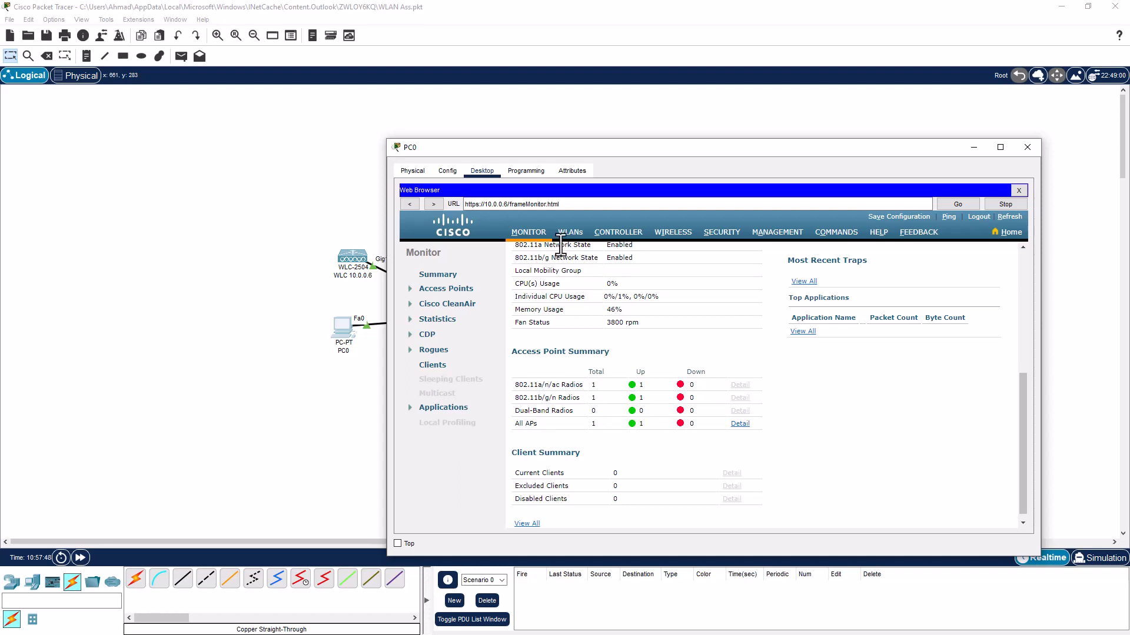
click(568, 233)
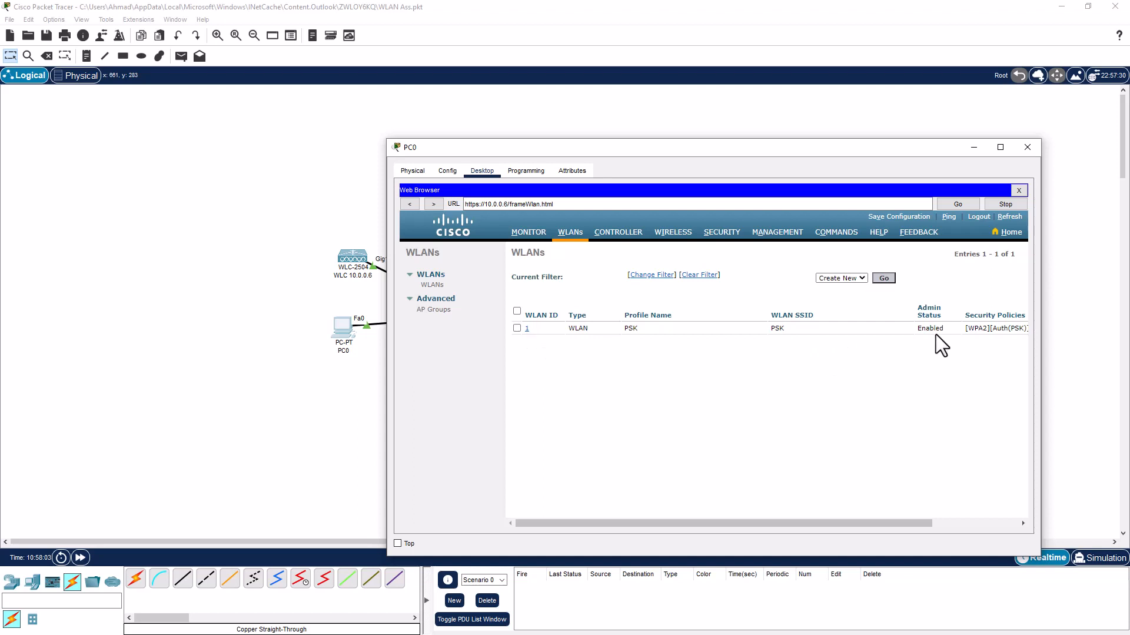
Open the PSK WLAN's edit page and review its Layer 2 security: WPA+WPA2, WPA2 AES, PSK with ASCII key
mouse_move(940, 329)
mouse_down()
mouse_move(918, 330)
mouse_move(946, 339)
mouse_up()
click(528, 330)
click(527, 331)
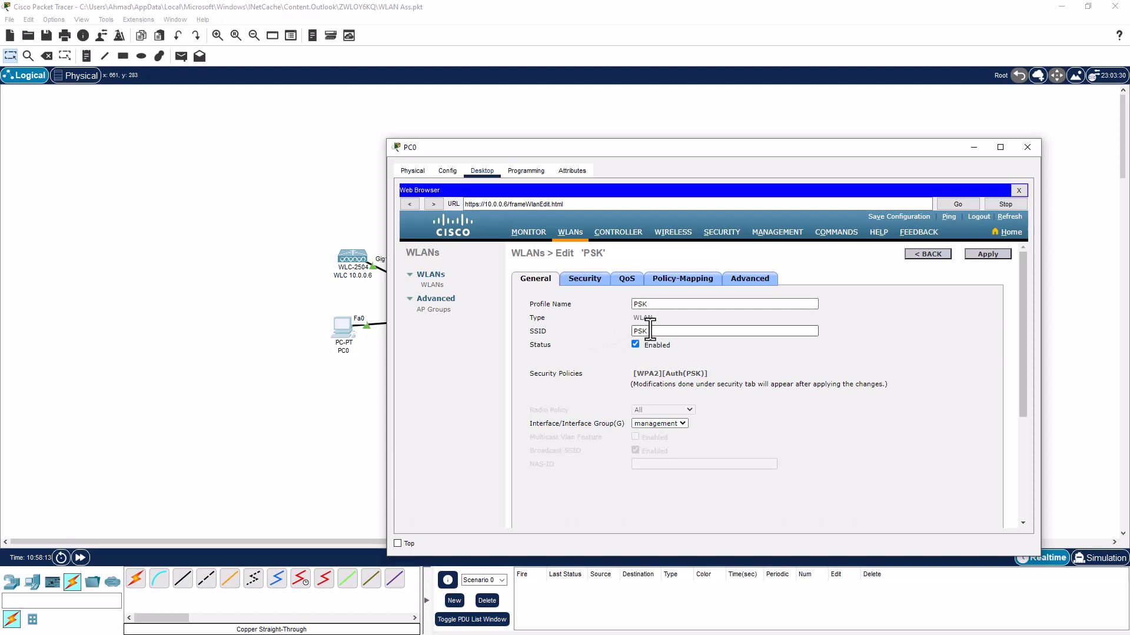
click(582, 281)
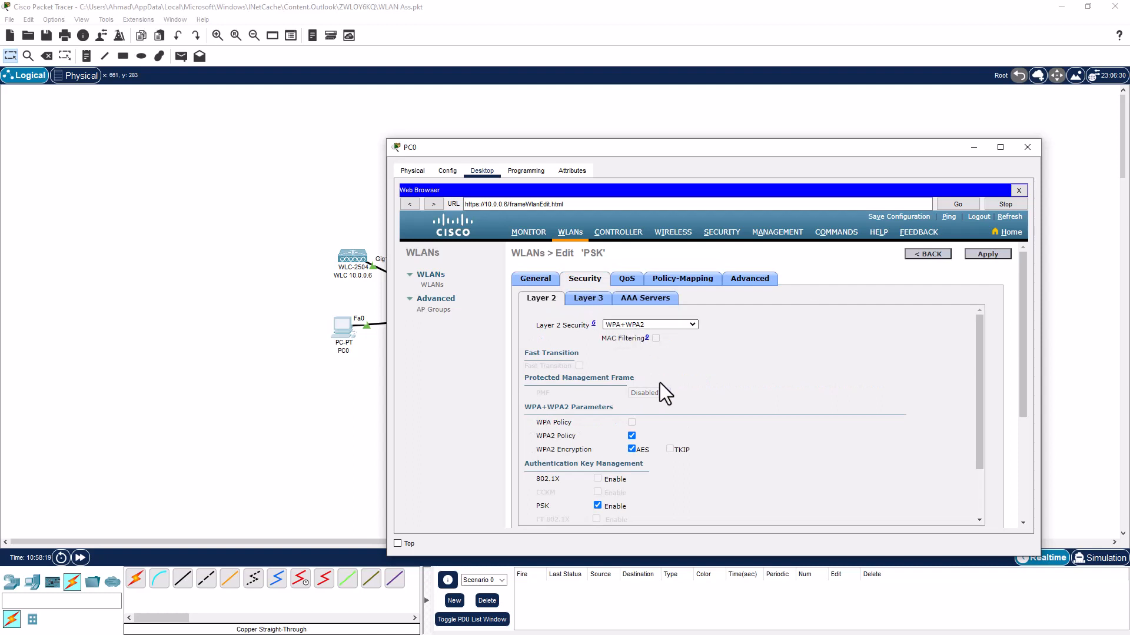
scroll(683, 403, down, 1)
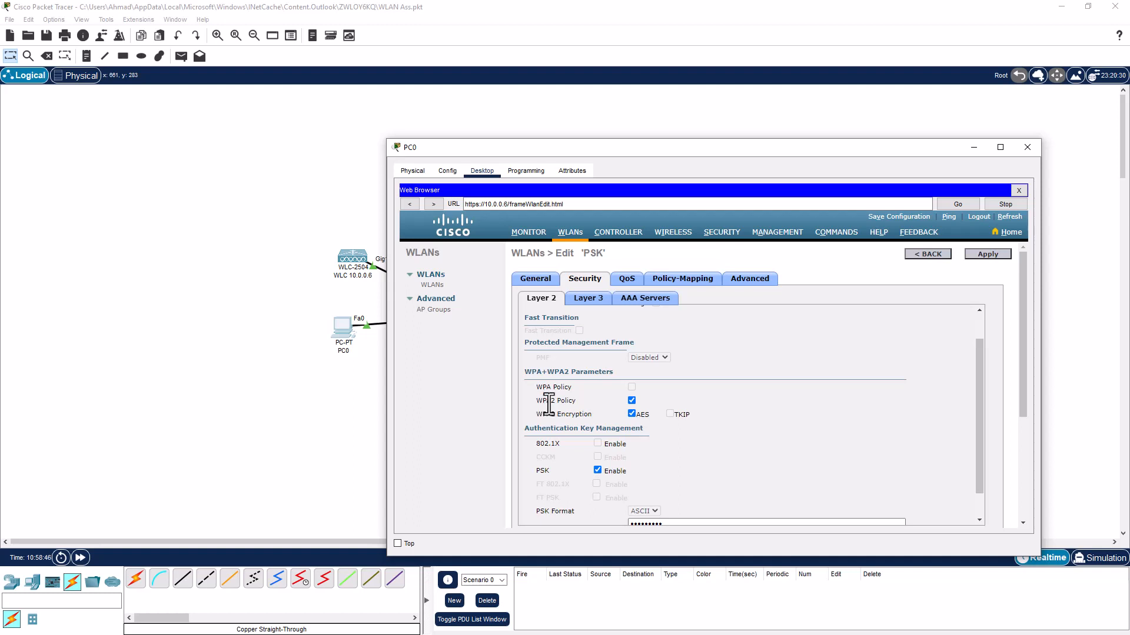
scroll(544, 397, down, 1)
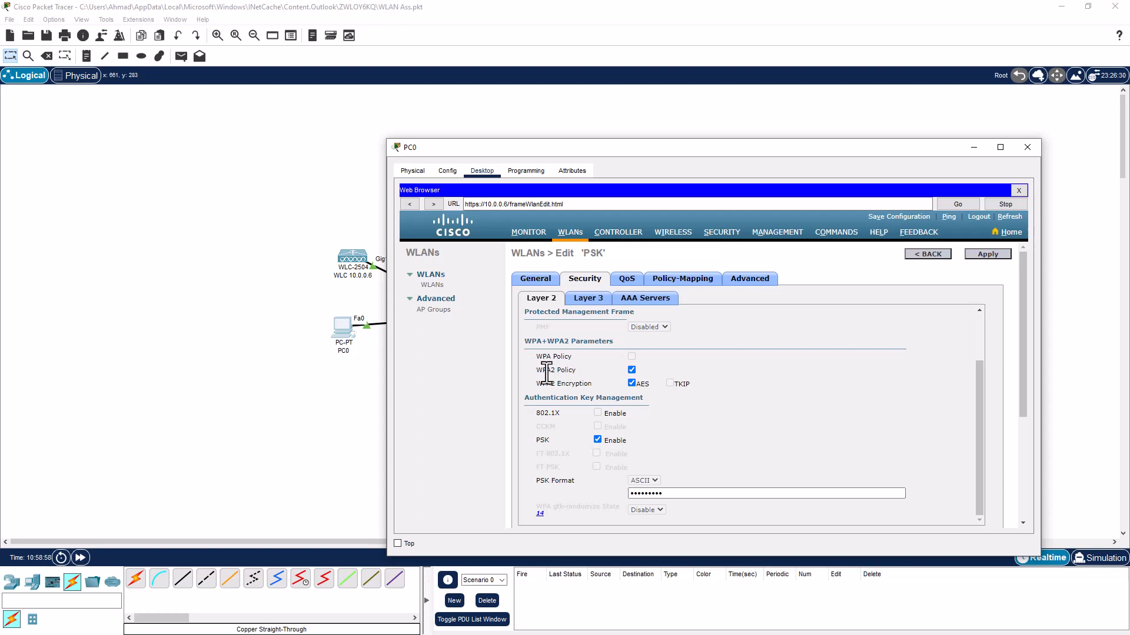
scroll(546, 372, down, 1)
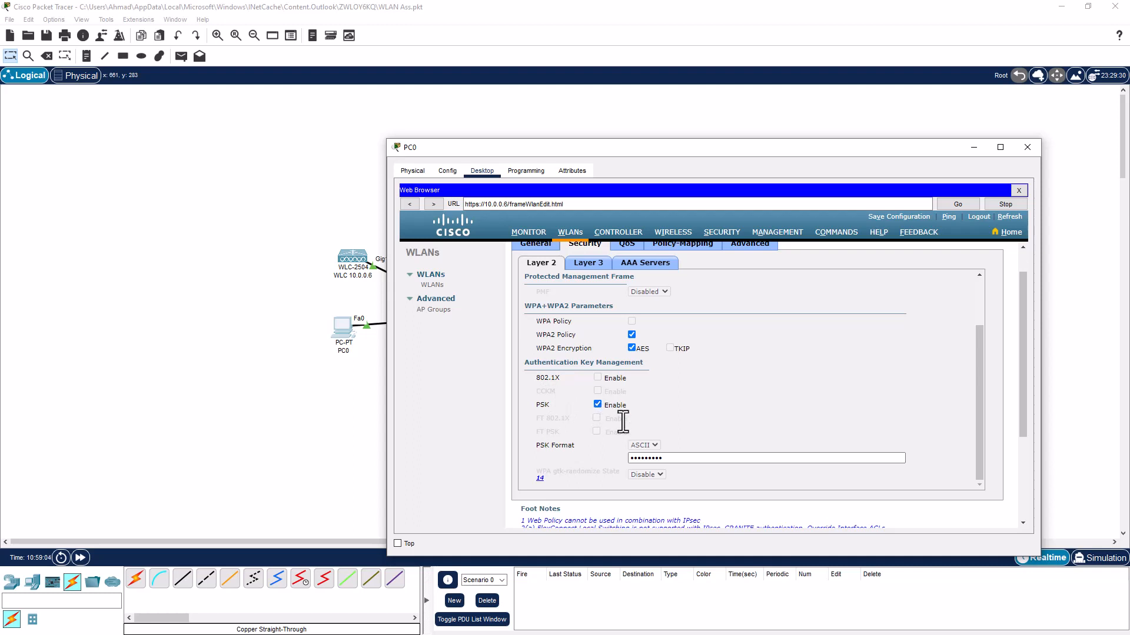
scroll(609, 355, up, 2)
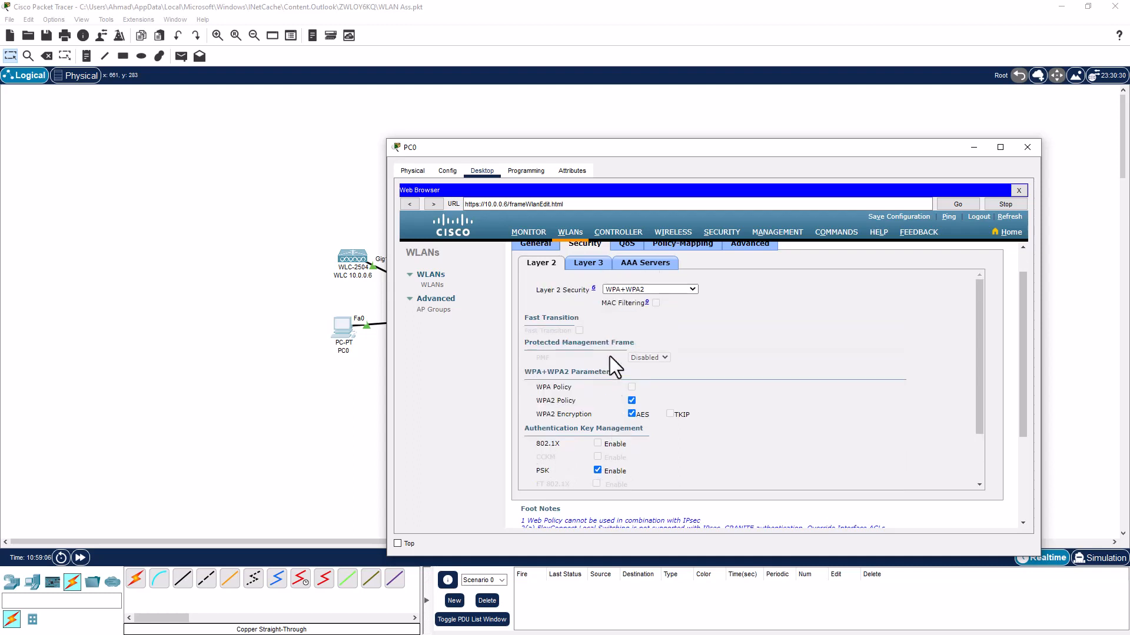
scroll(609, 355, up, 1)
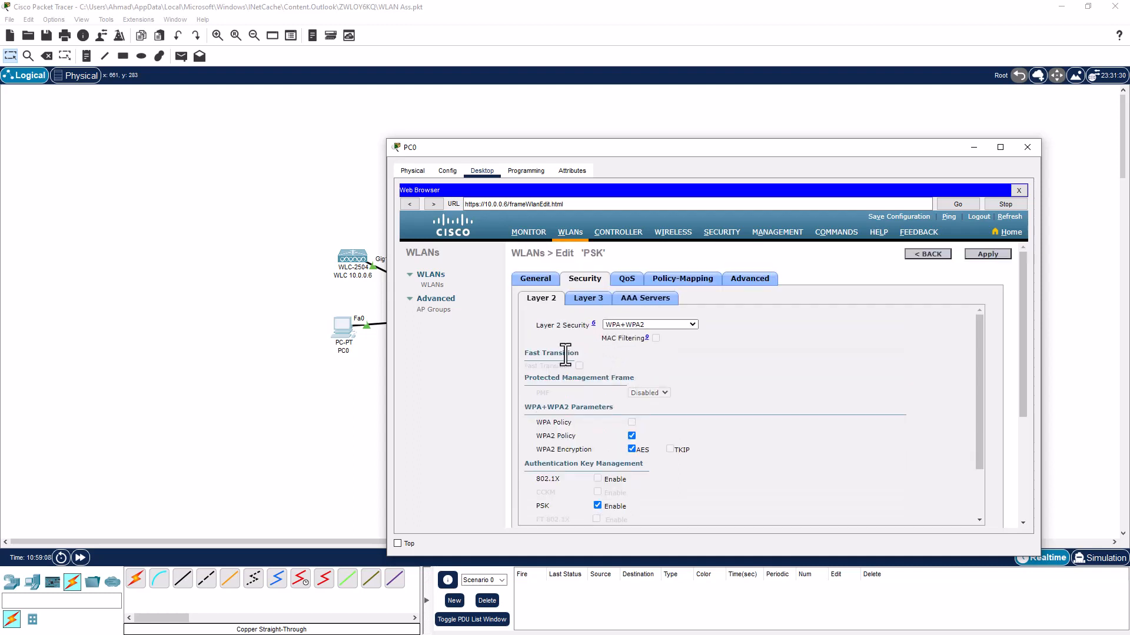
Close PC0 and bring up Smartphone0's Wireless0 configuration
click(971, 148)
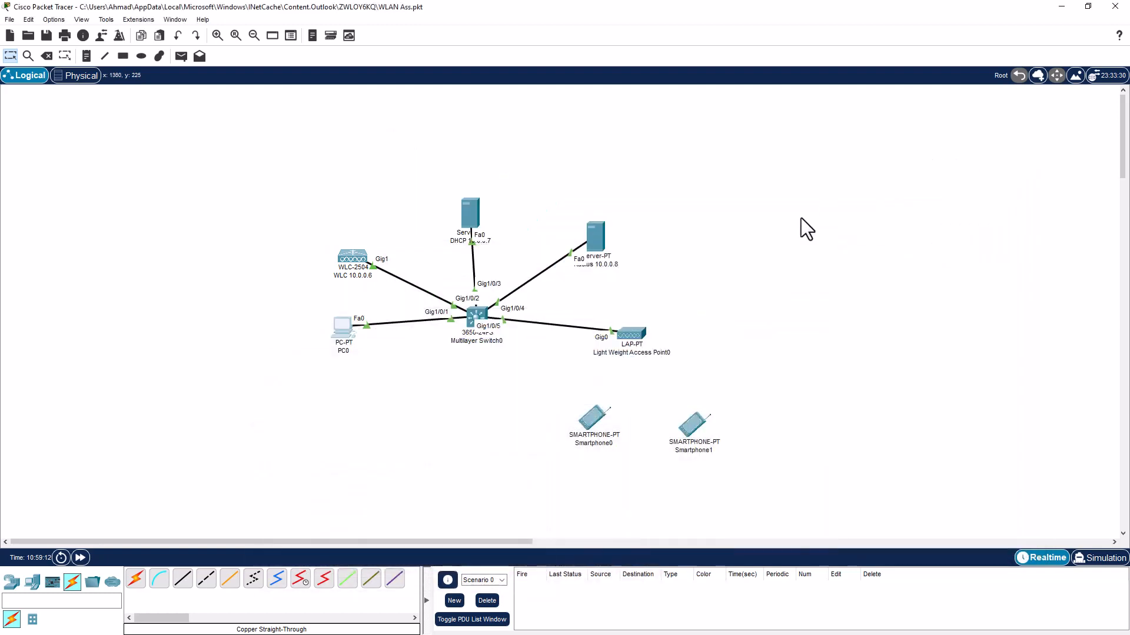
click(592, 425)
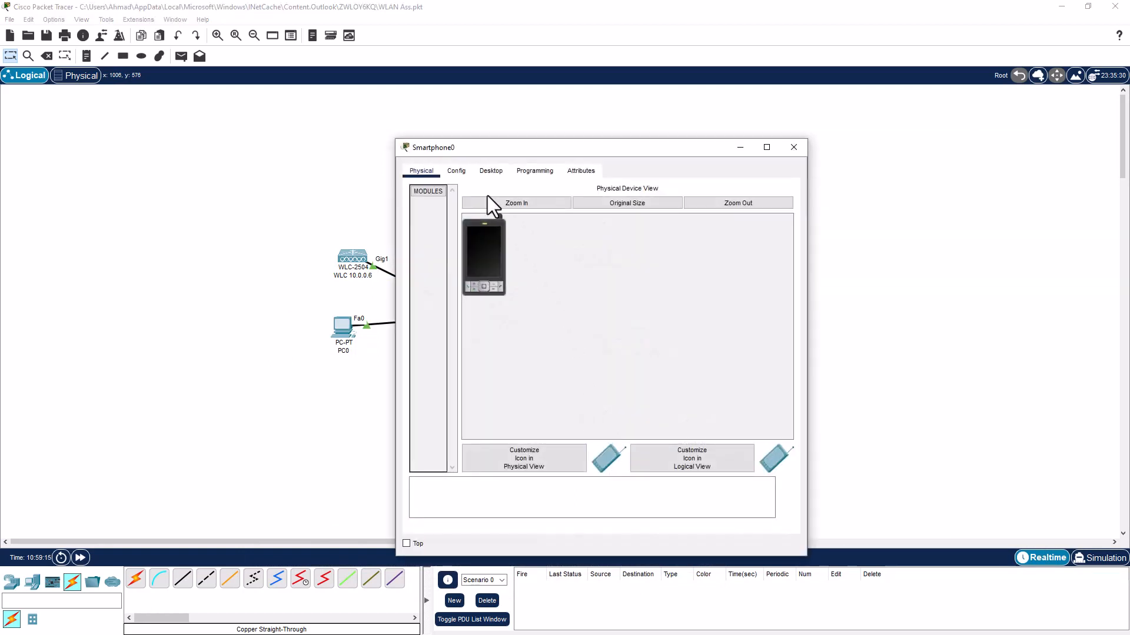
click(457, 170)
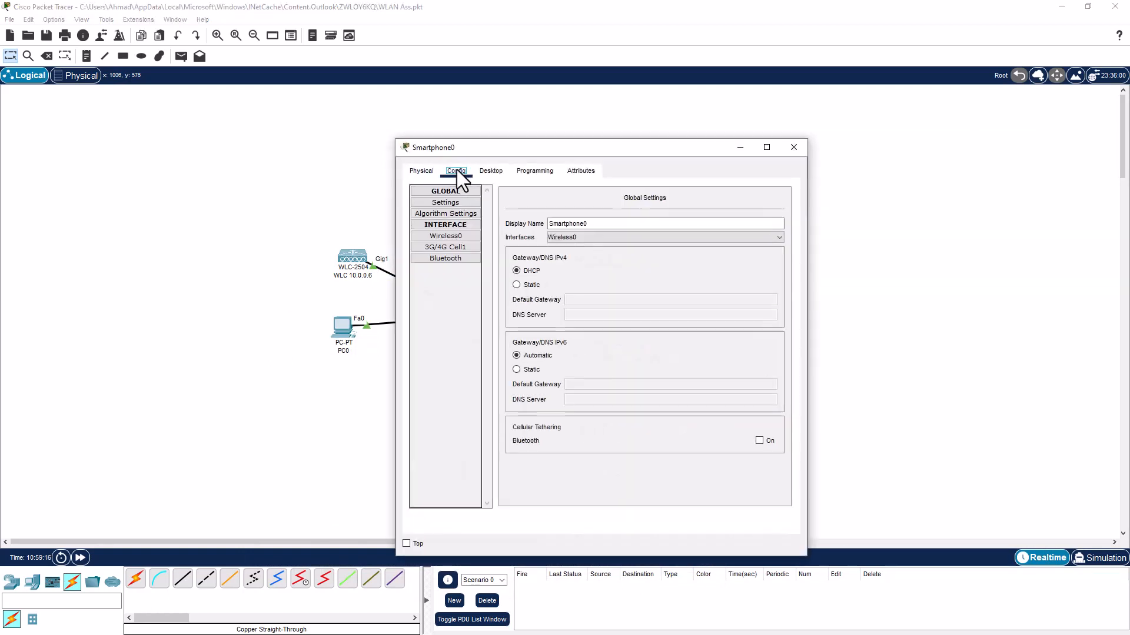
click(444, 236)
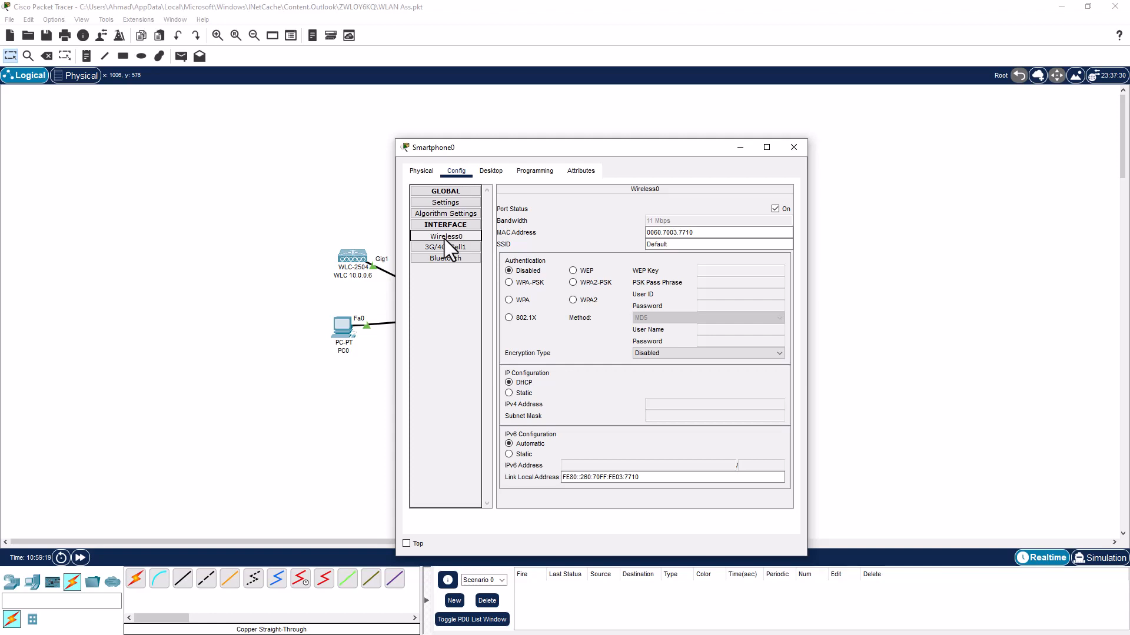
Set Smartphone0 to WPA2-PSK with the network passphrase and change the SSID from Default to PSK
click(574, 283)
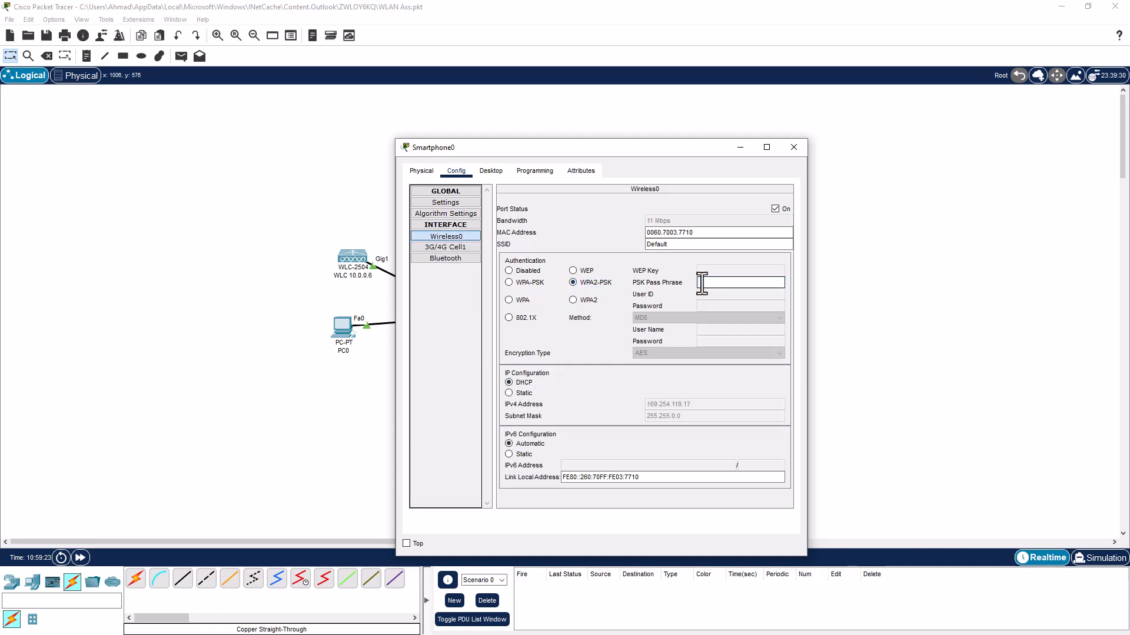
click(701, 283)
text(psk123456)
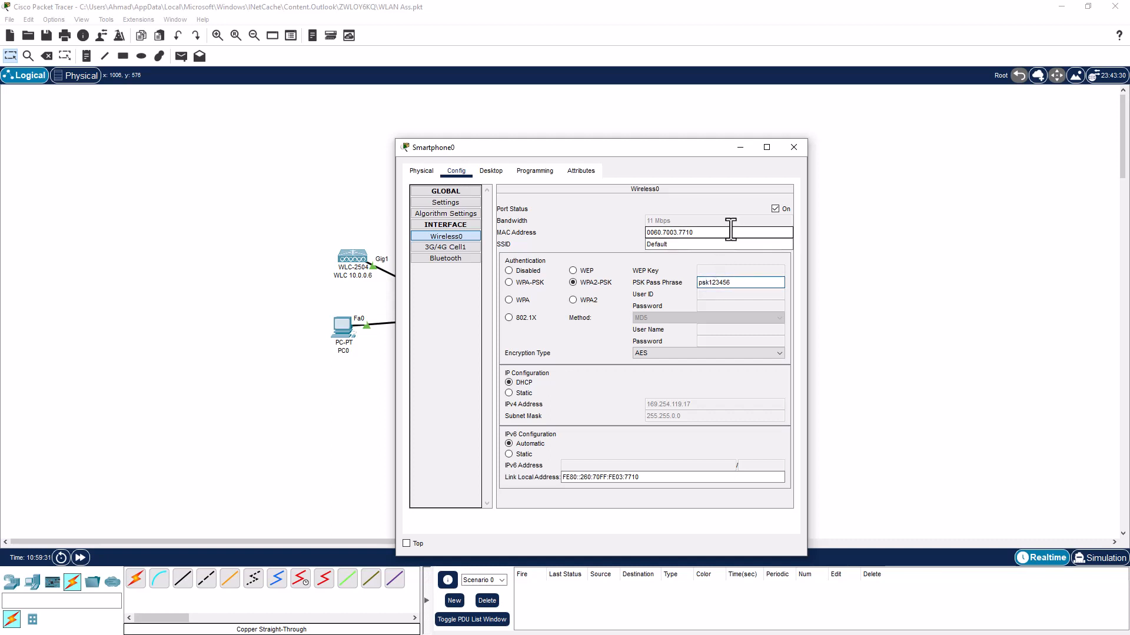
drag(747, 244, 634, 248)
text(PSK)
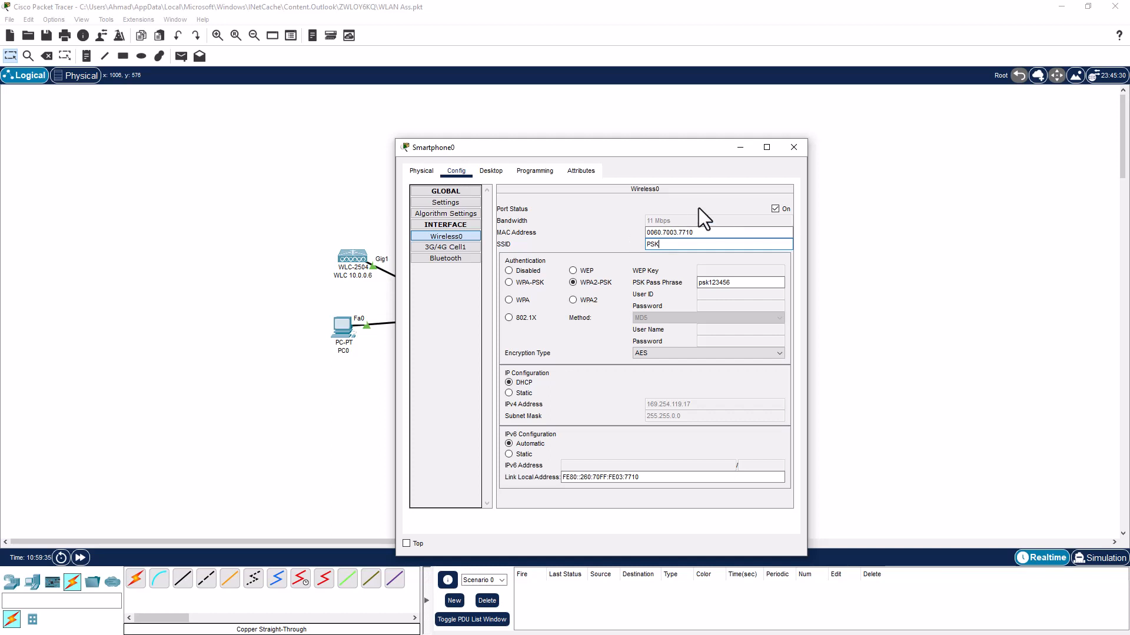
Toggle the phone's addressing to Static and back to DHCP so it obtains 10.0.0.14, then close it
click(509, 393)
click(509, 382)
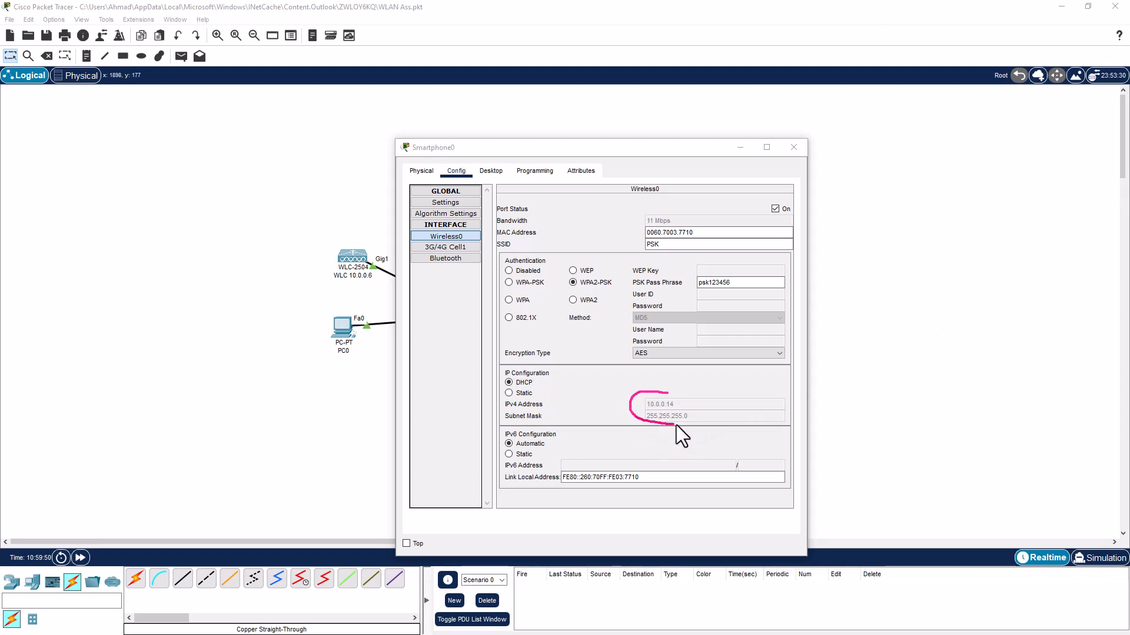
mouse_move(676, 425)
mouse_down()
mouse_move(688, 401)
mouse_move(634, 426)
mouse_move(705, 415)
mouse_move(689, 396)
mouse_up()
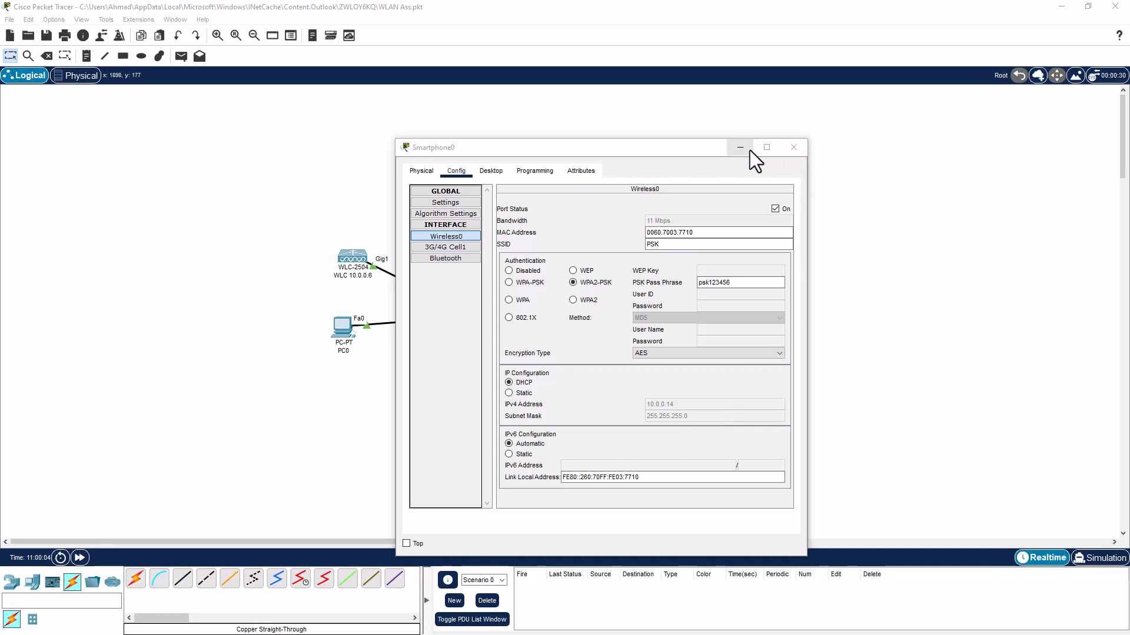
click(785, 150)
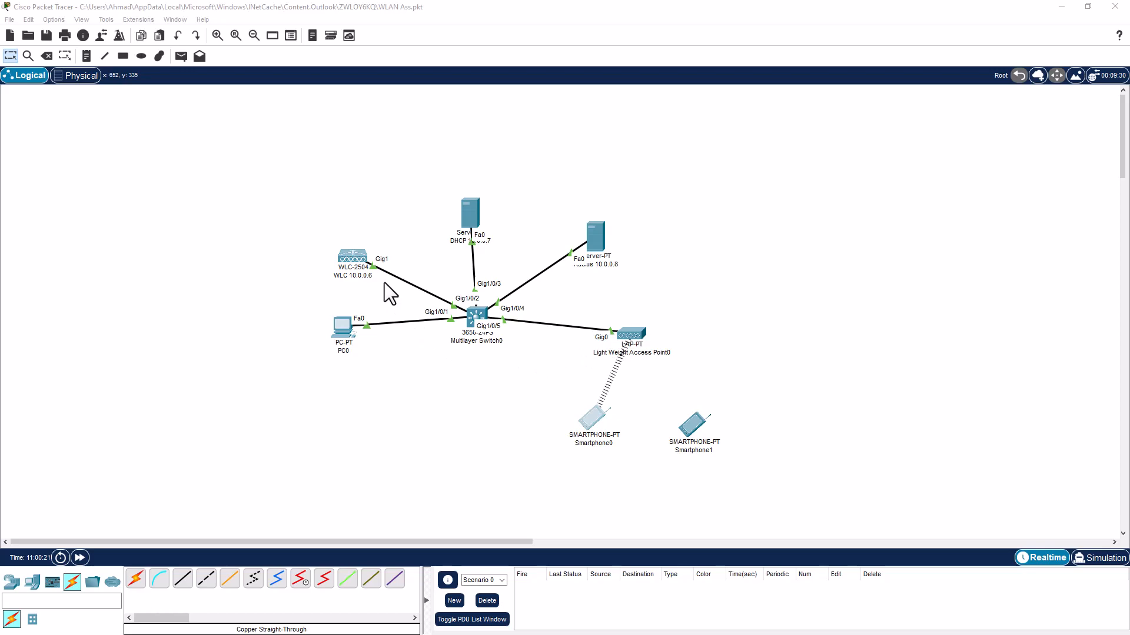
Reopen PC0's controller page, return to the WLANs list, and start a new WLAN with ID 2
click(342, 336)
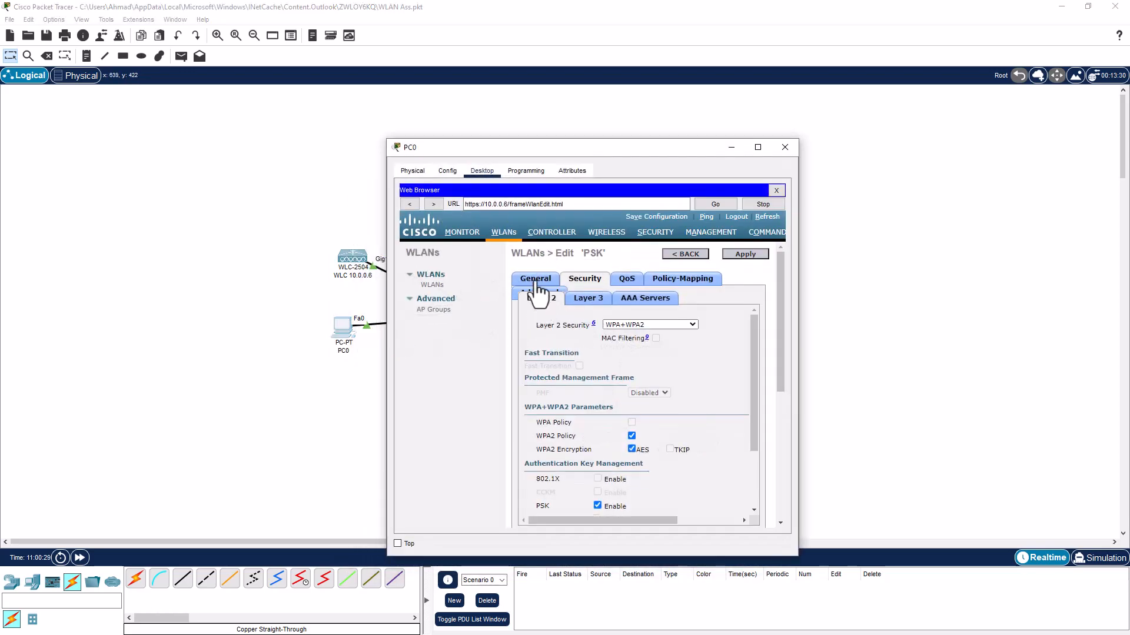
click(504, 233)
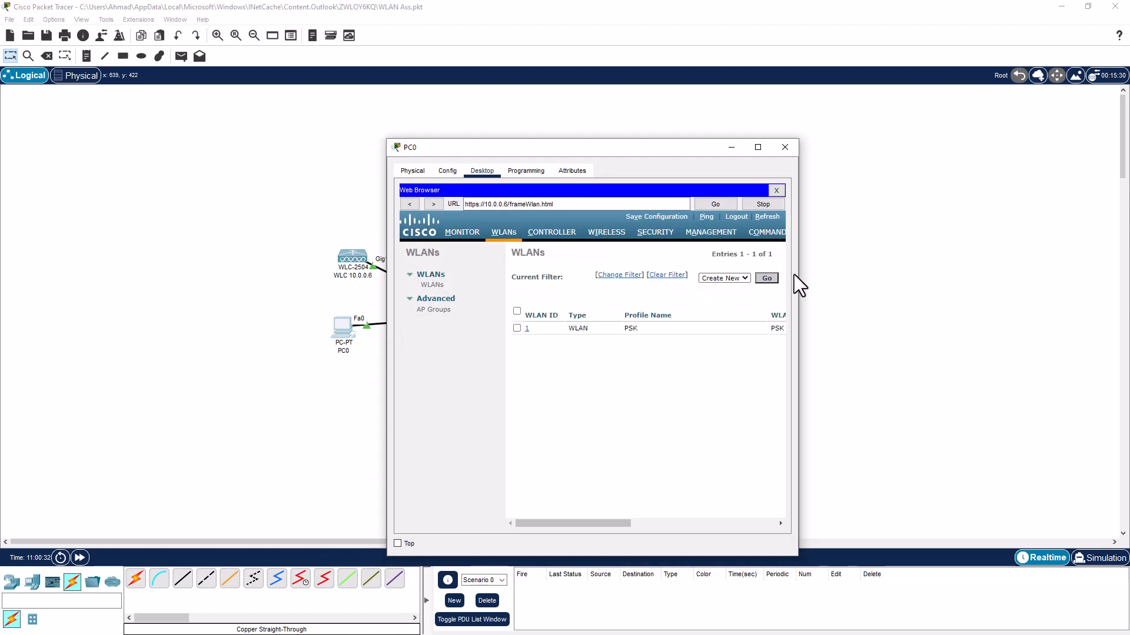
drag(798, 271, 1055, 271)
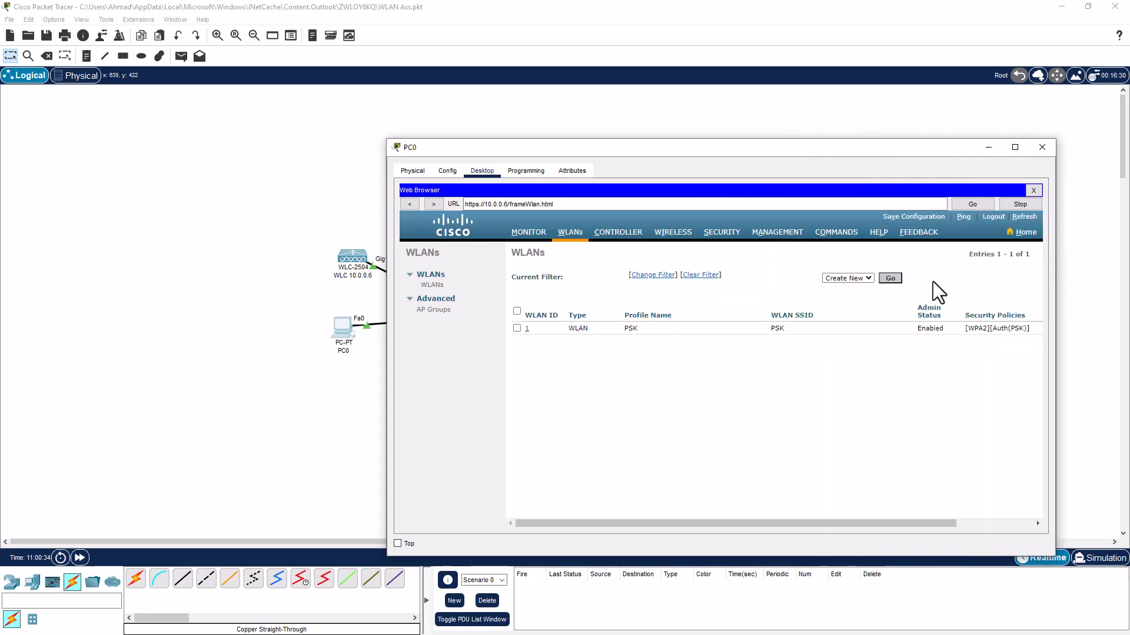
click(891, 278)
Enter ENTERPRISE as the Profile Name, copy it into the SSID field, and apply the new WLAN
click(636, 296)
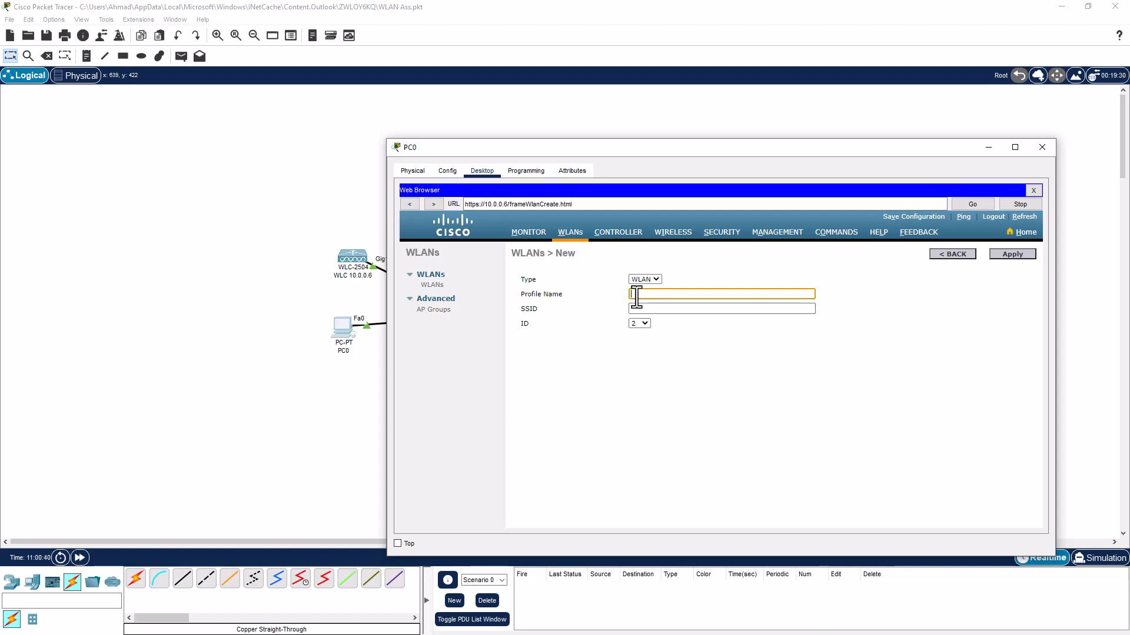
text(ENTERPRISE)
drag(676, 294, 619, 293)
key(ctrl+c)
click(644, 309)
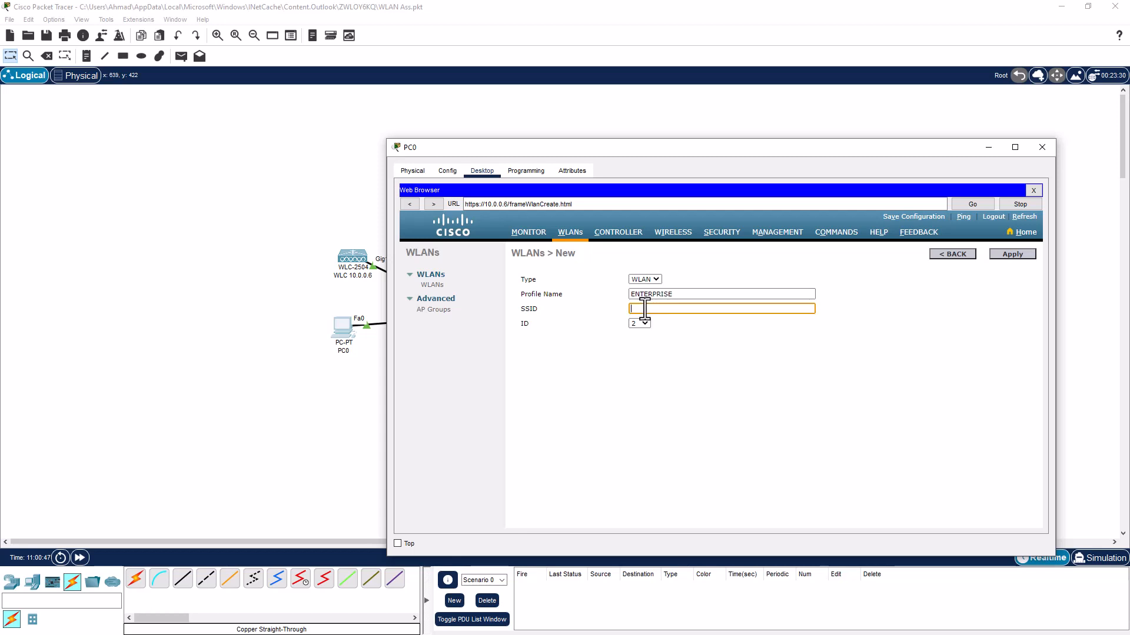
key(ctrl+v)
click(1012, 253)
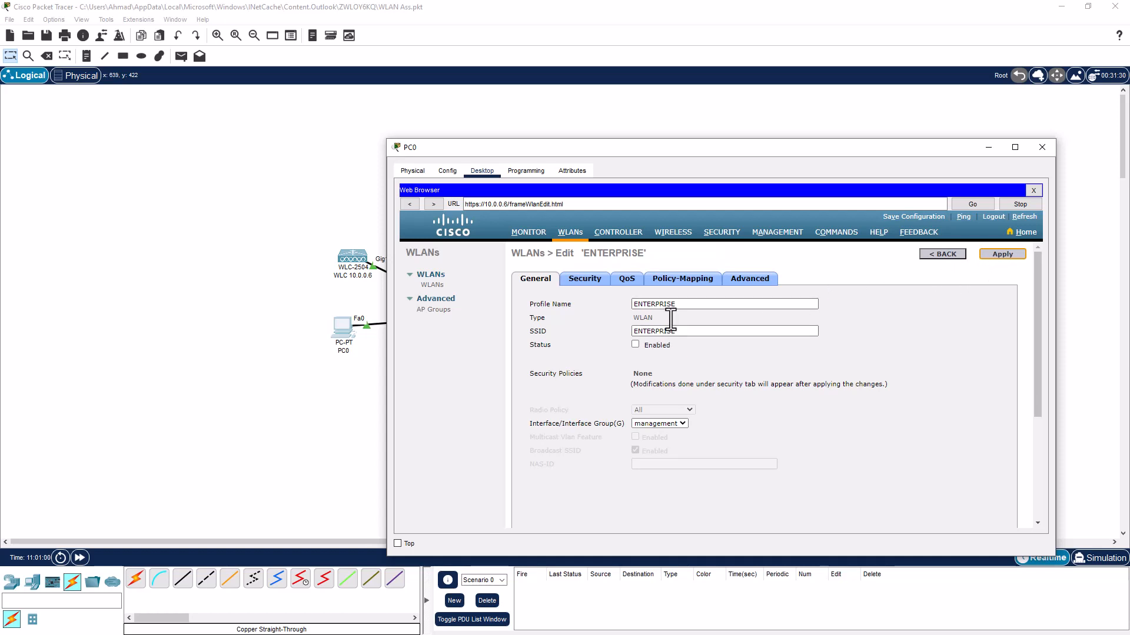
Add RADIUS authentication server 10.0.0.8, port 1812, entering and confirming its shared secret, and apply
click(721, 236)
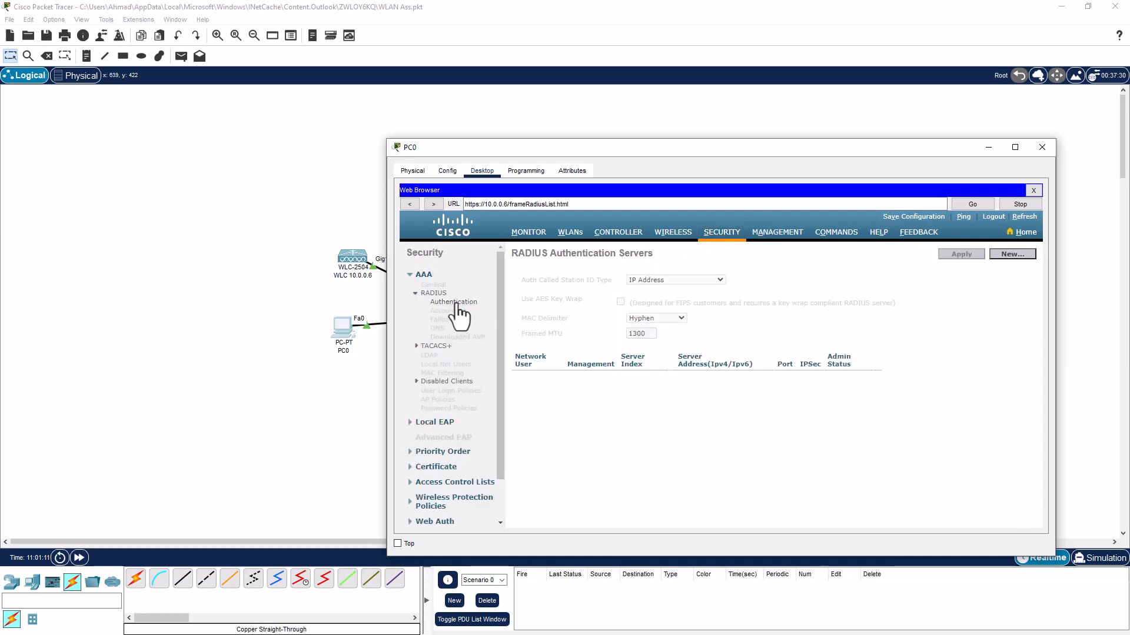
click(1005, 257)
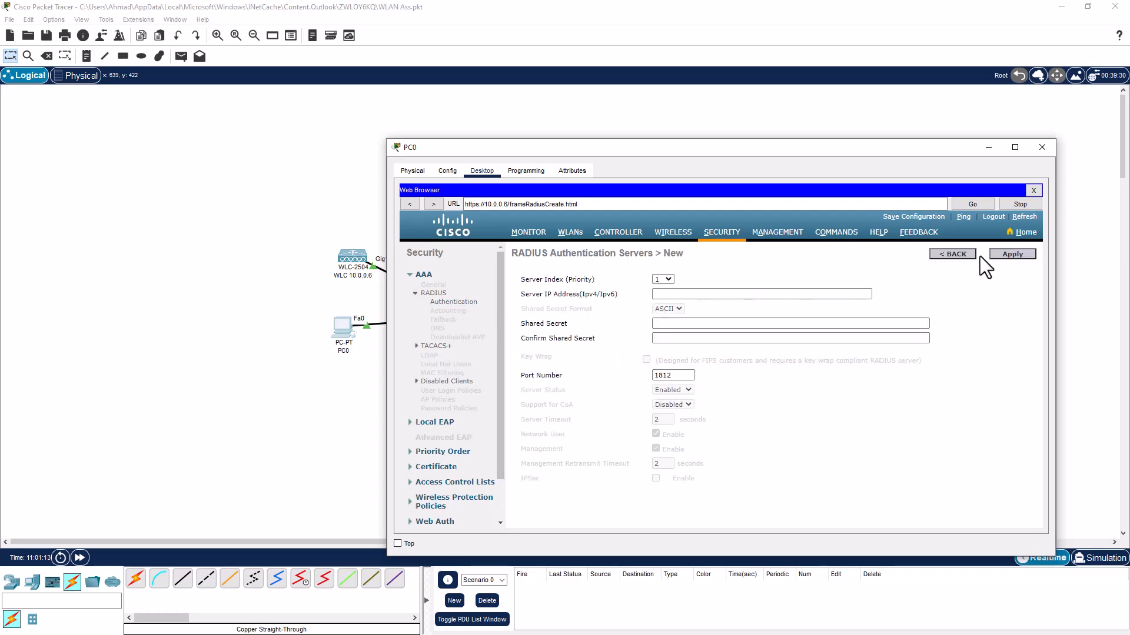
click(682, 293)
text(10.0.0.8)
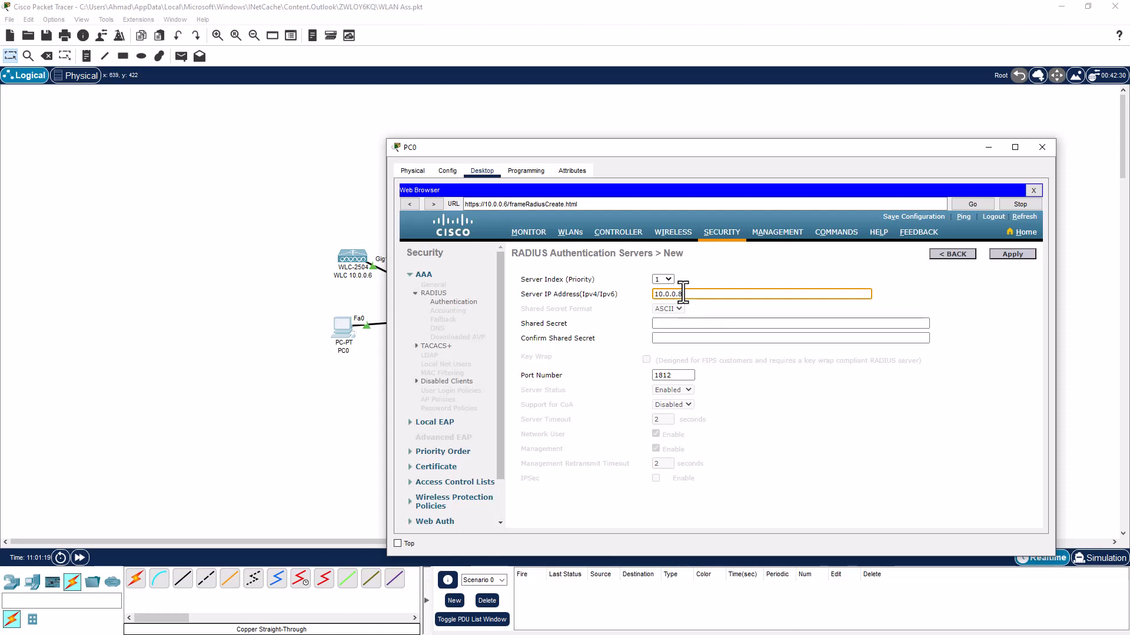
click(669, 323)
text(•••••)
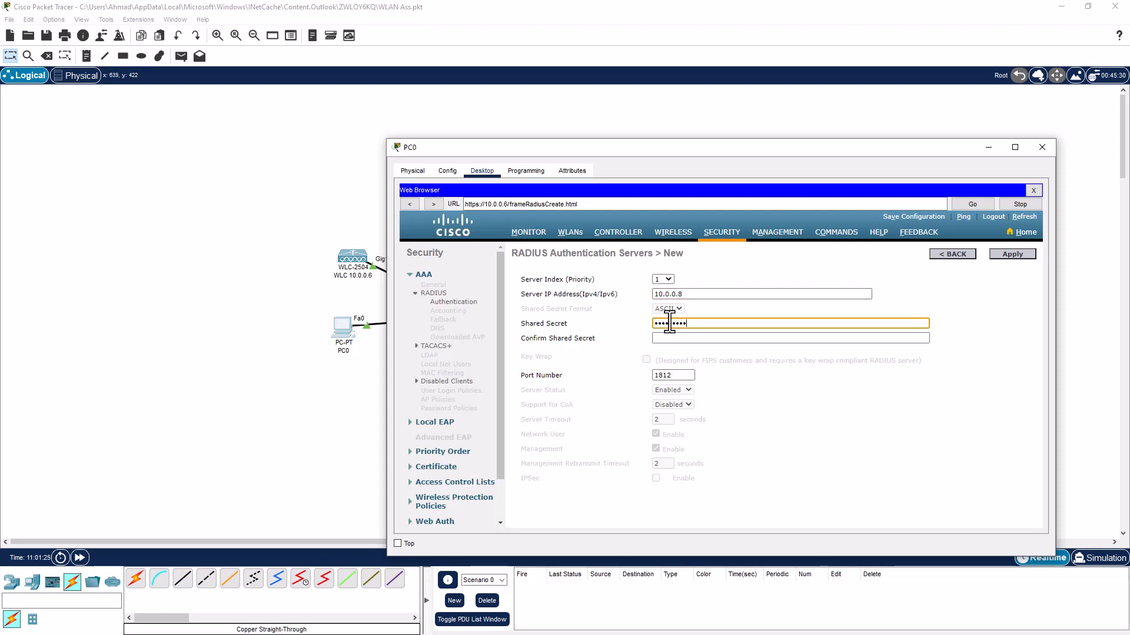
key(Tab)
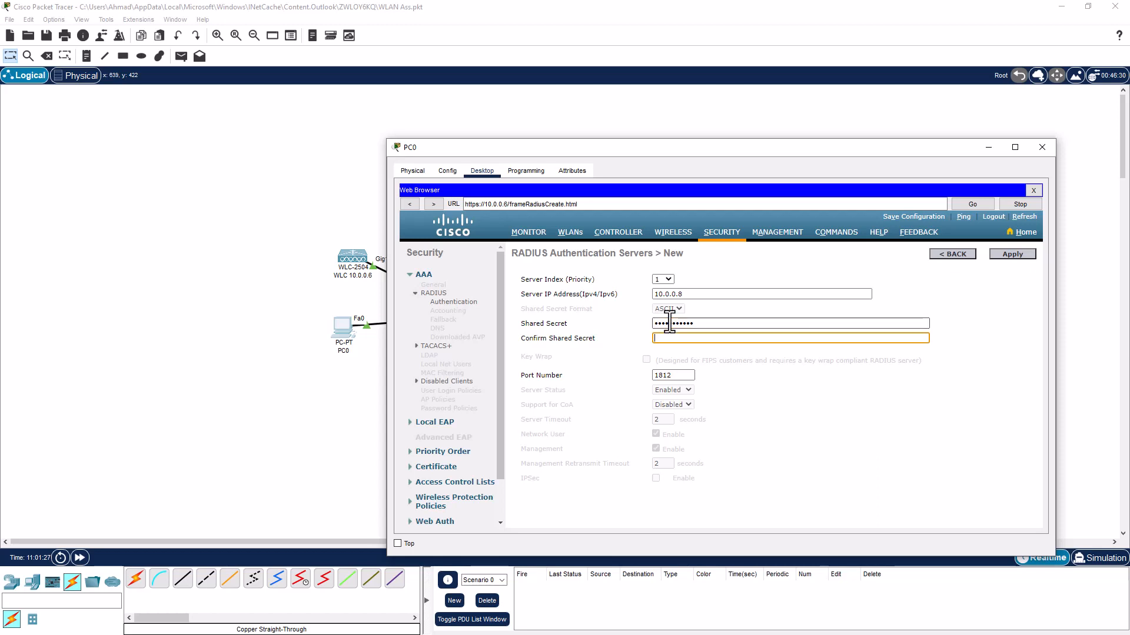
text(•••••••••••)
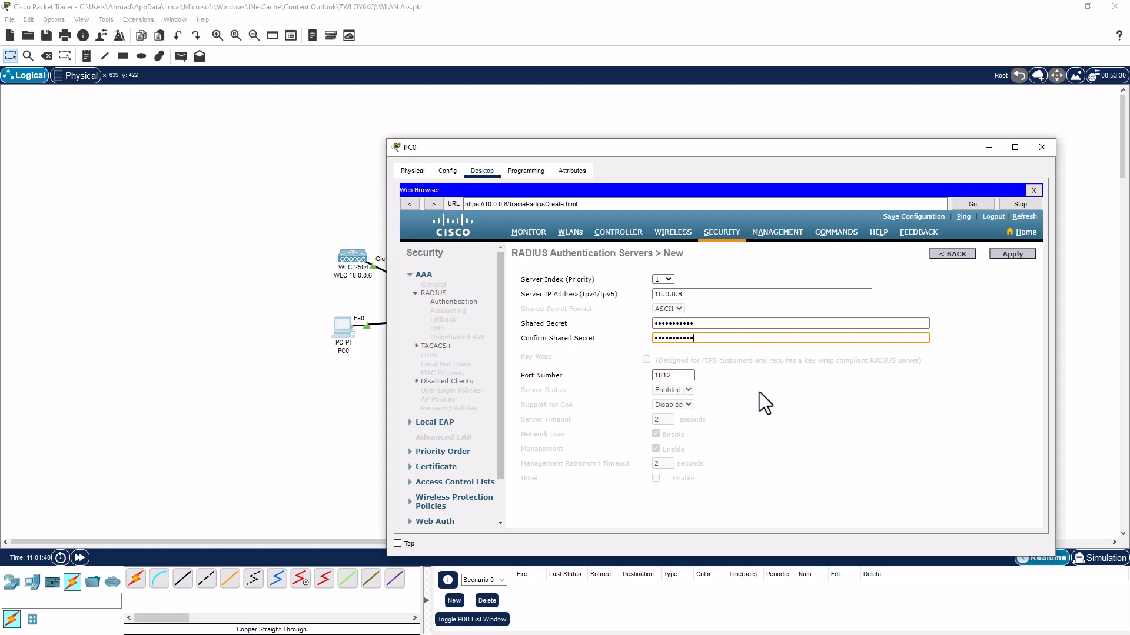
click(1003, 254)
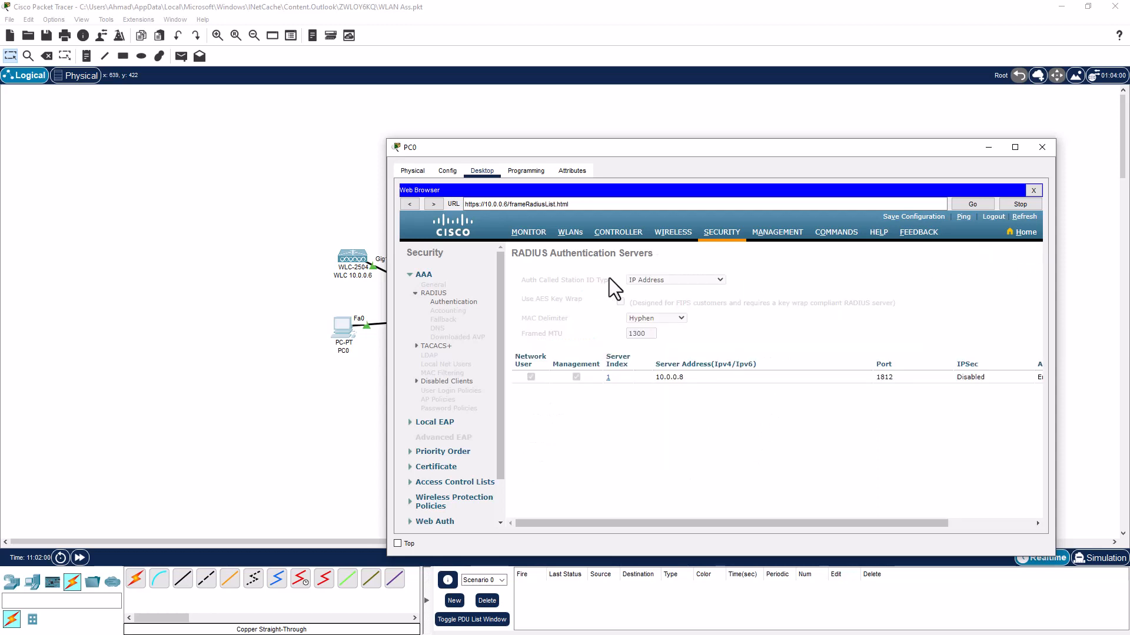
Open WLAN 2 ENTERPRISE from the WLANs list and enable it
click(567, 236)
click(527, 342)
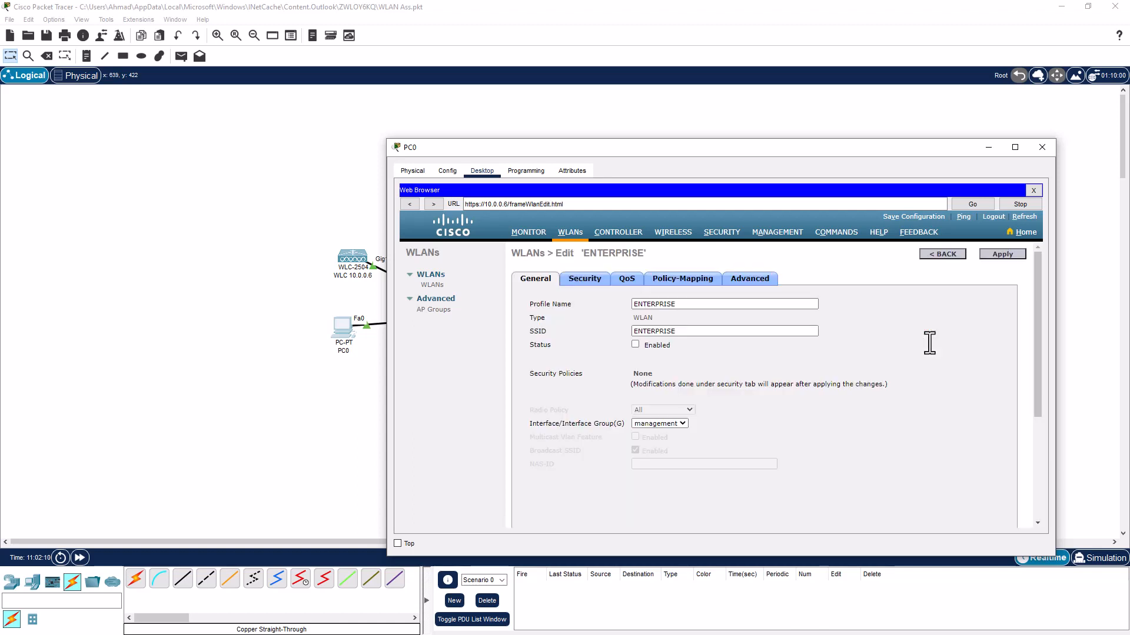
click(635, 345)
scroll(722, 417, down, 3)
scroll(721, 417, up, 3)
Set ENTERPRISE's Layer 2 security to WPA+WPA2 with WPA2 policy and 802.1X
click(583, 279)
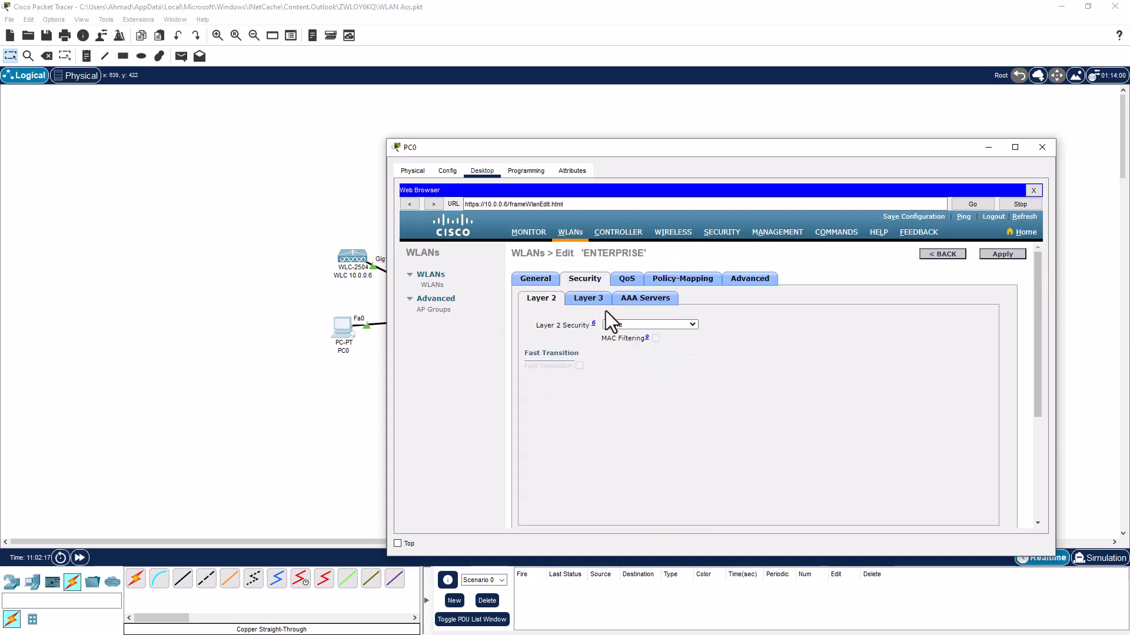
click(630, 324)
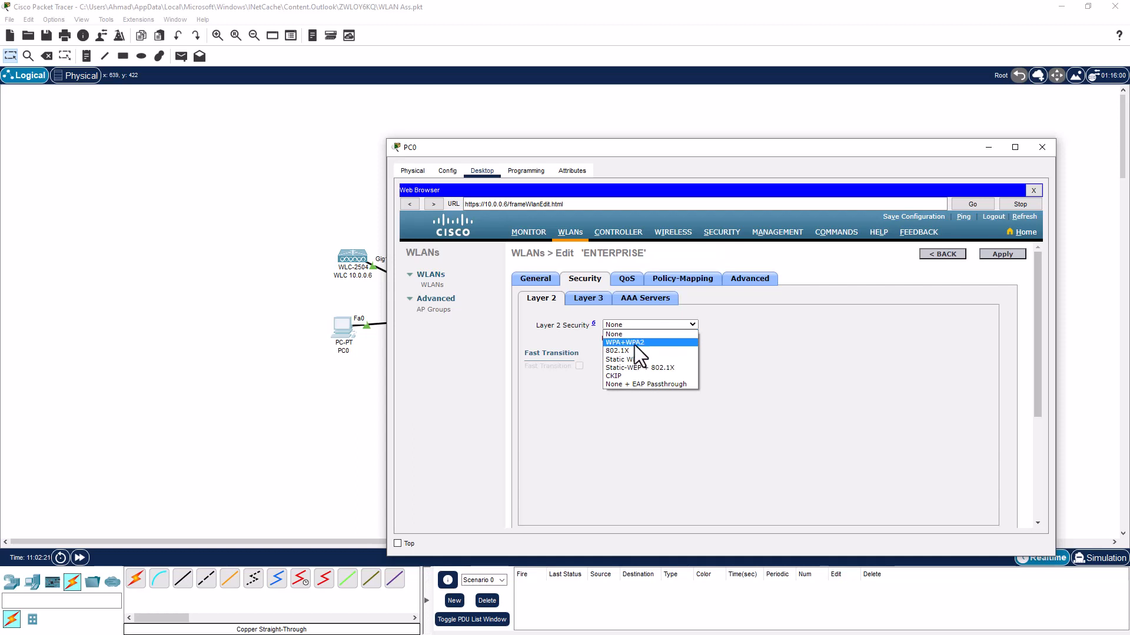
click(635, 345)
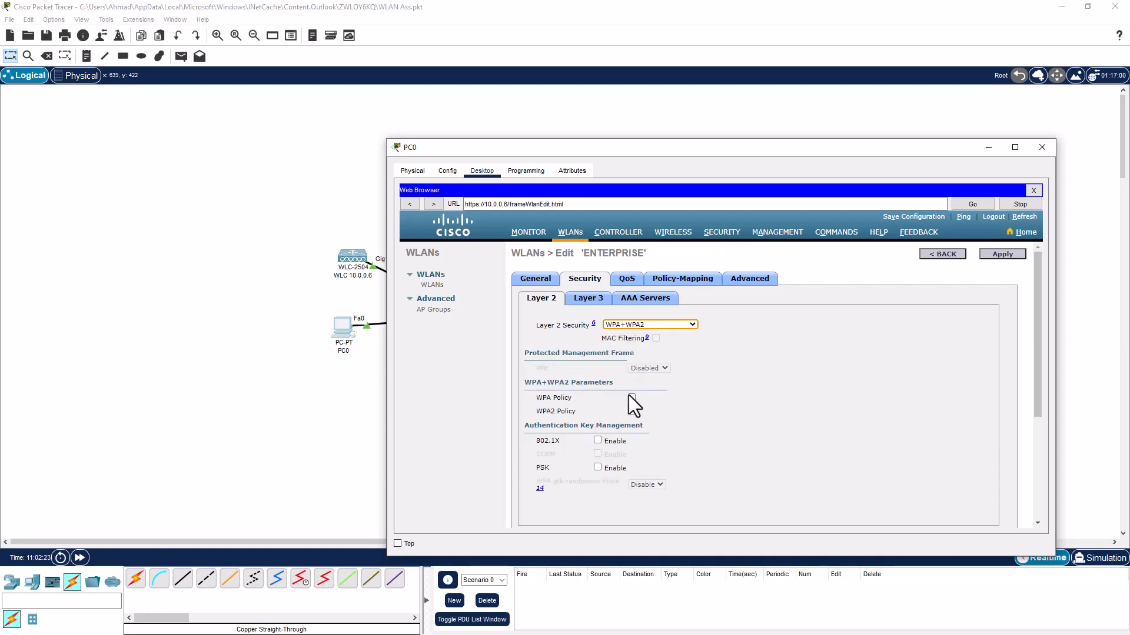
click(631, 412)
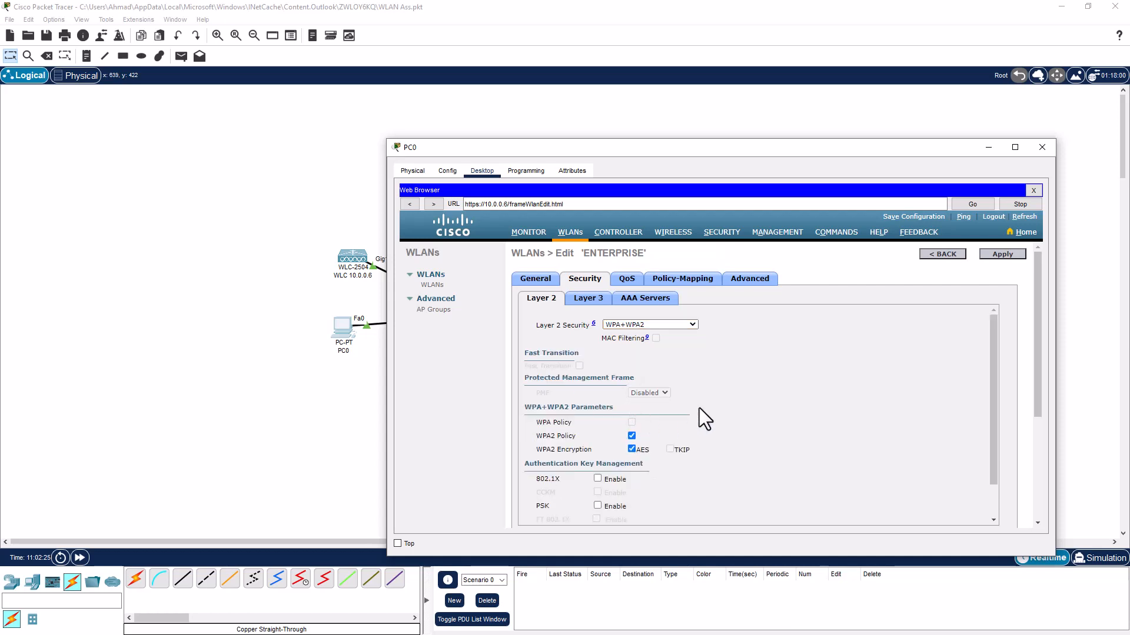
scroll(699, 408, down, 1)
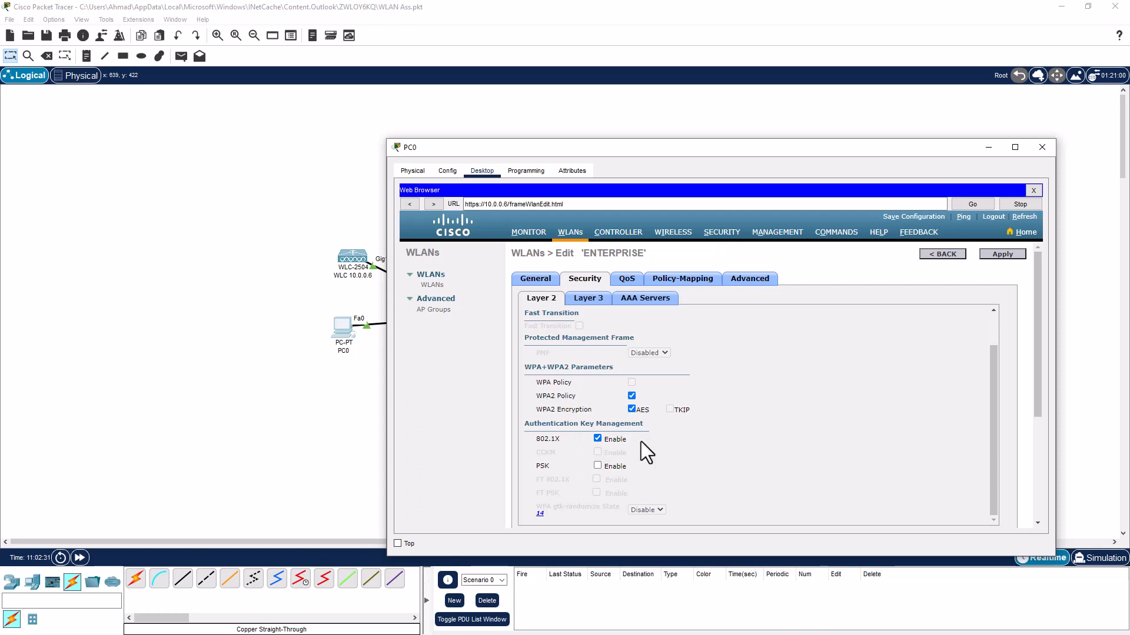
scroll(667, 440, down, 2)
scroll(668, 440, up, 1)
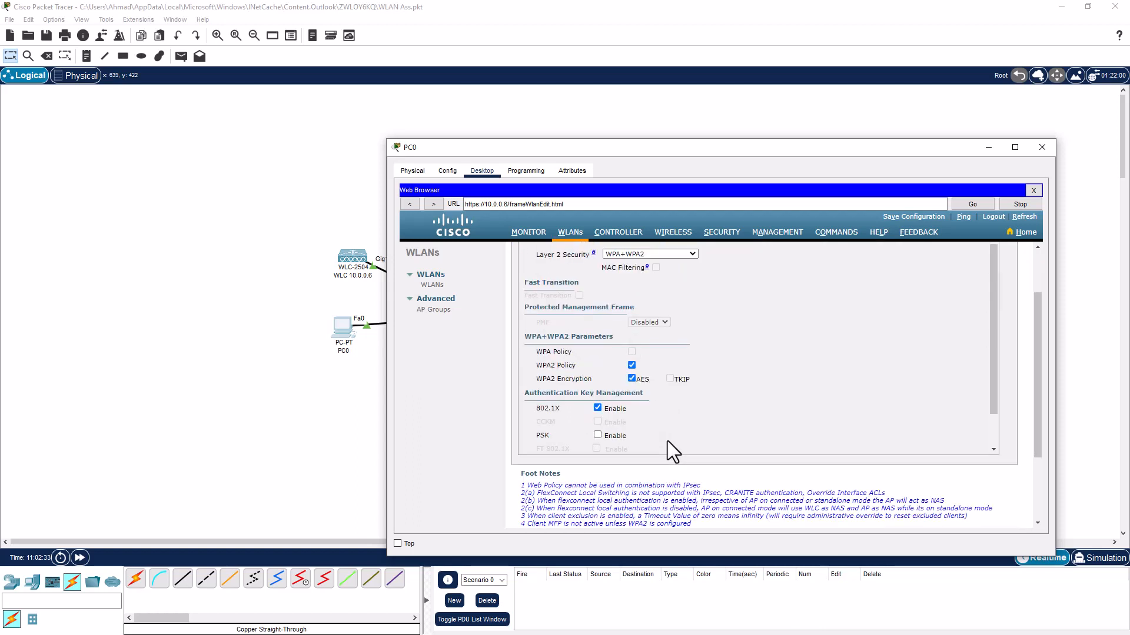
scroll(718, 406, up, 2)
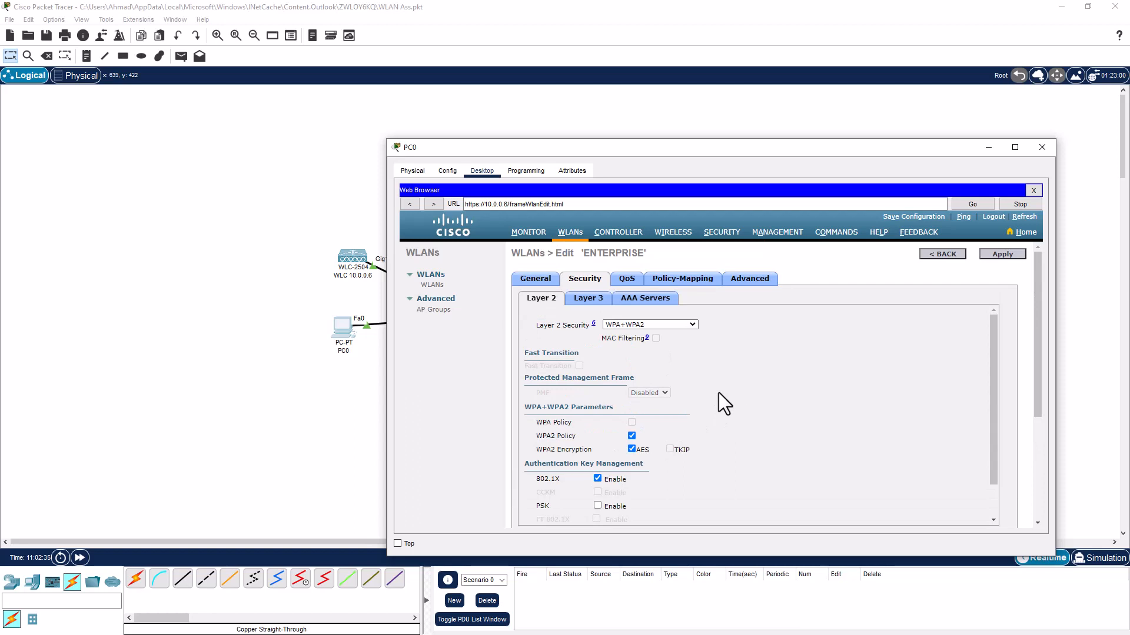
Choose RADIUS server 10.0.0.8:1812 as AAA Server 1, then apply and confirm the WLAN changes
click(644, 298)
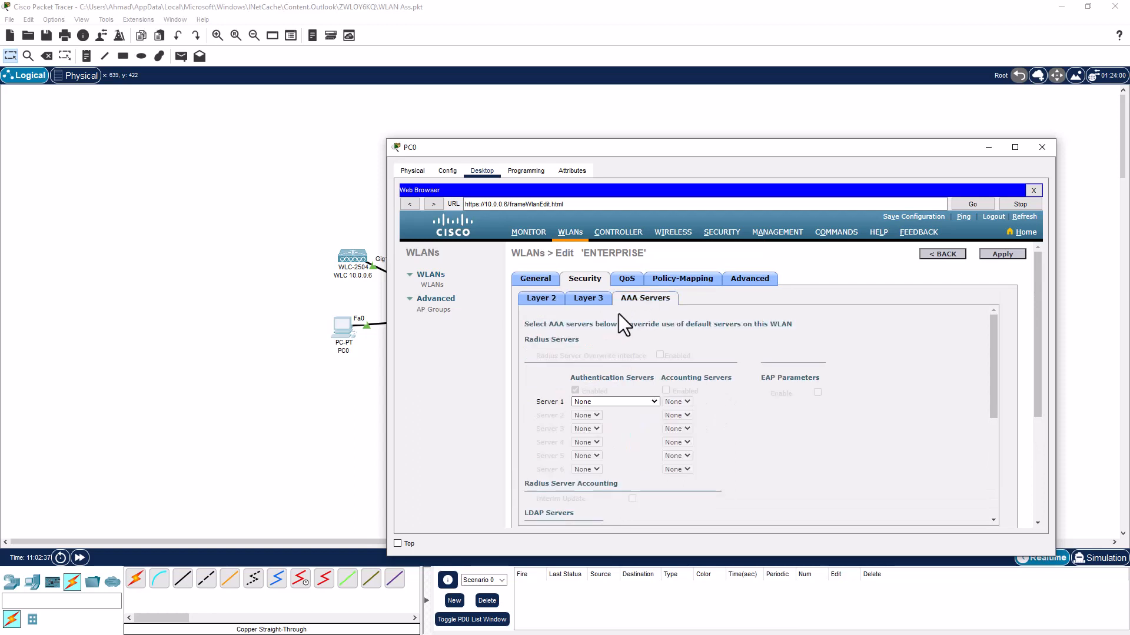
click(595, 404)
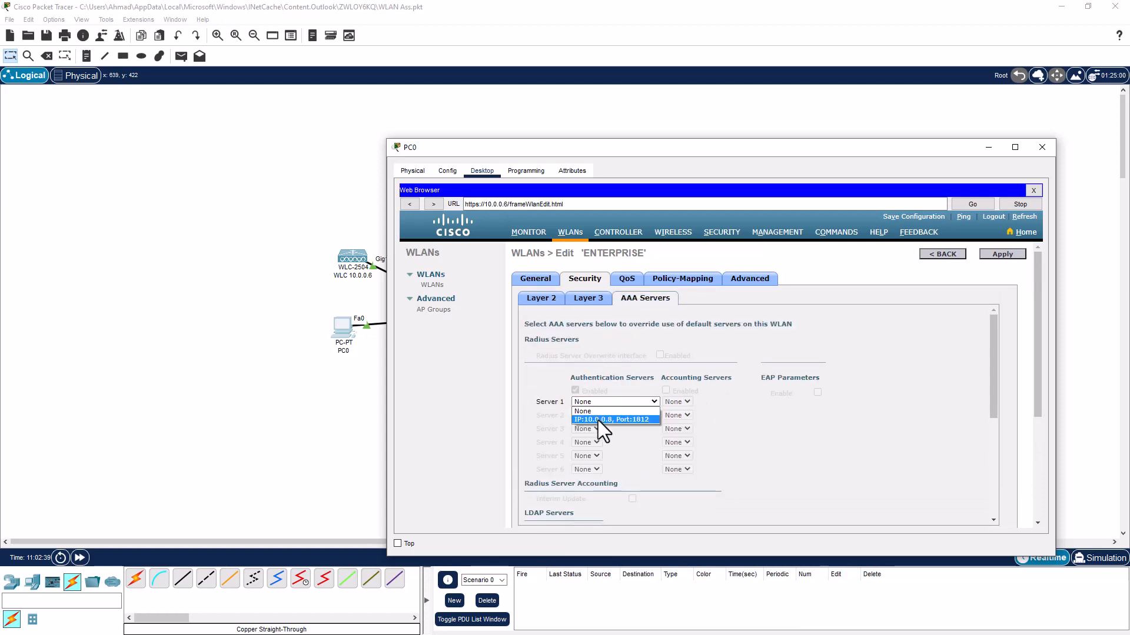
click(598, 420)
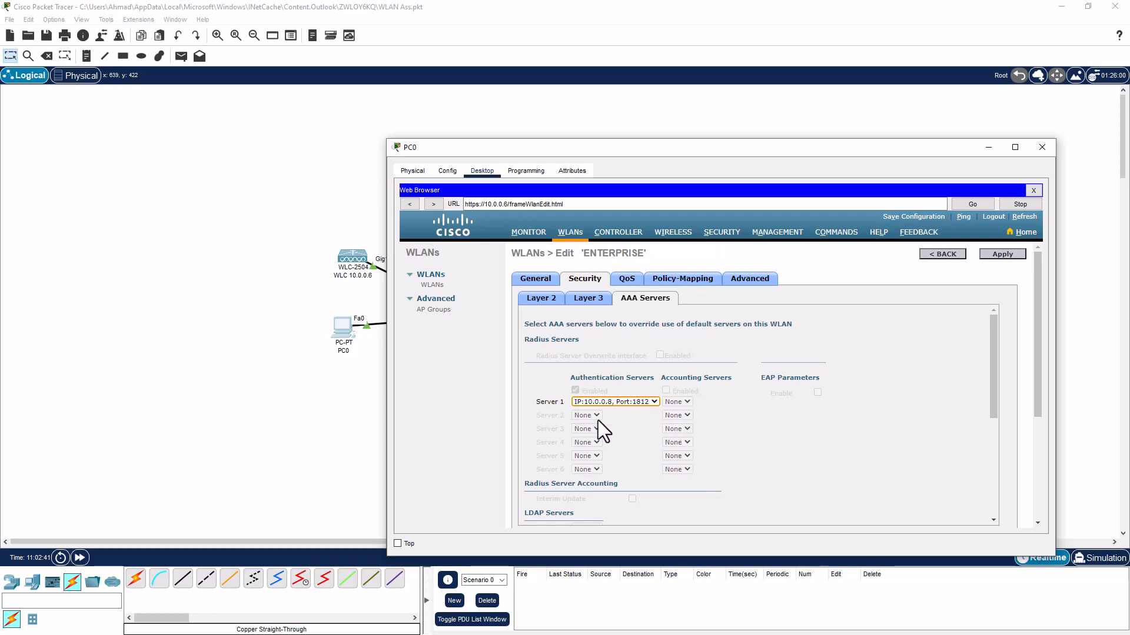
click(1001, 256)
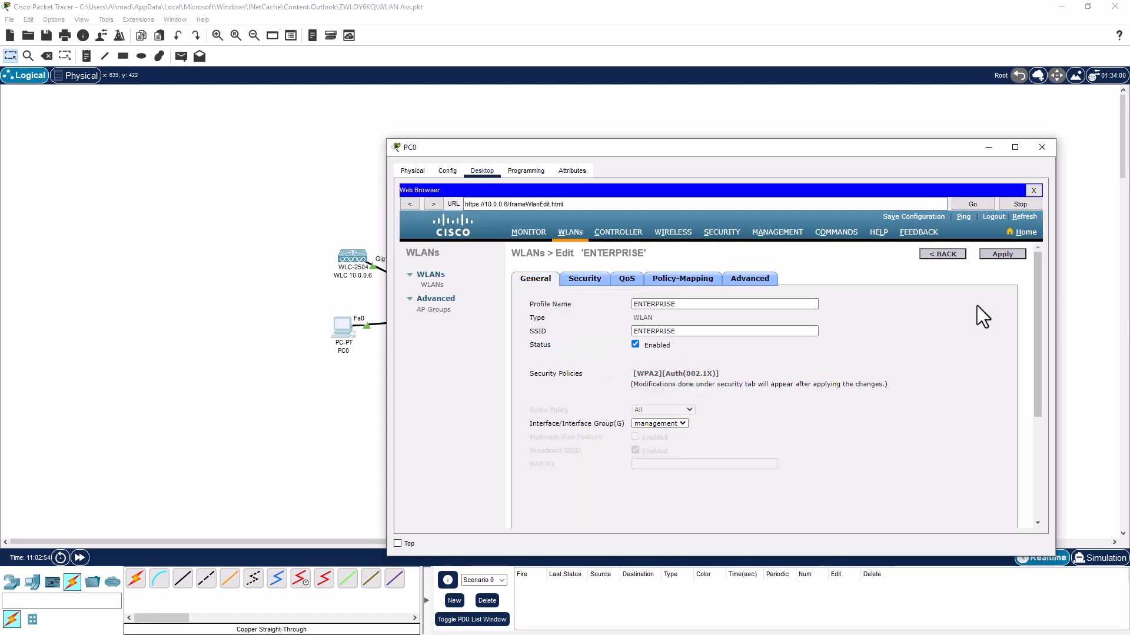
click(1001, 253)
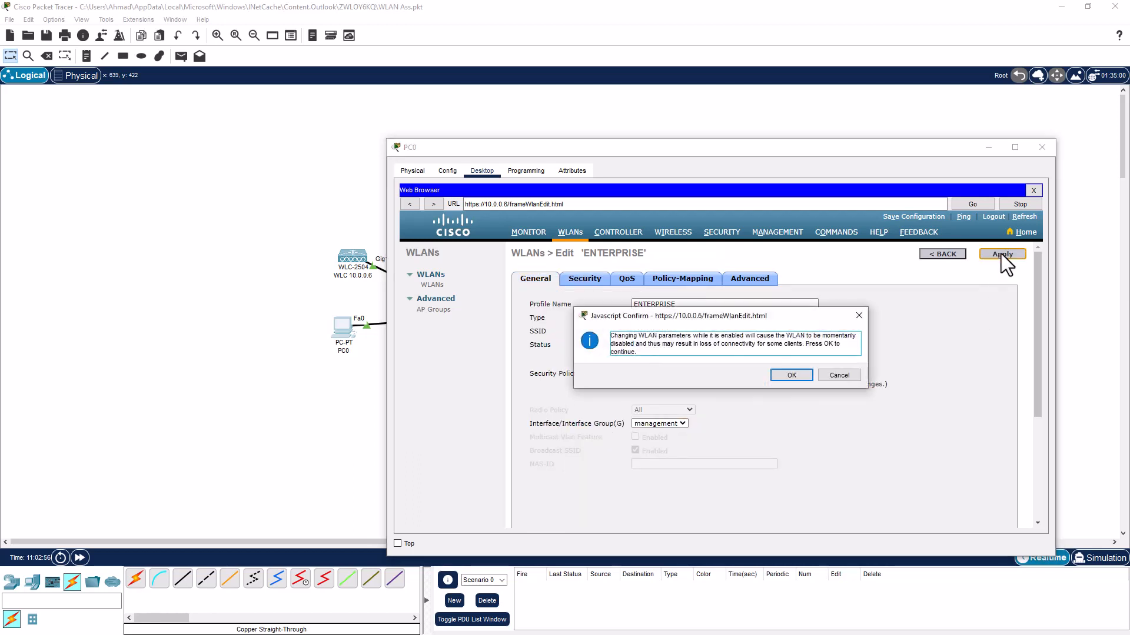
click(786, 375)
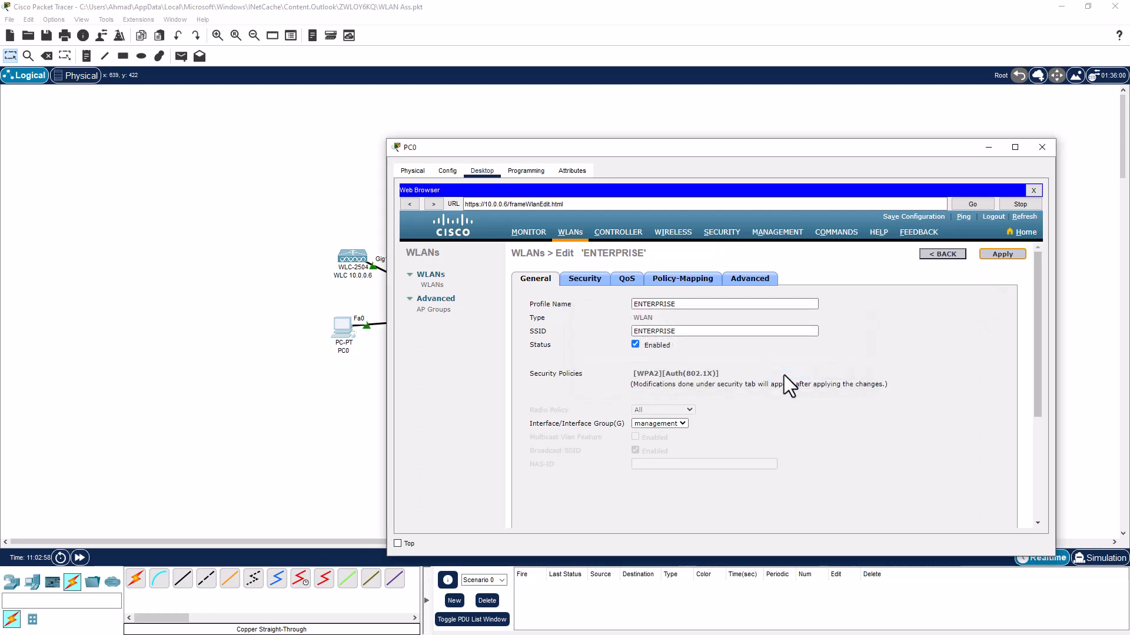
Minimize PC0 and set Smartphone1's Wireless0 SSID to ENTERPRISE
click(989, 147)
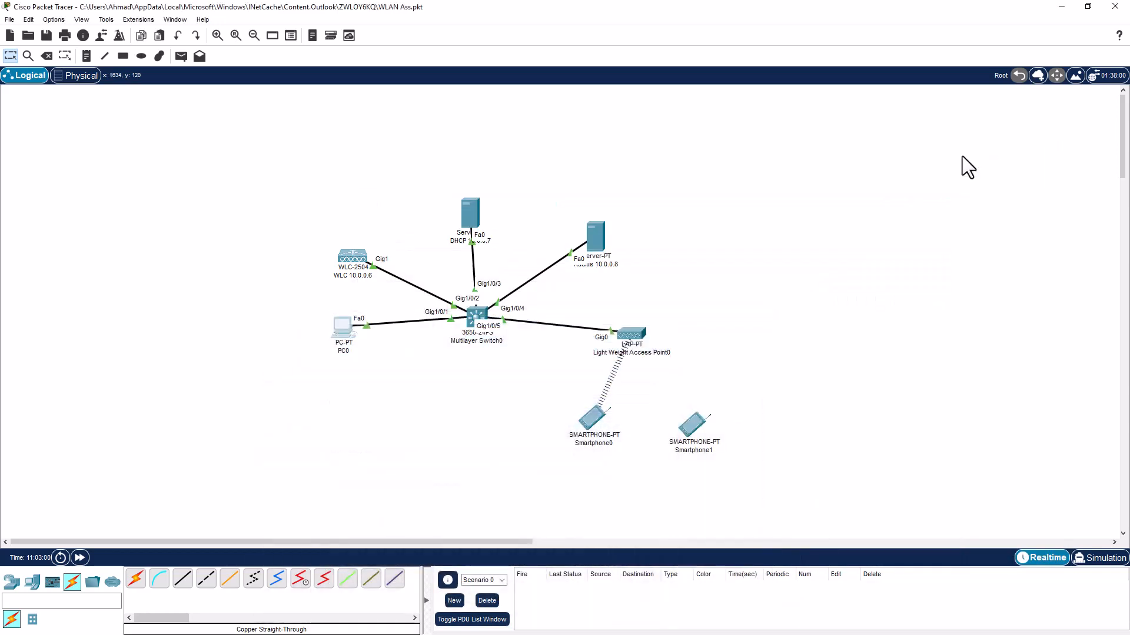
click(694, 434)
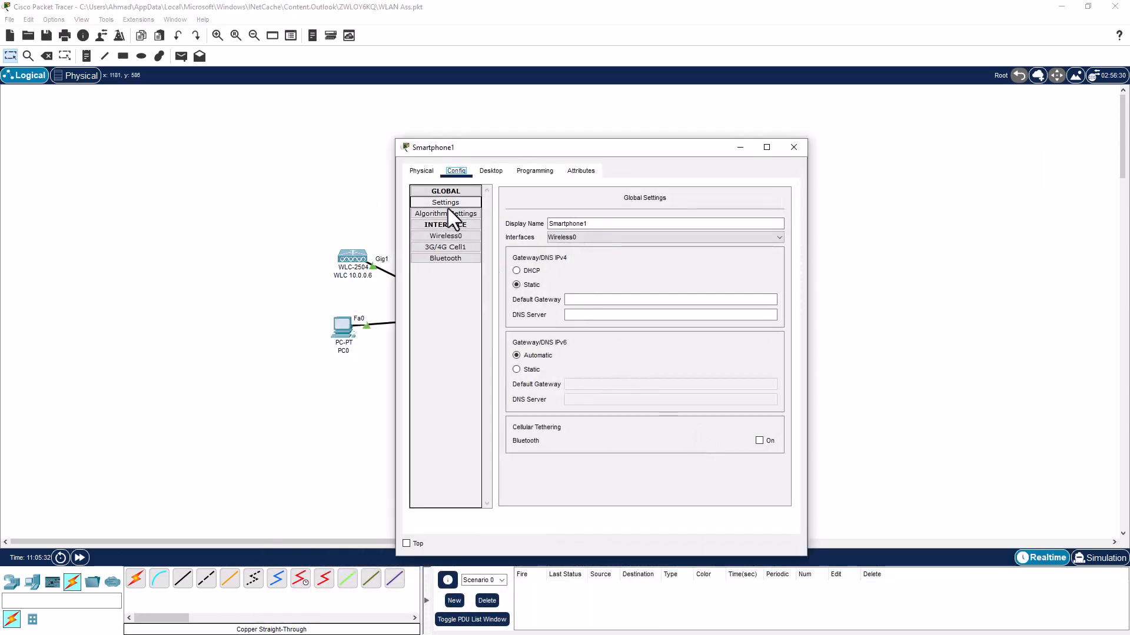
click(450, 238)
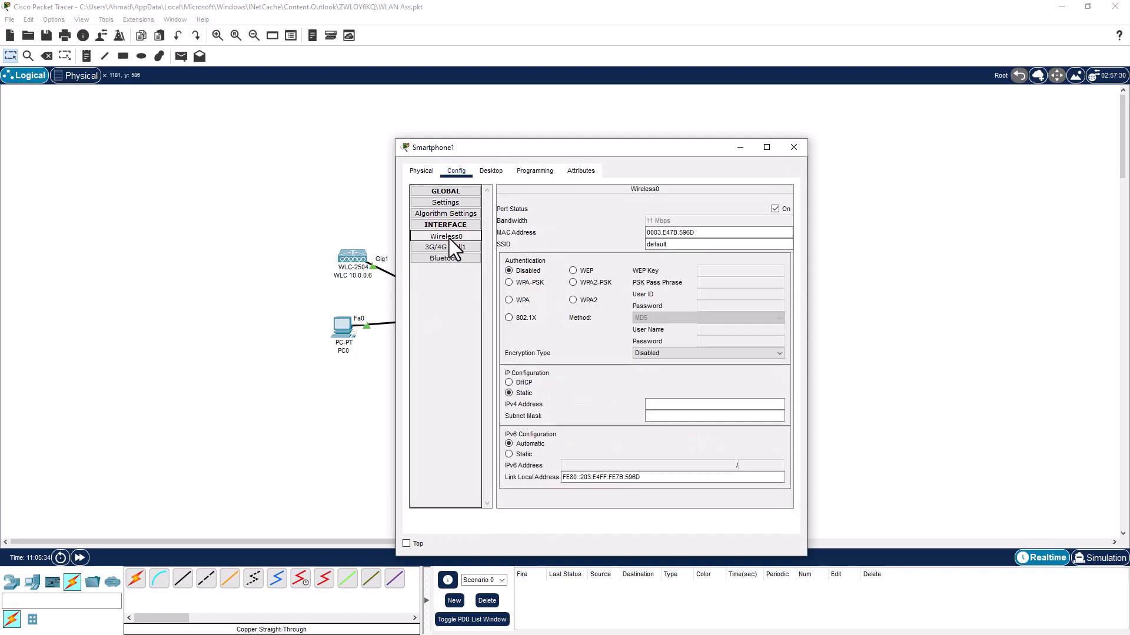
double_click(652, 244)
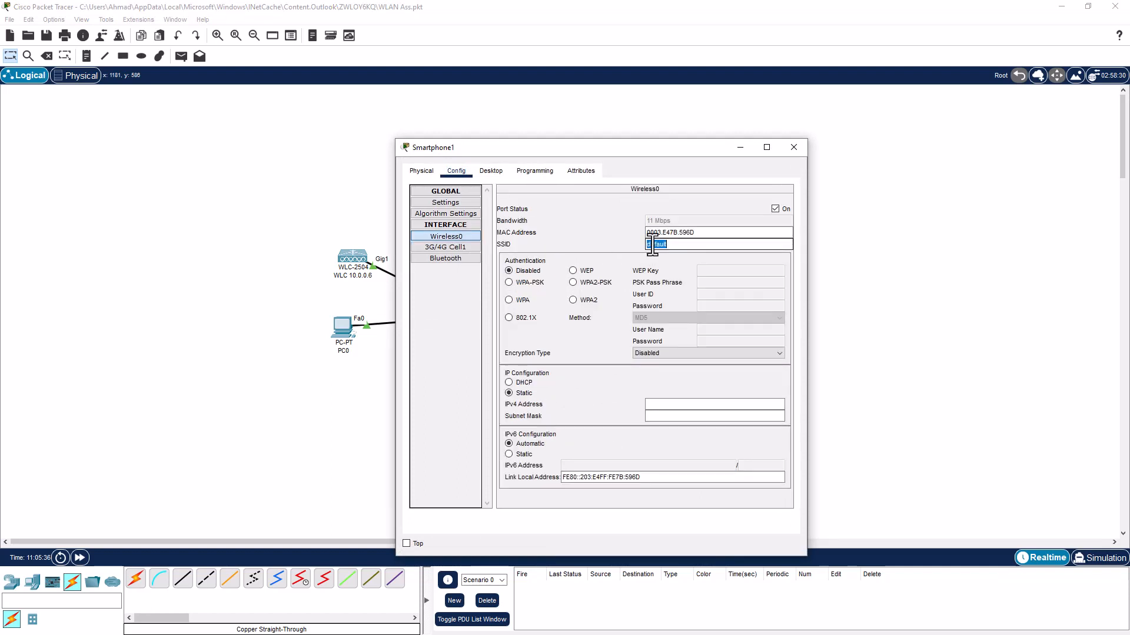
text(ENTERPRISE)
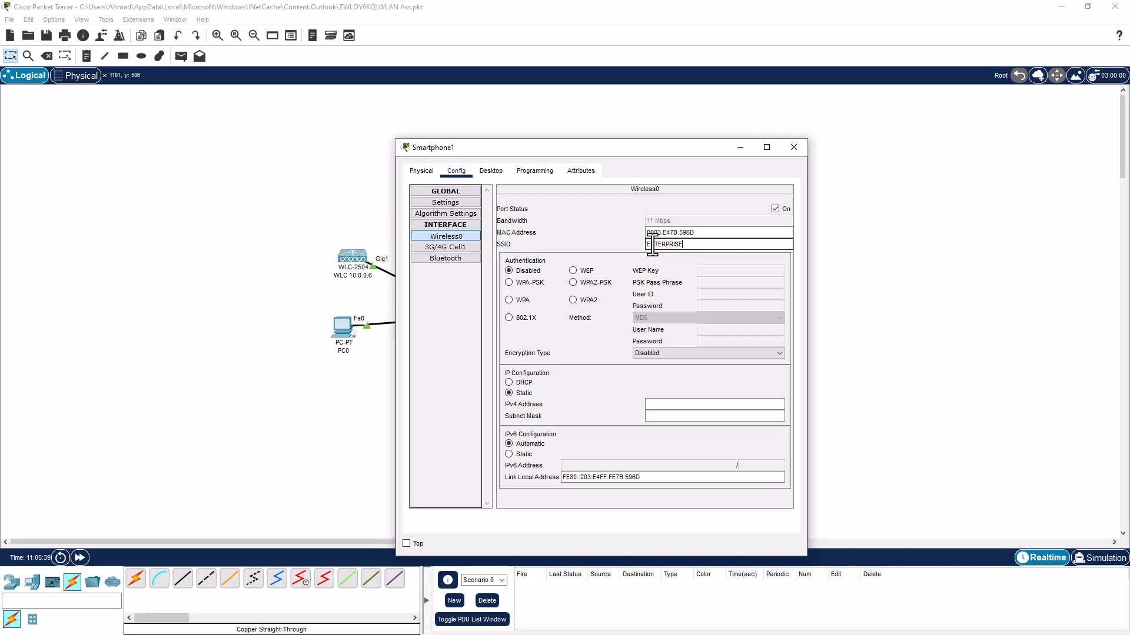
Choose WPA2 authentication on Smartphone1 and fill in the employee user ID and password
click(572, 300)
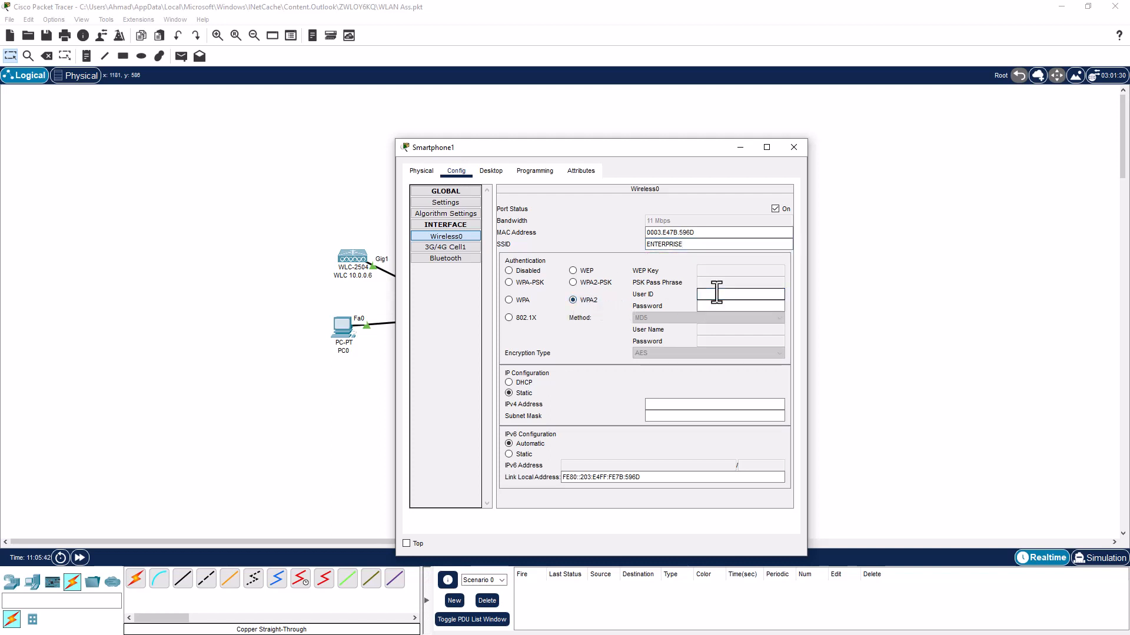
click(716, 292)
text(employee)
key(Tab)
text(emplo)
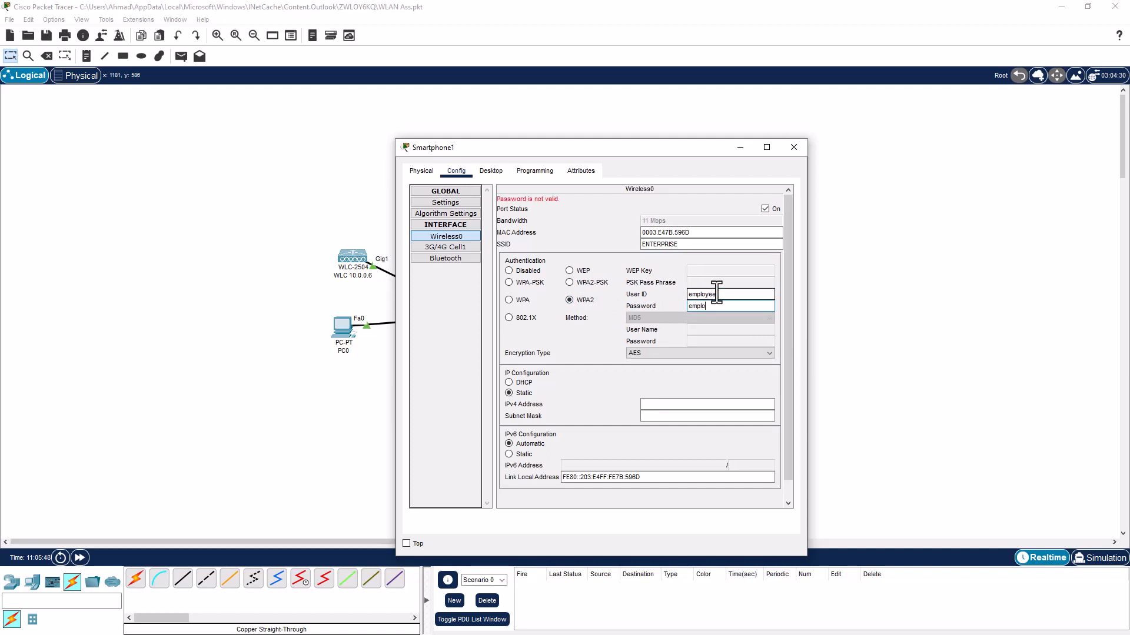
text(yee123)
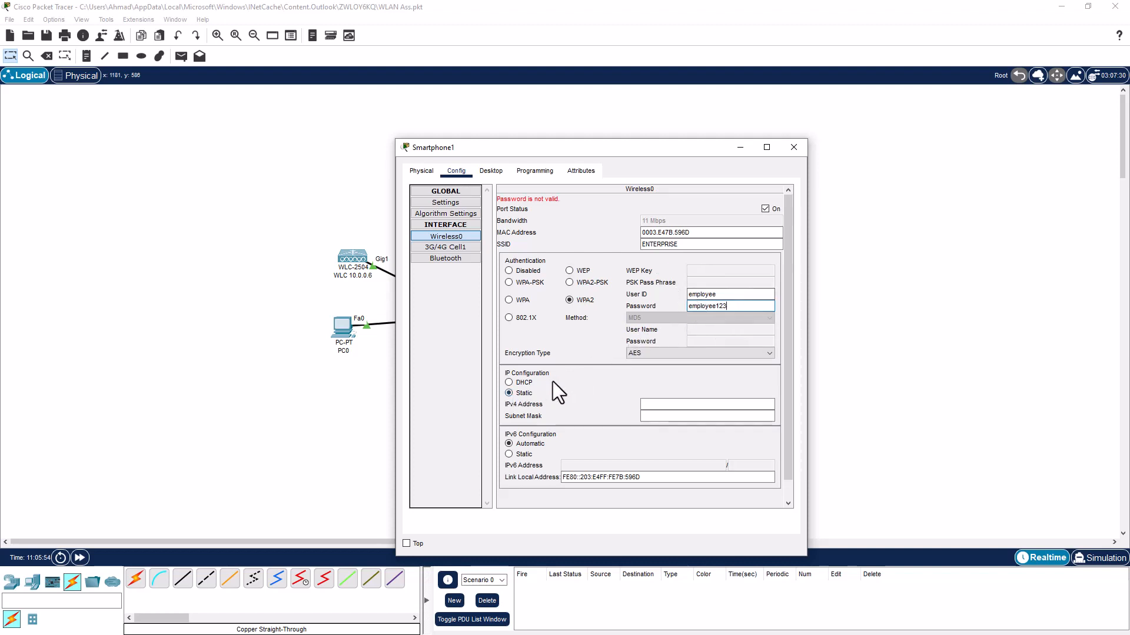
Switch Smartphone1 to DHCP so it gets 10.0.0.15 and links to the access point
click(513, 383)
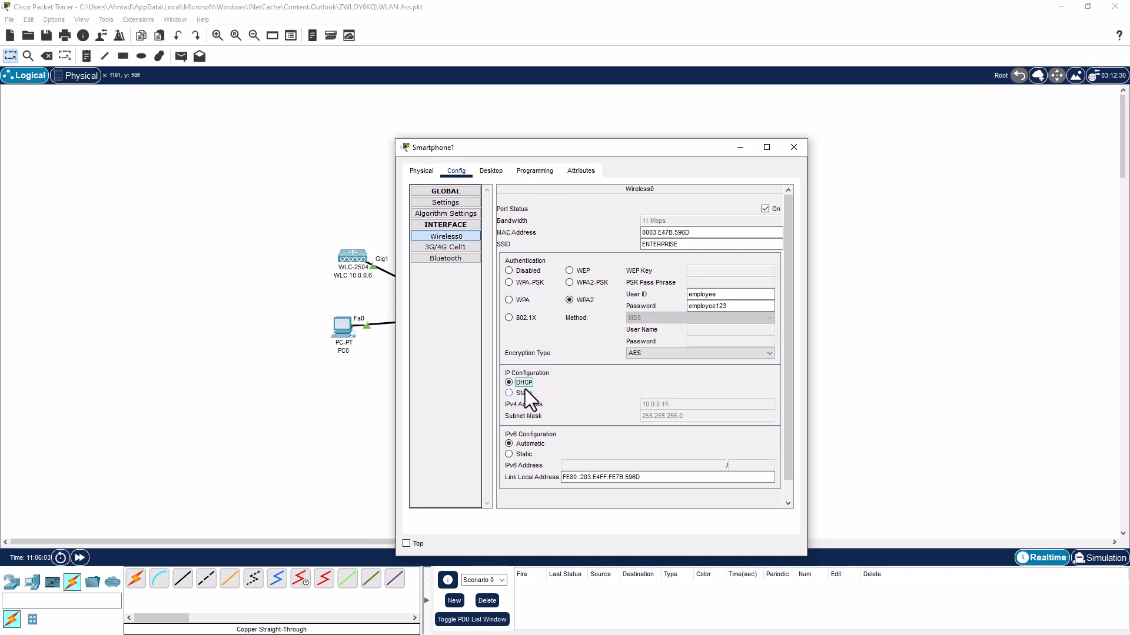
click(1081, 313)
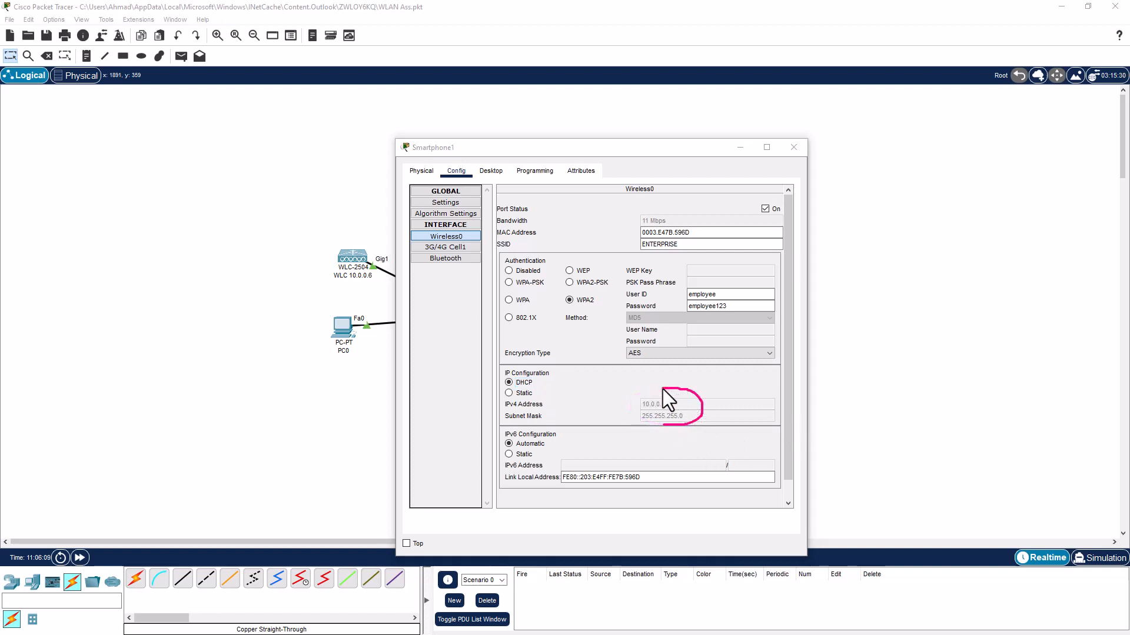
mouse_move(643, 390)
mouse_down()
mouse_move(624, 425)
mouse_move(695, 410)
mouse_move(676, 385)
mouse_up()
drag(652, 255, 634, 235)
mouse_move(668, 287)
mouse_down()
mouse_move(614, 288)
mouse_move(694, 318)
mouse_move(760, 284)
mouse_up()
Put Smartphone1's window away, check that both smartphones link to the access point, and bring back PC0
click(738, 148)
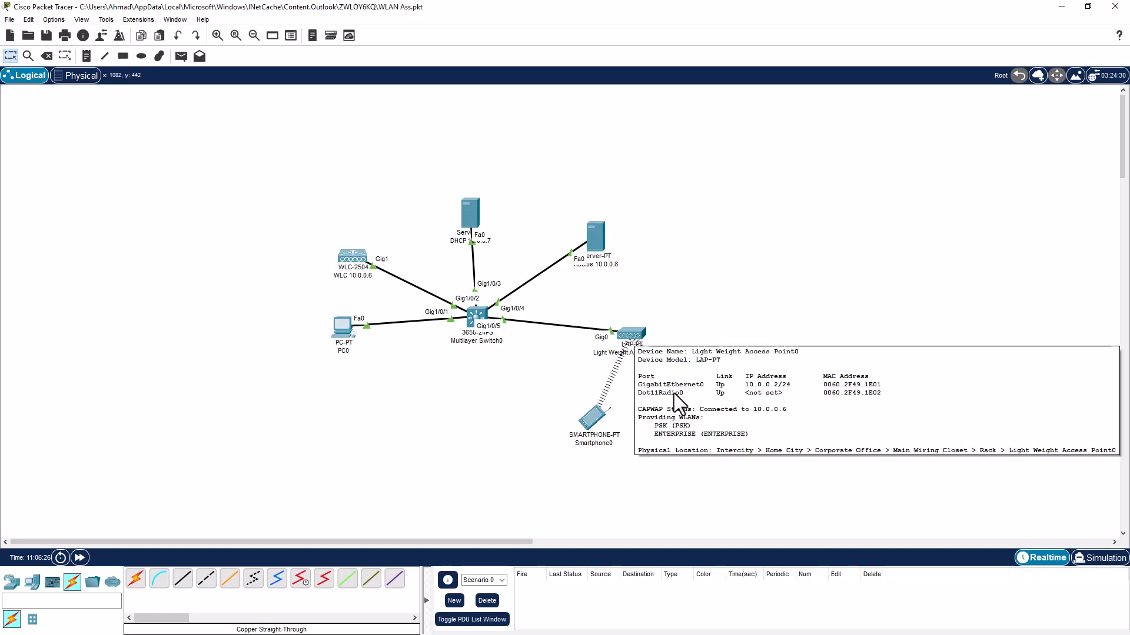
mouse_move(687, 420)
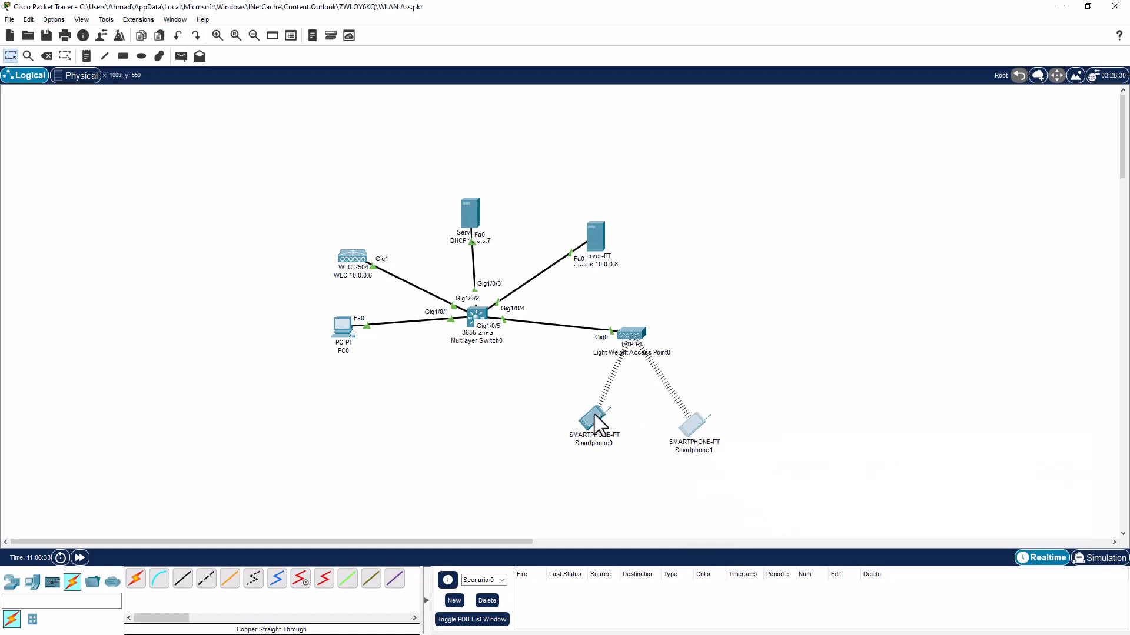
mouse_move(594, 415)
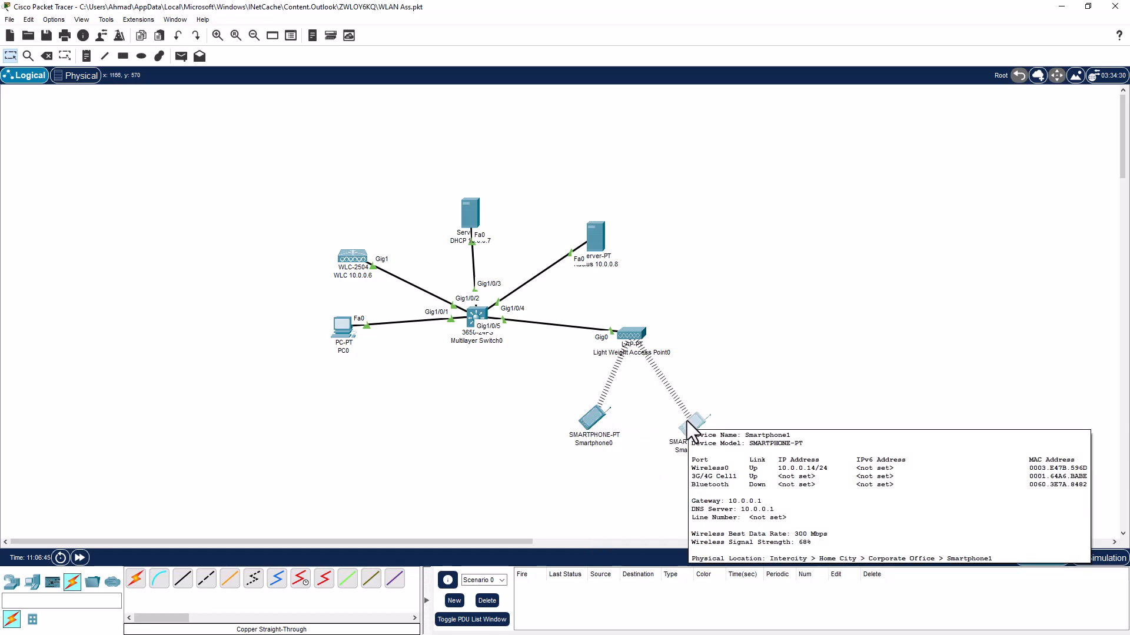
click(341, 324)
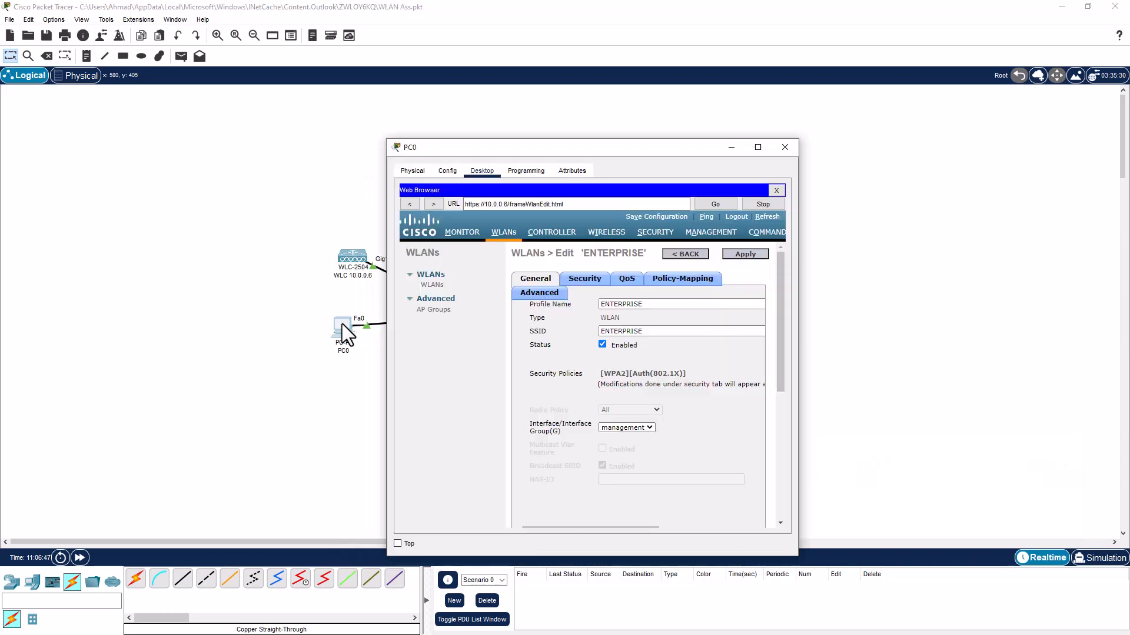
From PC0's command prompt, ping the first smartphone at 10.0.0.13
click(777, 192)
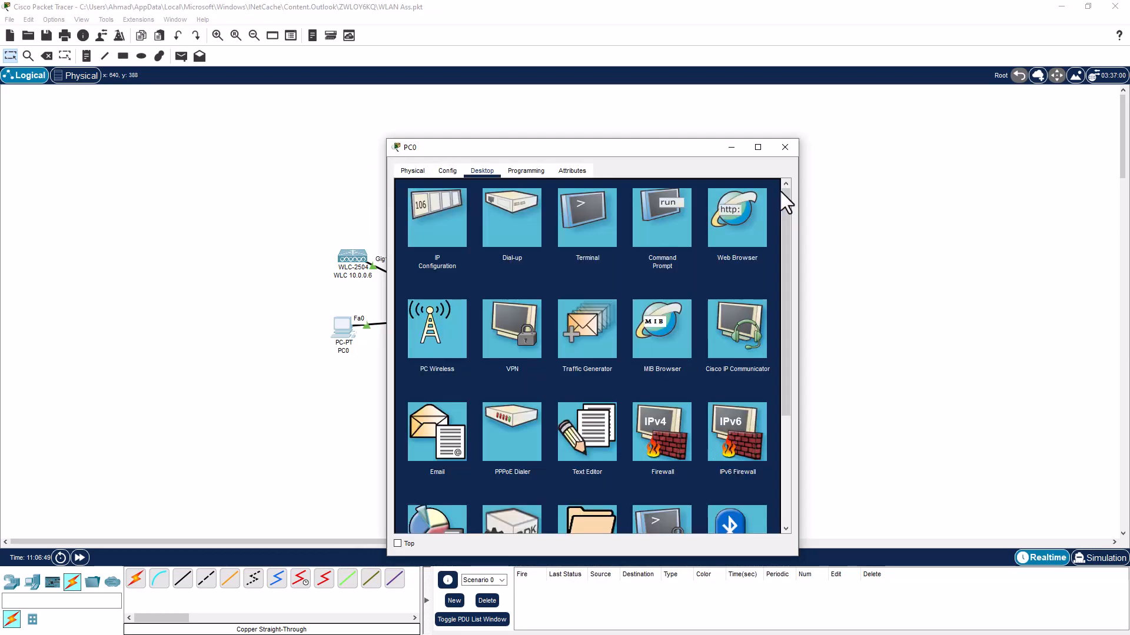
click(647, 208)
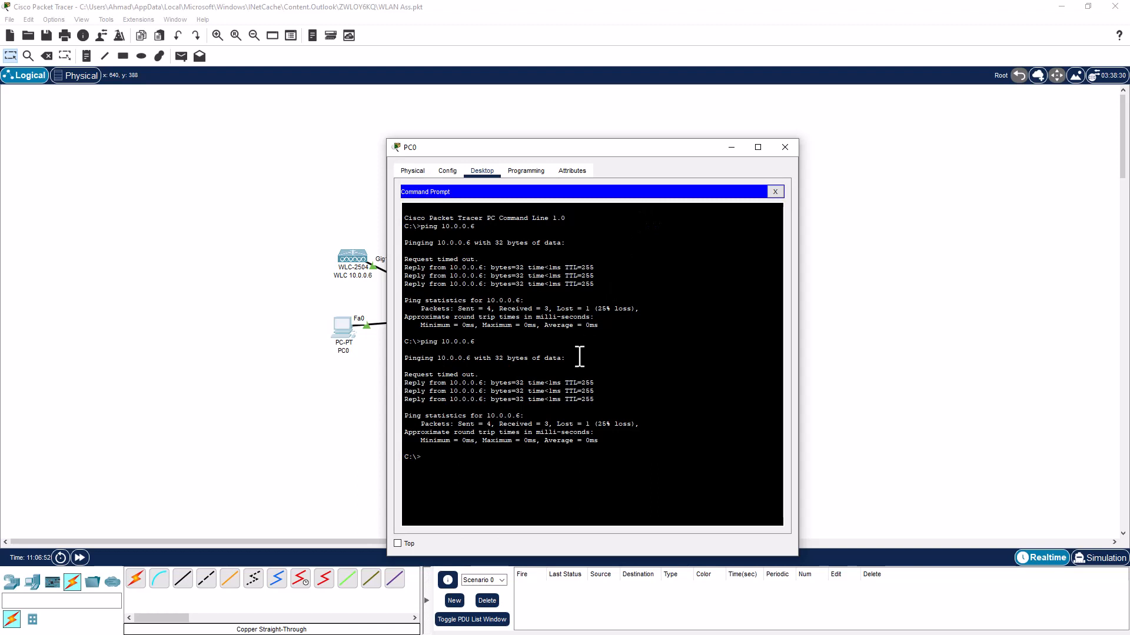
key(Up)
text(13)
key(Return)
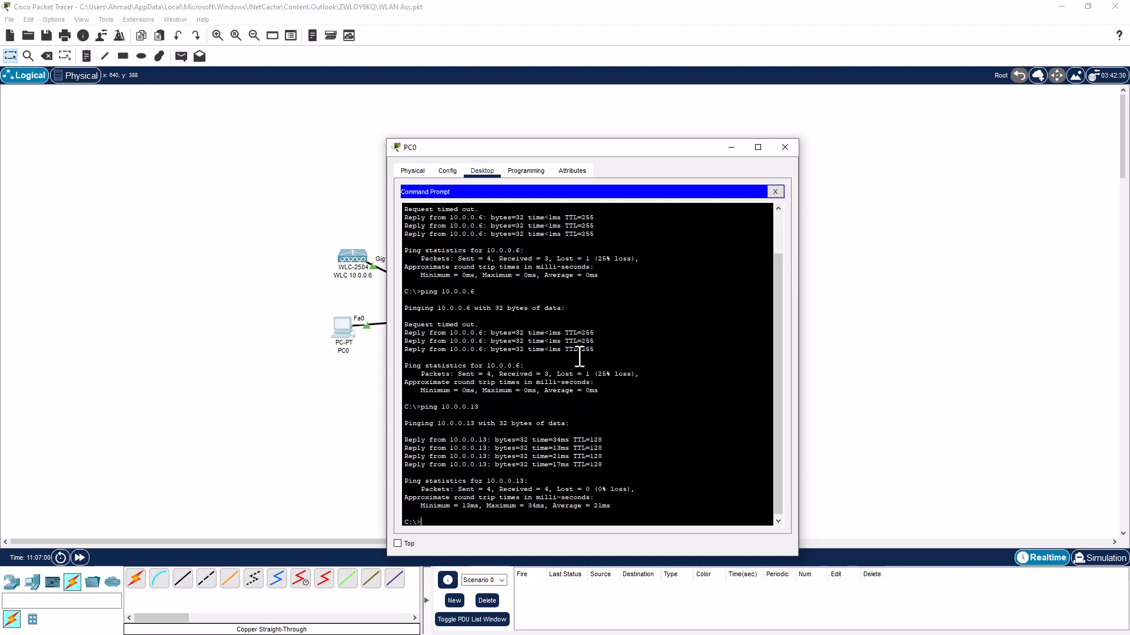
Ping the second smartphone at 10.0.0.14, then put PC0's window away
key(Up)
key(BackSpace)
text(4)
key(Return)
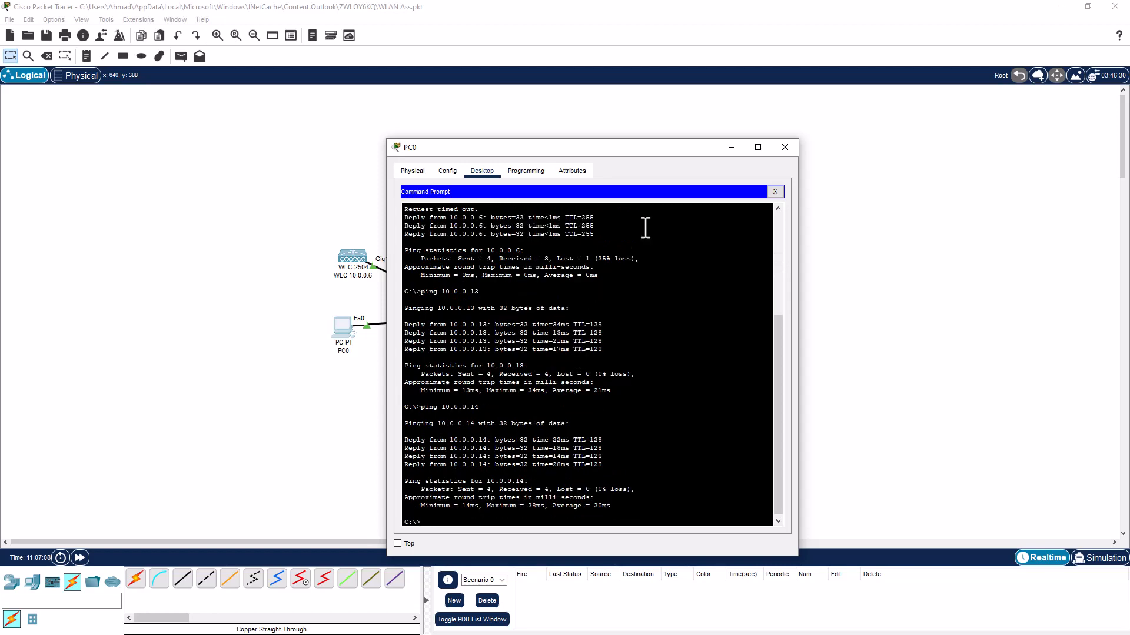
click(728, 145)
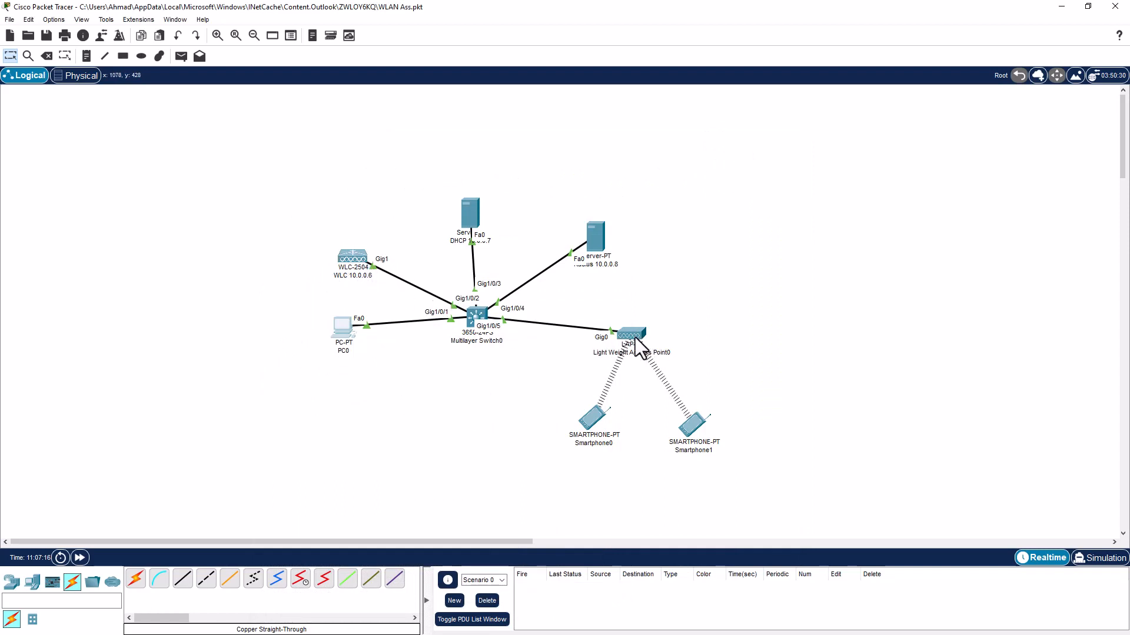
mouse_move(634, 337)
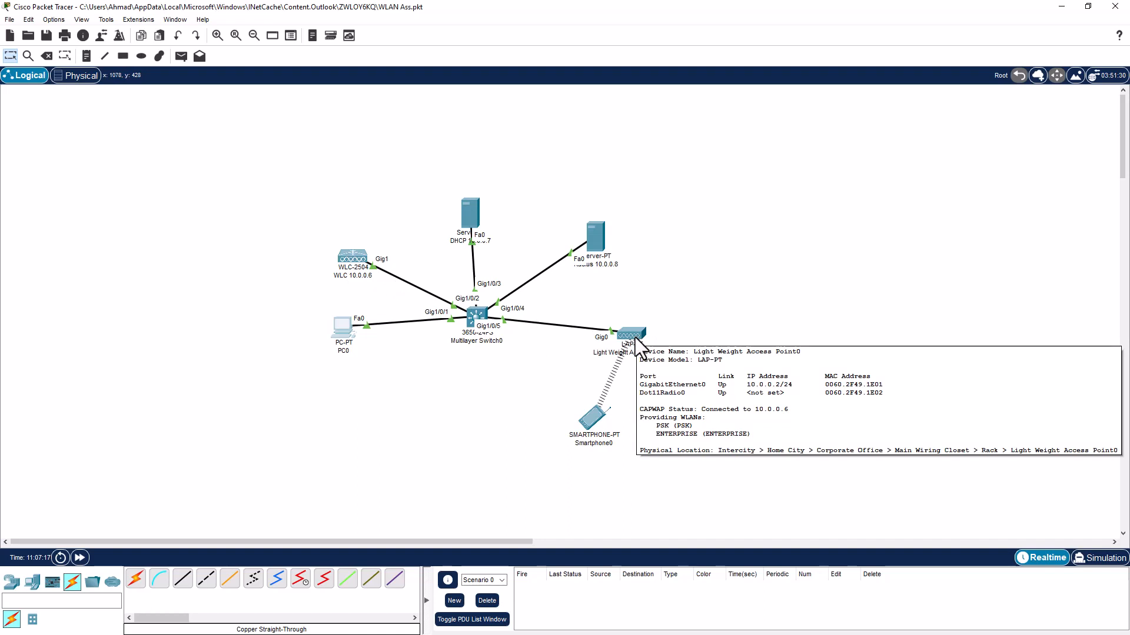